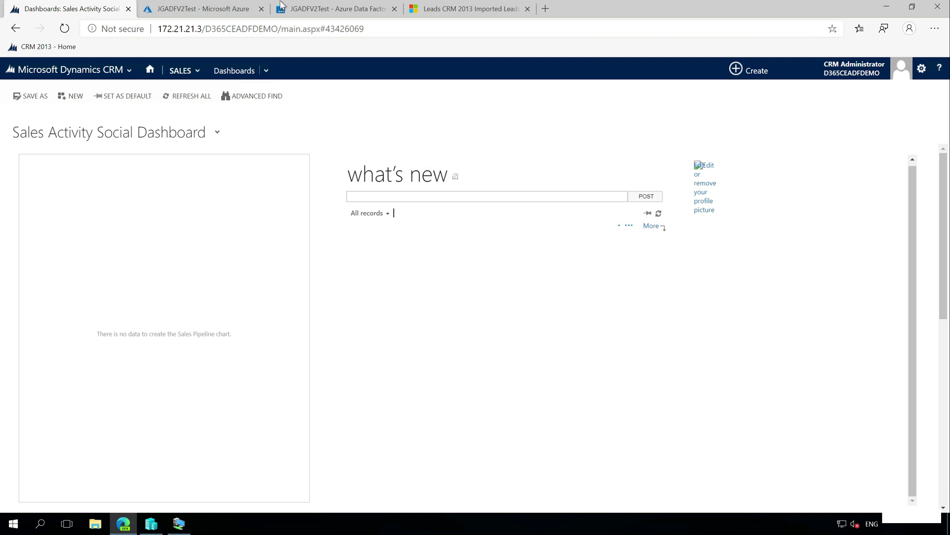
# Open the Accounts list from the Sales area of the CRM 2013 organisation.
pyautogui.click(200, 75)
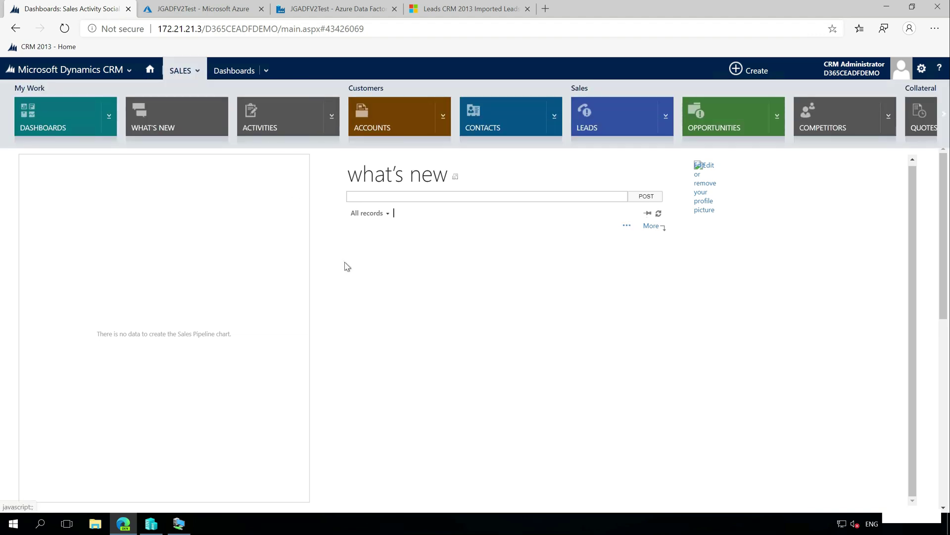
pyautogui.click(201, 74)
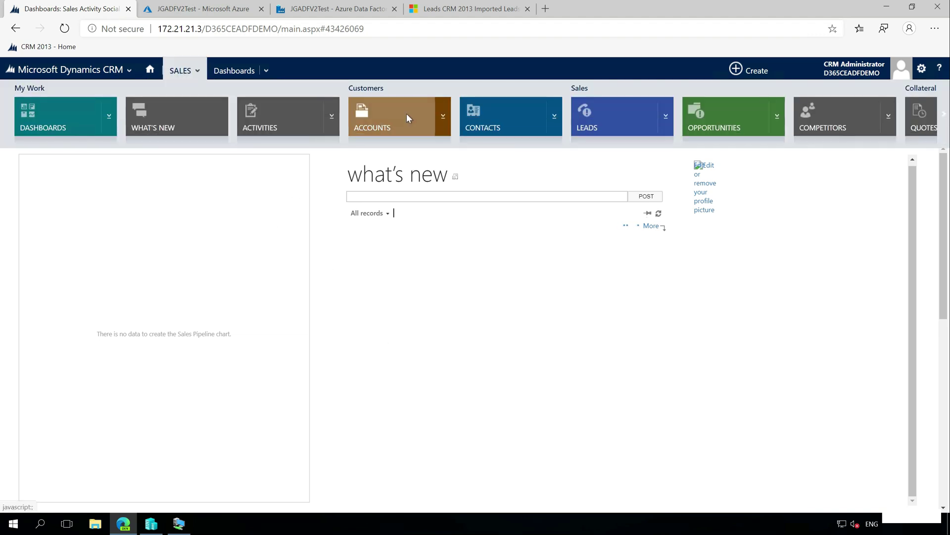
pyautogui.click(407, 117)
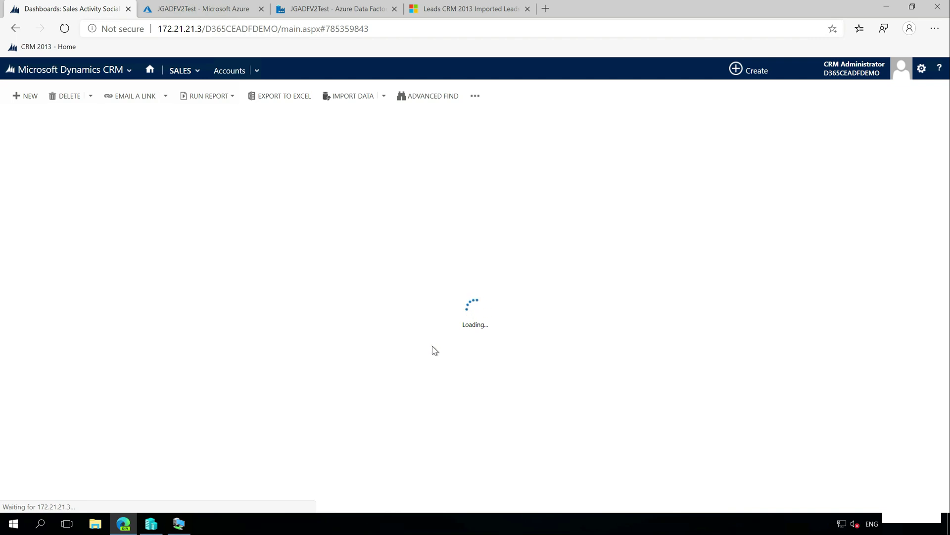
# Switch to the JGADFV2Test data factory, look over its Azure overview and Data Factory home page, and open the authoring workspace.
pyautogui.click(184, 10)
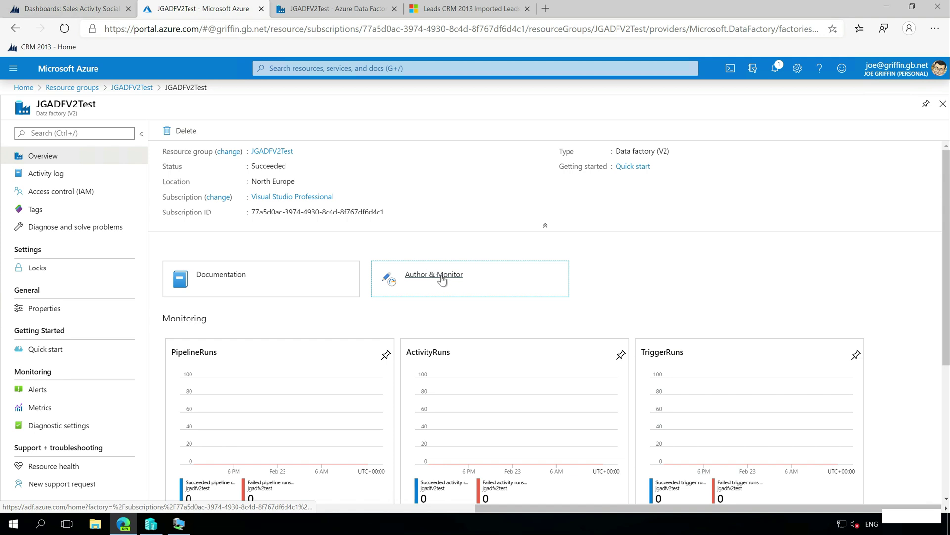
pyautogui.click(326, 11)
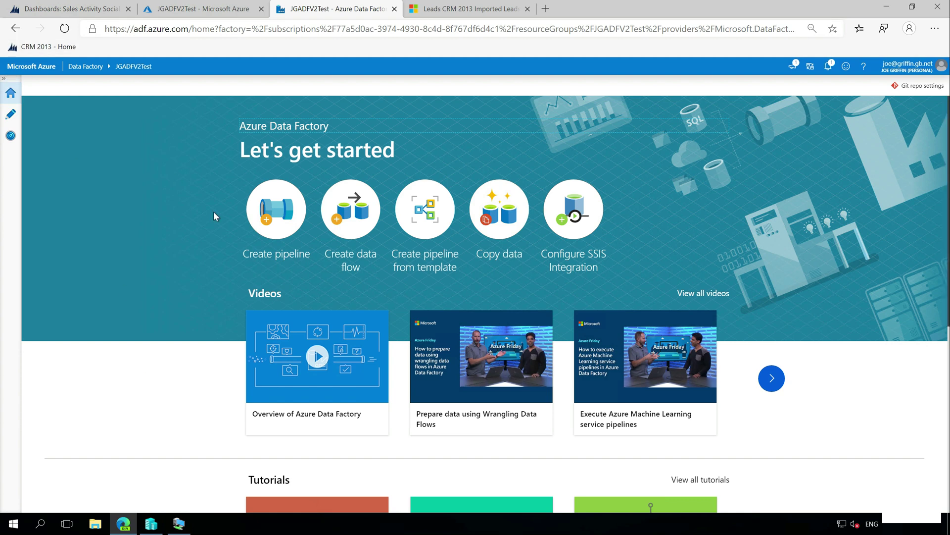
pyautogui.scroll(-4, 365, 396)
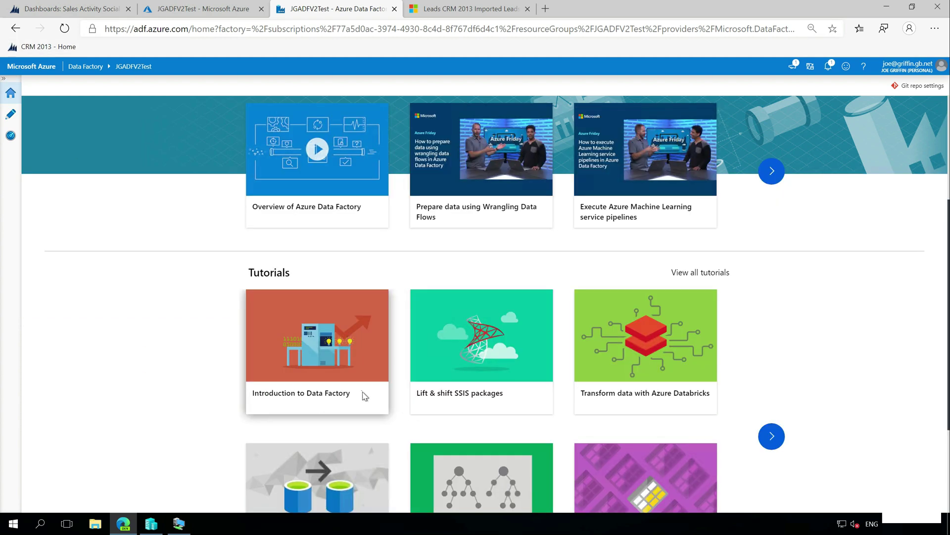
pyautogui.scroll(-3, 365, 396)
pyautogui.scroll(7, 378, 290)
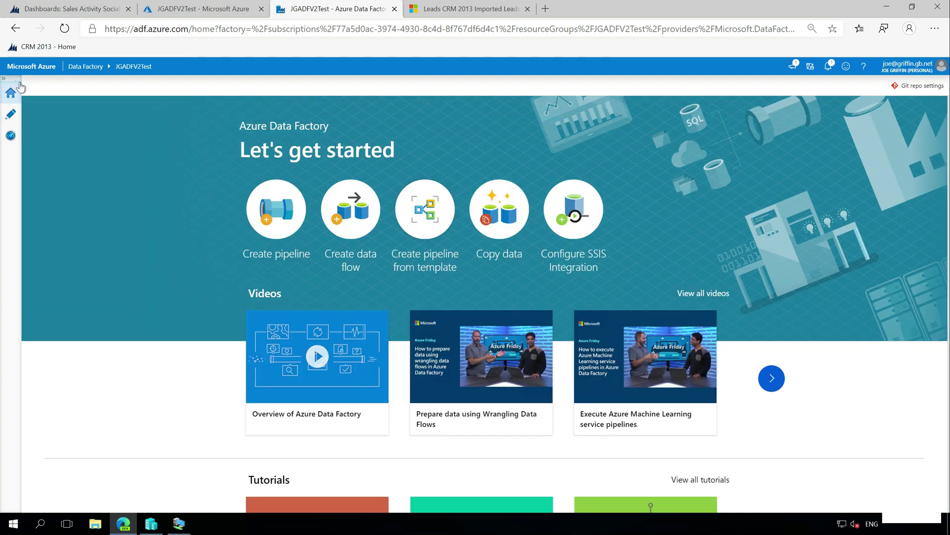
pyautogui.moveTo(20, 89)
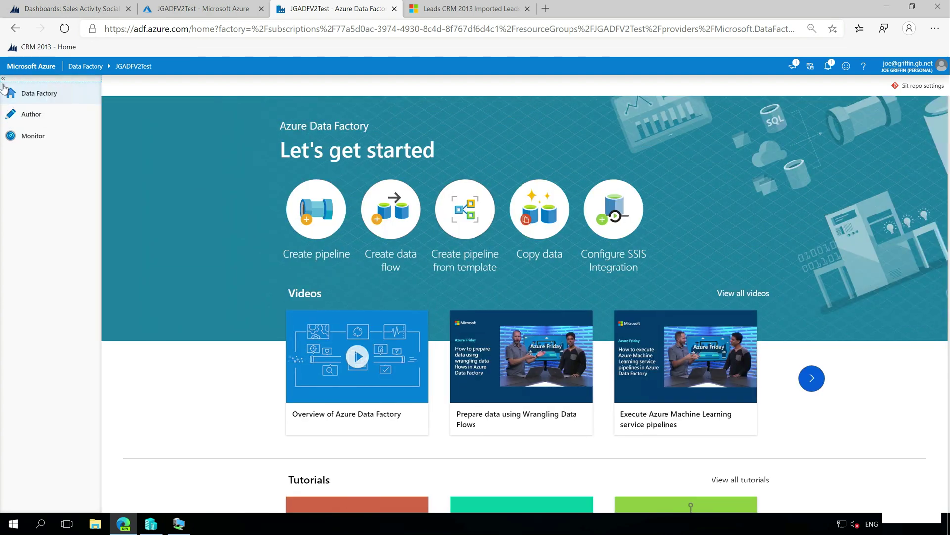
pyautogui.click(46, 119)
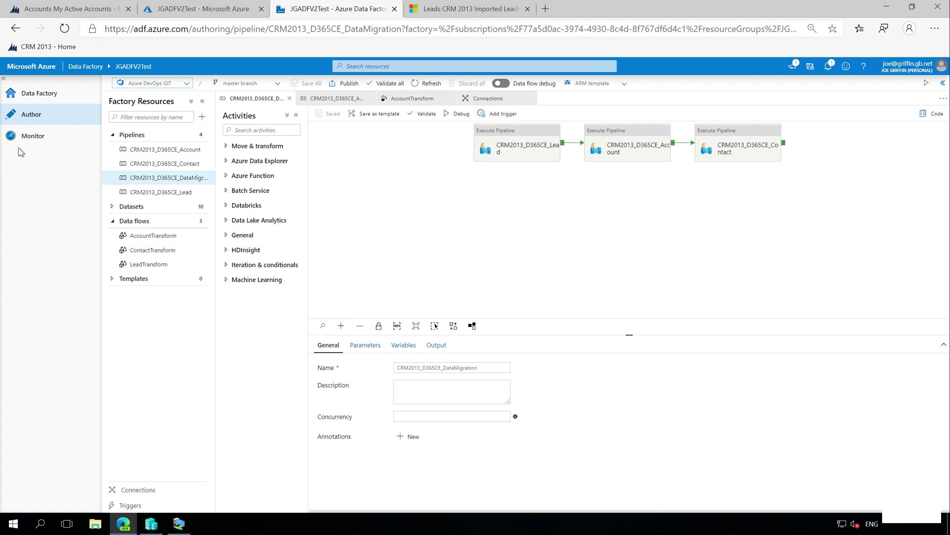
# Look over the CRM2013_D365CE_DataMigration pipeline canvas and the Move & transform and Databricks activities available for it.
pyautogui.moveTo(442, 201); pyautogui.dragTo(430, 217)
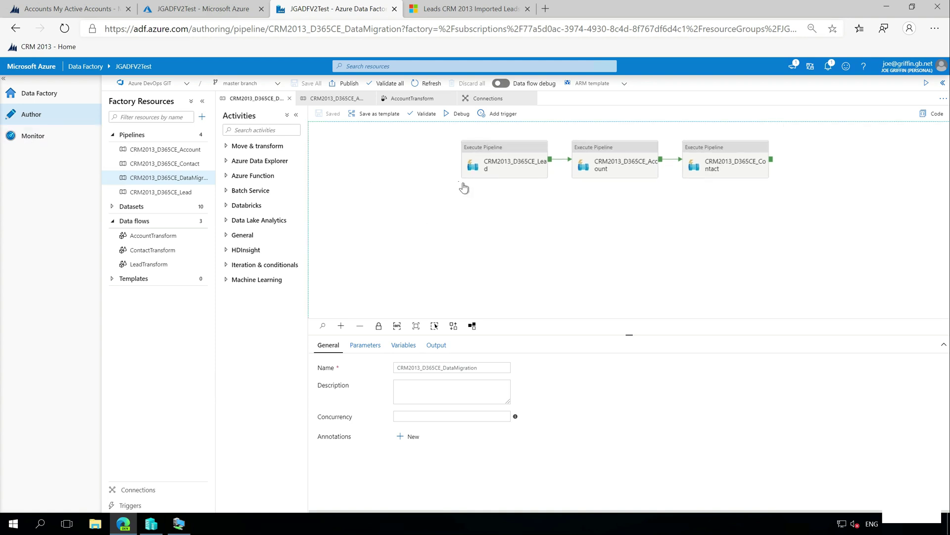
pyautogui.click(227, 148)
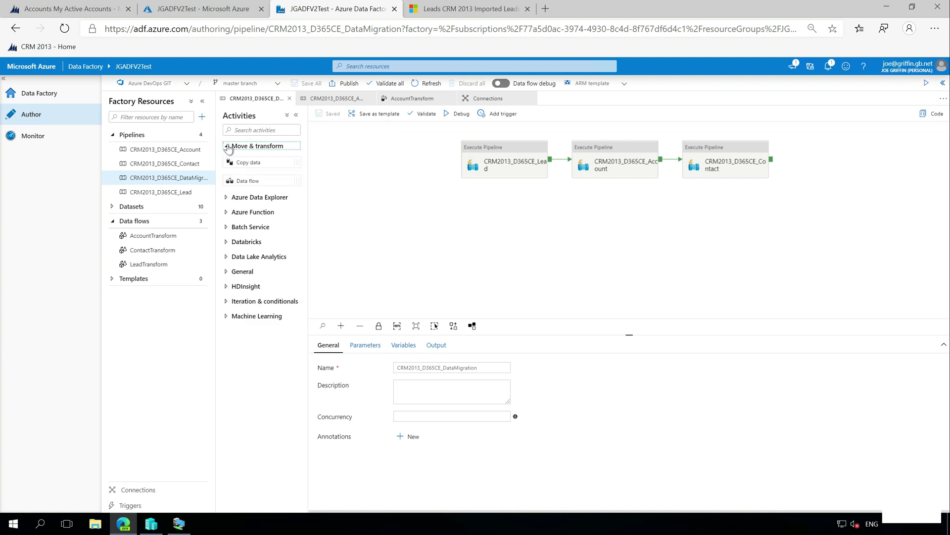
pyautogui.click(228, 147)
pyautogui.click(227, 204)
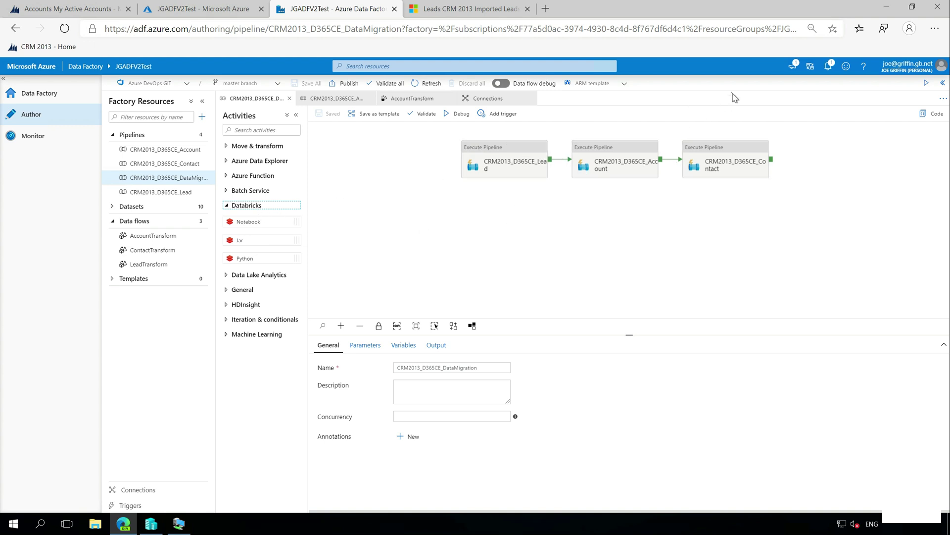
# Examine the factory's datasets in the CRM2013SQL, CDS and Blob folders, collapsing Blob and CDS when done.
pyautogui.click(112, 206)
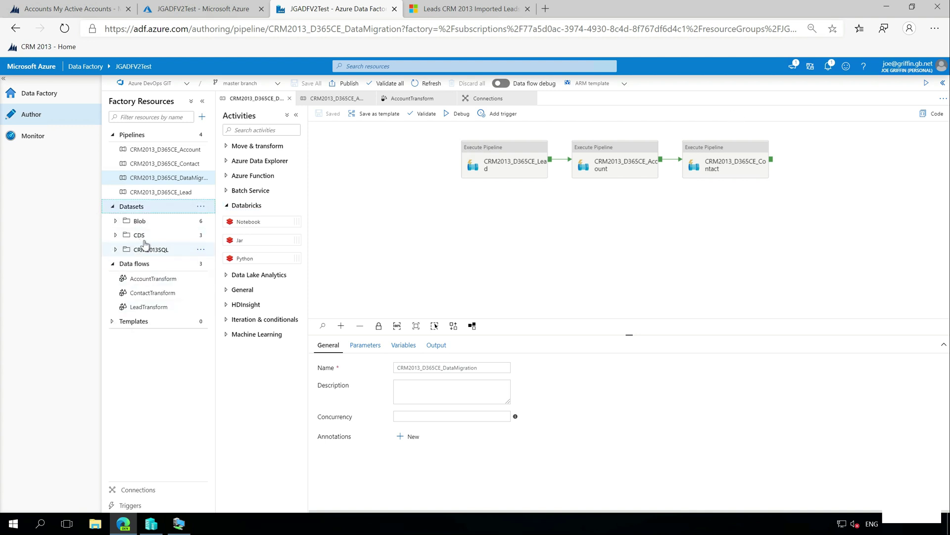
pyautogui.click(115, 249)
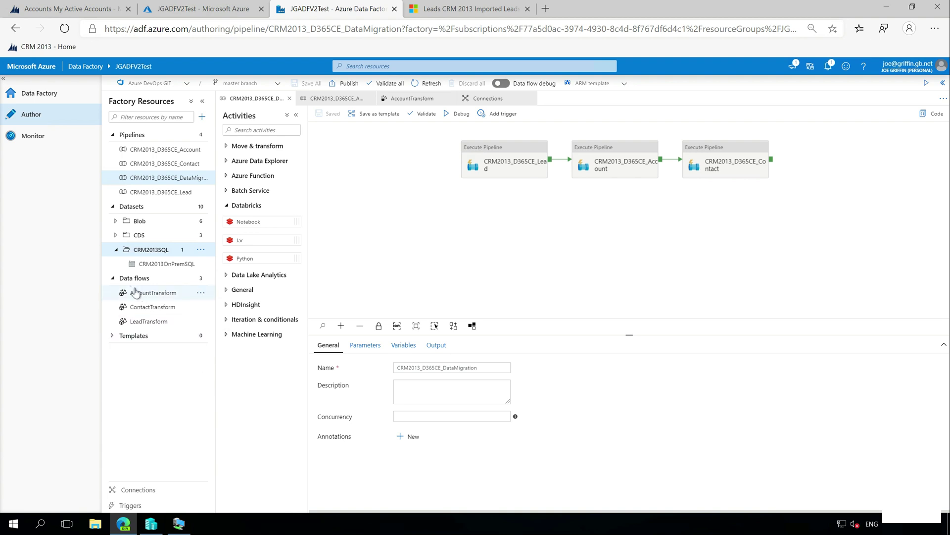
pyautogui.click(115, 236)
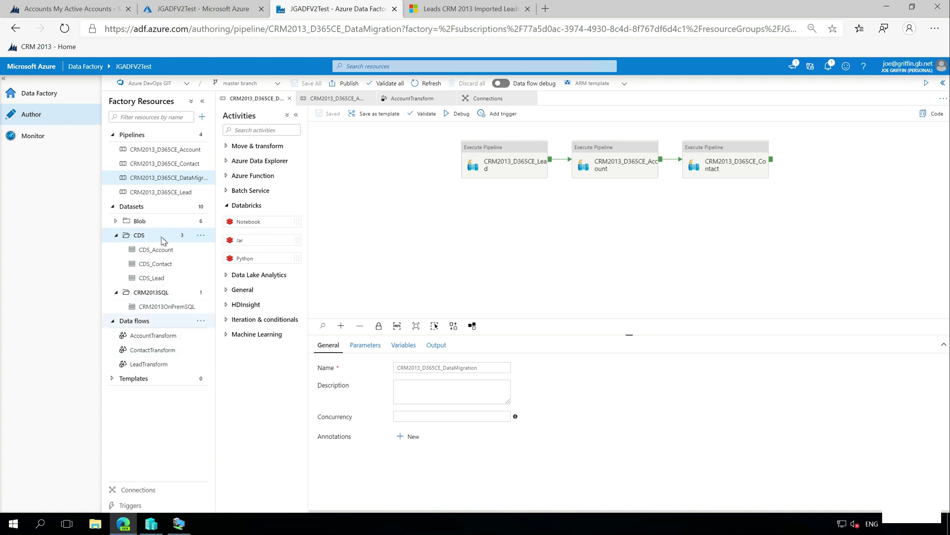
pyautogui.click(116, 221)
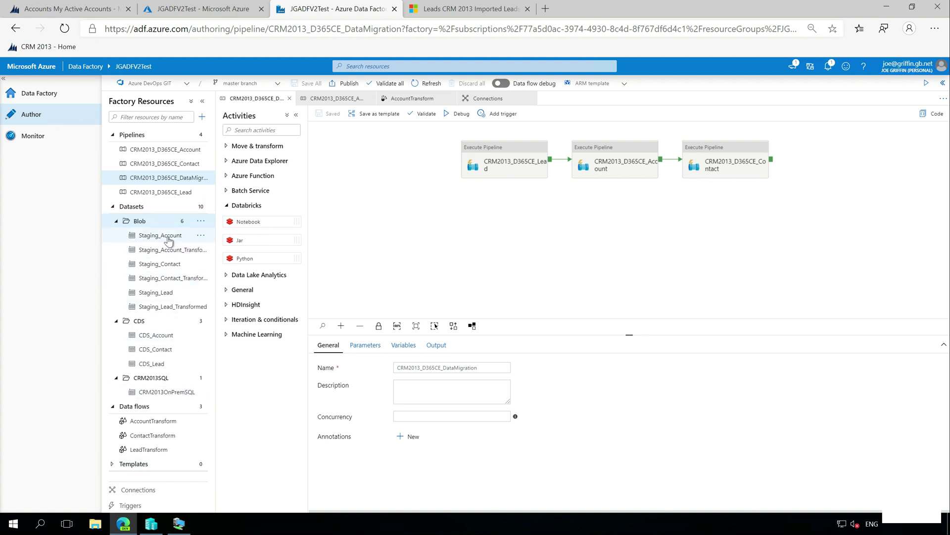
pyautogui.click(115, 222)
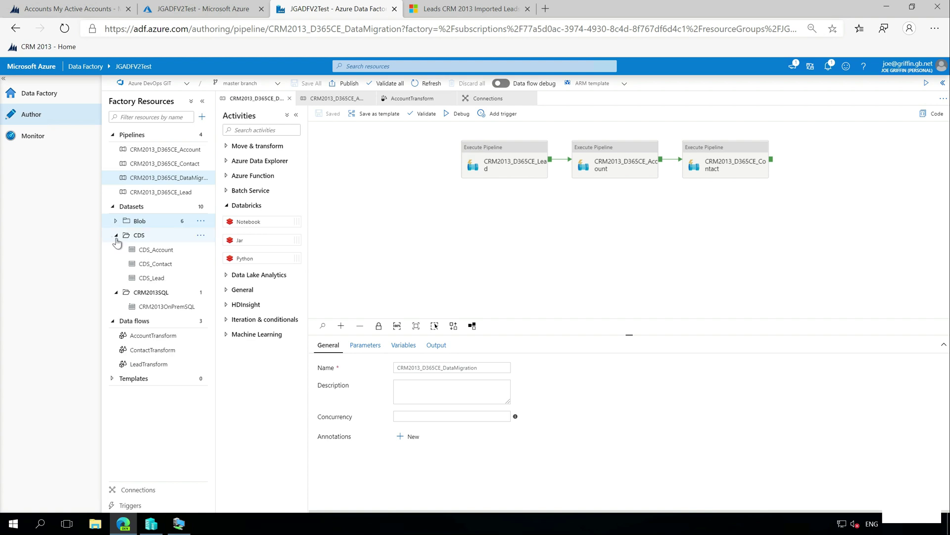
pyautogui.click(115, 236)
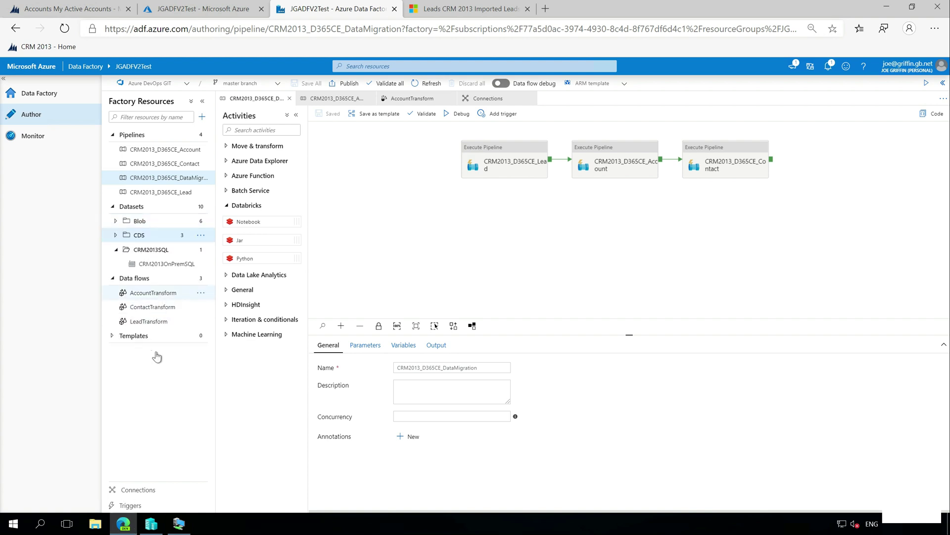
# Review the data factory's linked services and integration runtimes in its connections.
pyautogui.click(471, 98)
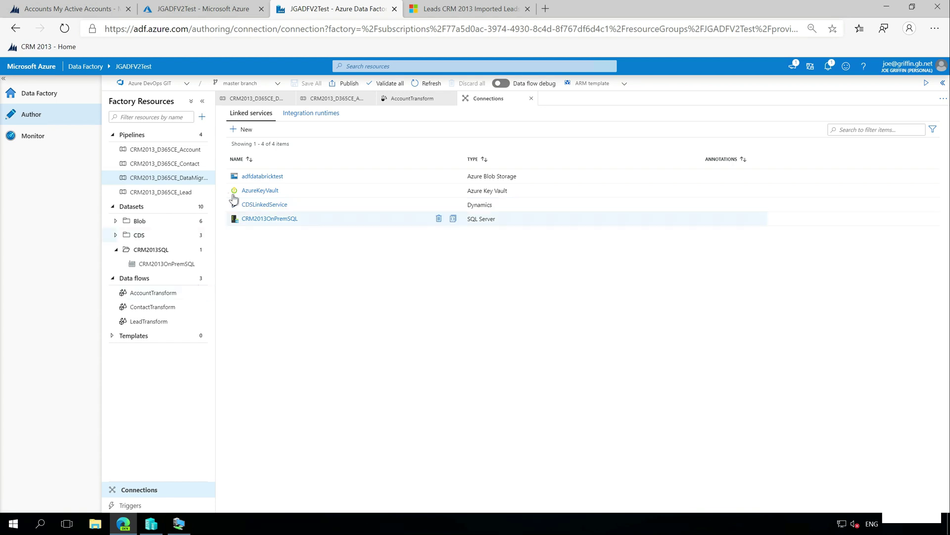
pyautogui.click(311, 115)
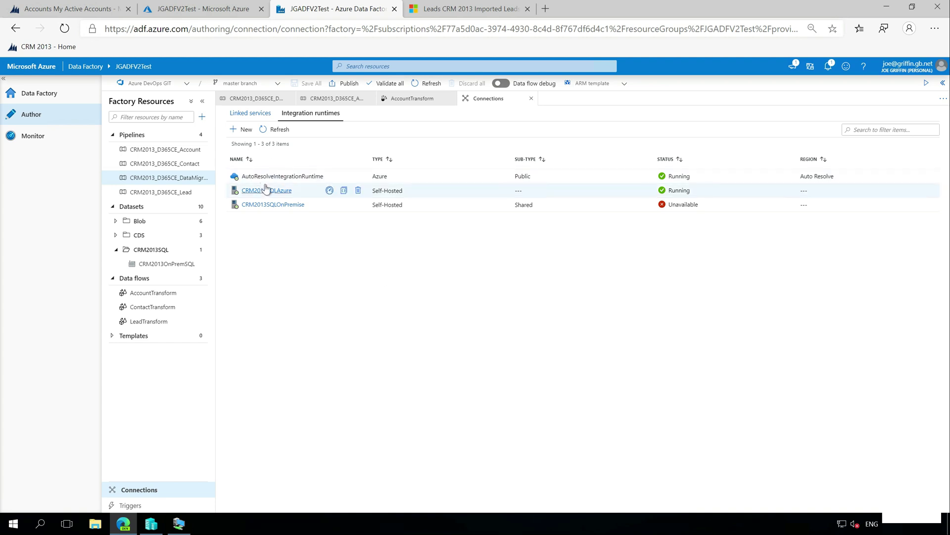
# Switch to the CRM2013-CRM virtual machine and examine the self-hosted integration runtime's connection, node and data source credential details.
pyautogui.click(180, 525)
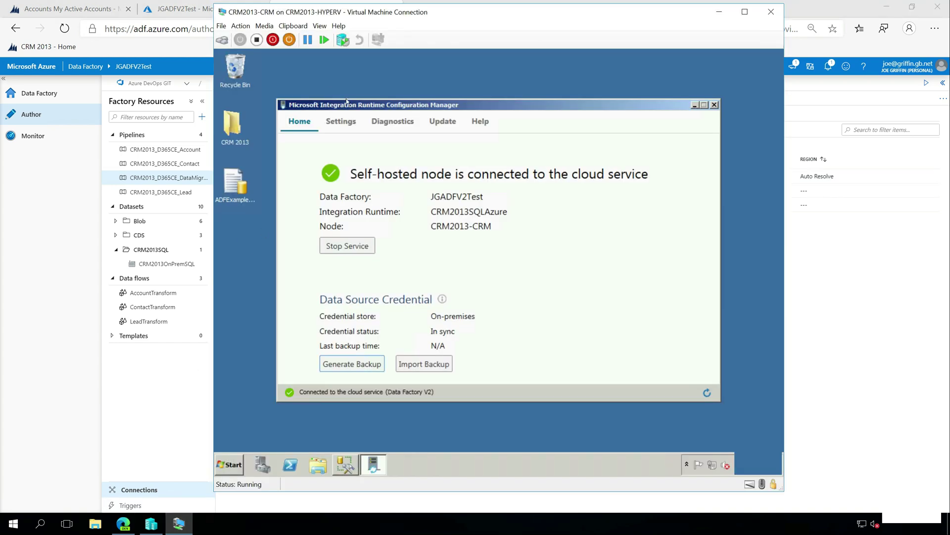
pyautogui.click(409, 185)
pyautogui.click(449, 348)
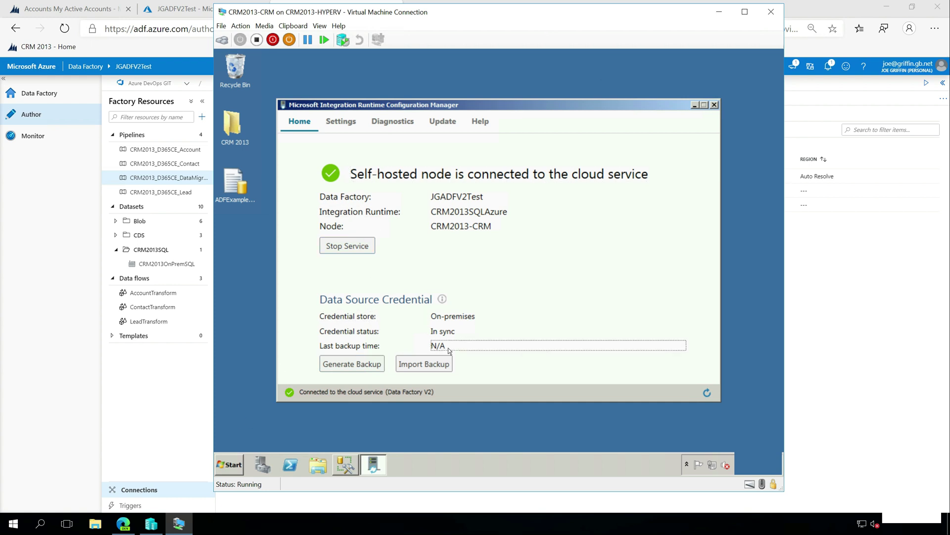
pyautogui.click(336, 197)
pyautogui.click(369, 178)
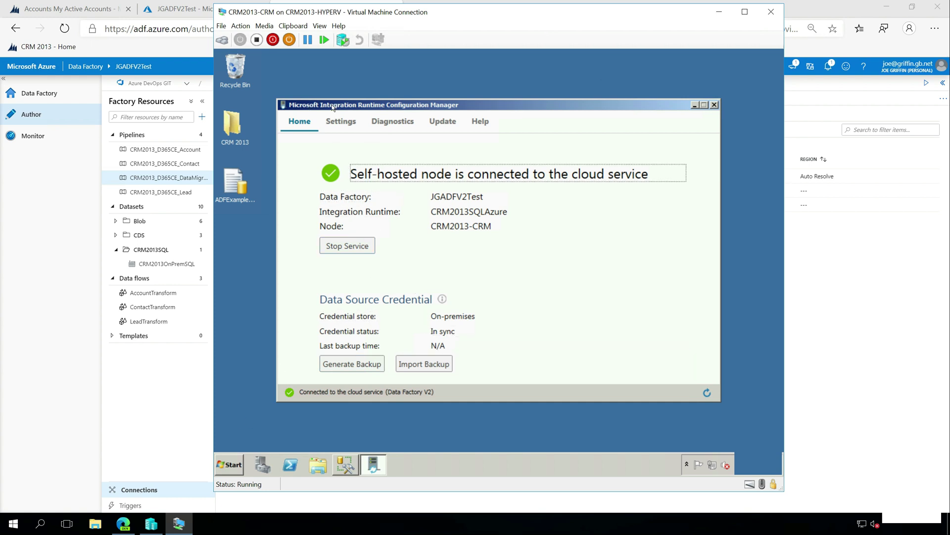
pyautogui.click(339, 225)
pyautogui.click(445, 211)
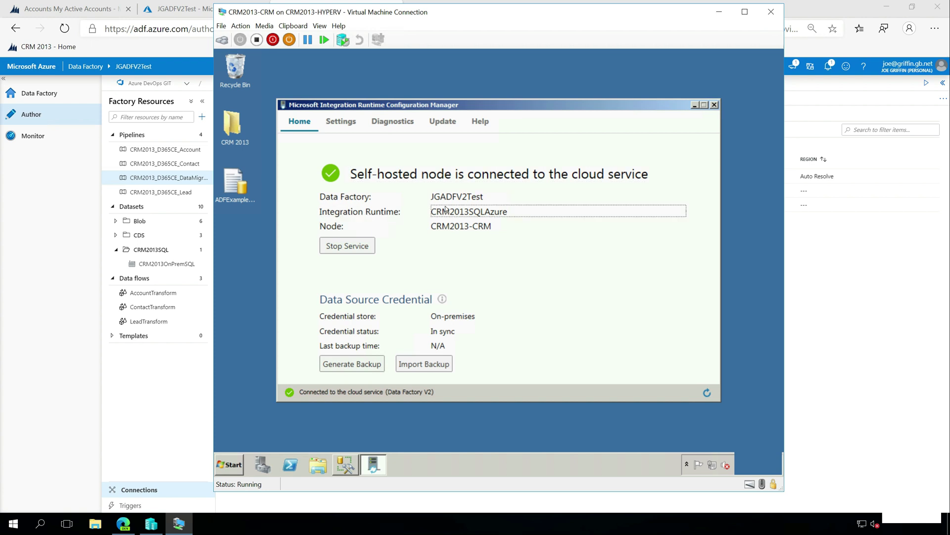
pyautogui.click(446, 196)
pyautogui.click(376, 196)
pyautogui.click(398, 176)
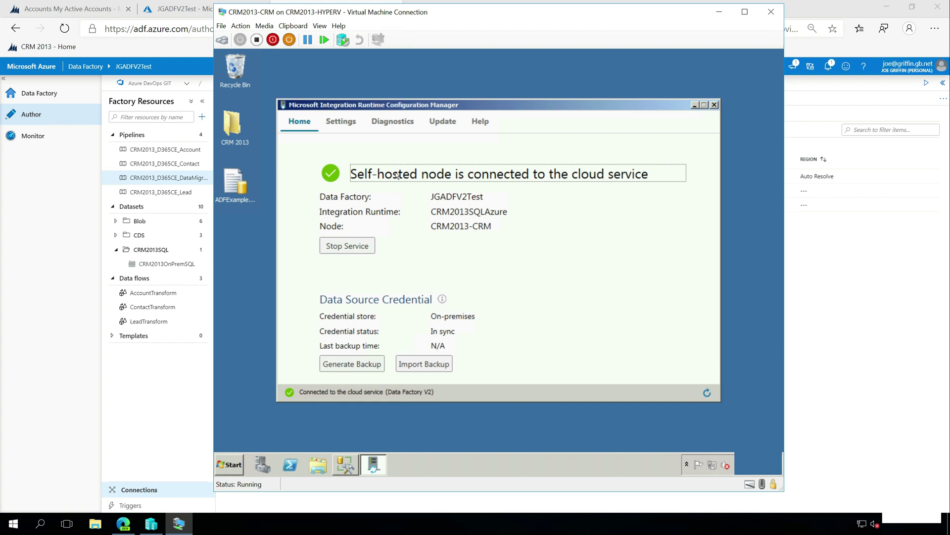
pyautogui.press('Tab')
pyautogui.press('Tab')
pyautogui.press('Tab')
pyautogui.press('Tab')
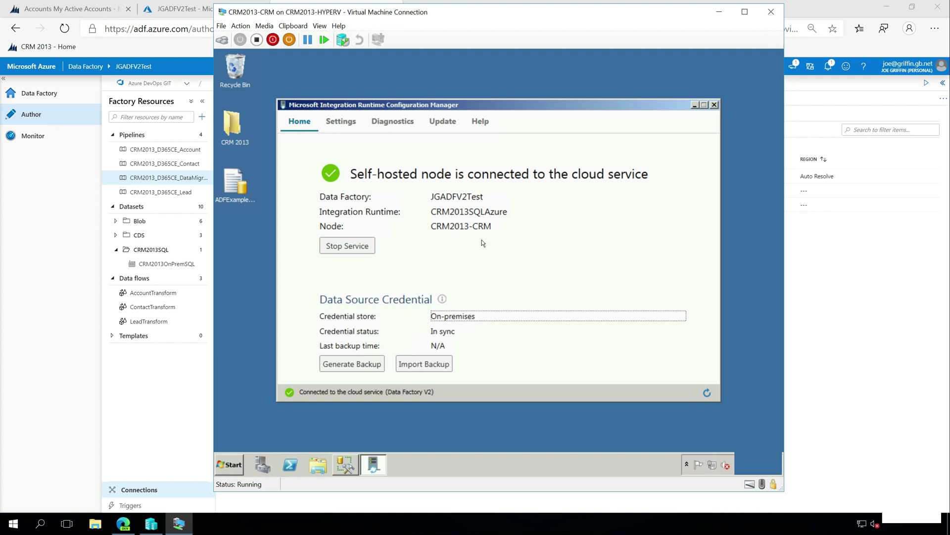
pyautogui.click(451, 211)
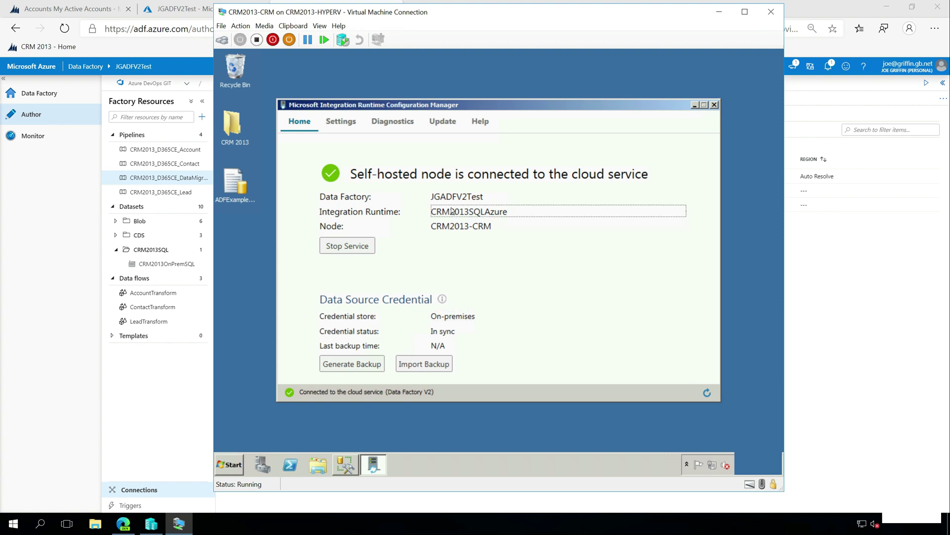
pyautogui.click(466, 229)
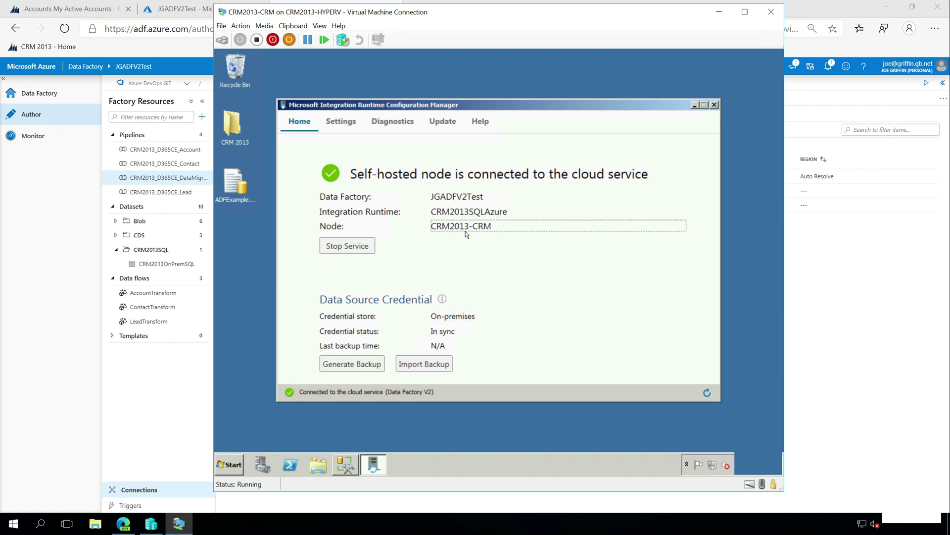
pyautogui.click(388, 315)
pyautogui.click(188, 369)
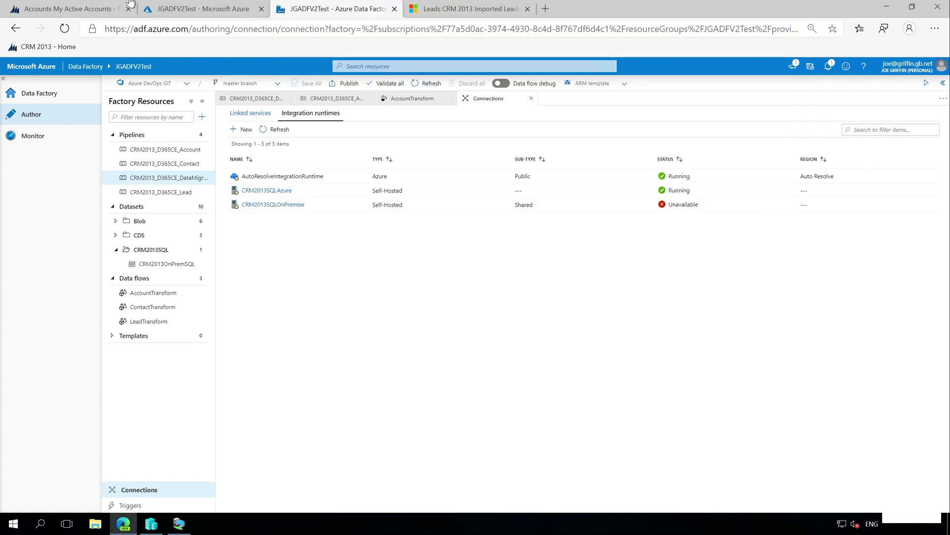
# Compare the My Active Accounts list in CRM 2013 with the CRM 2013 Imported Accounts view in the Dynamics 365 Sales Hub.
pyautogui.click(50, 8)
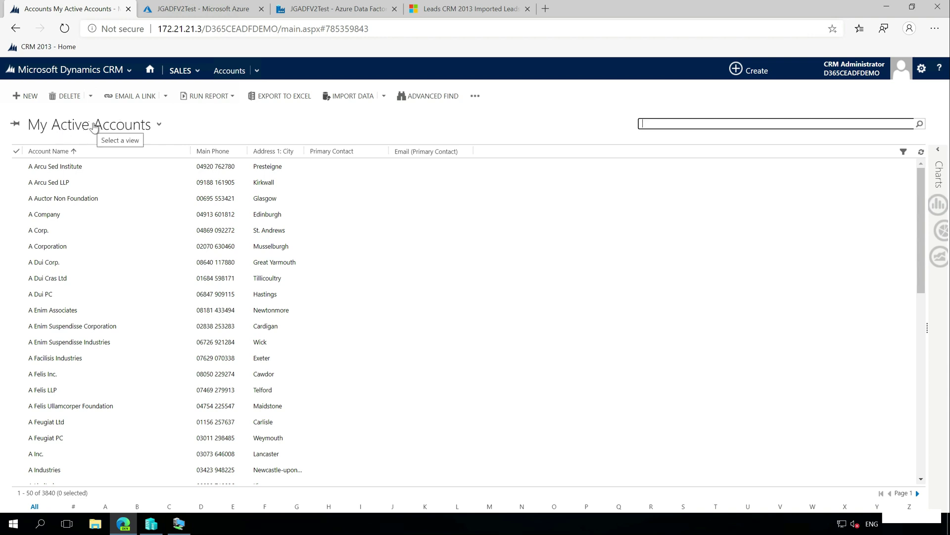
pyautogui.scroll(-2, 97, 283)
pyautogui.scroll(-8, 98, 283)
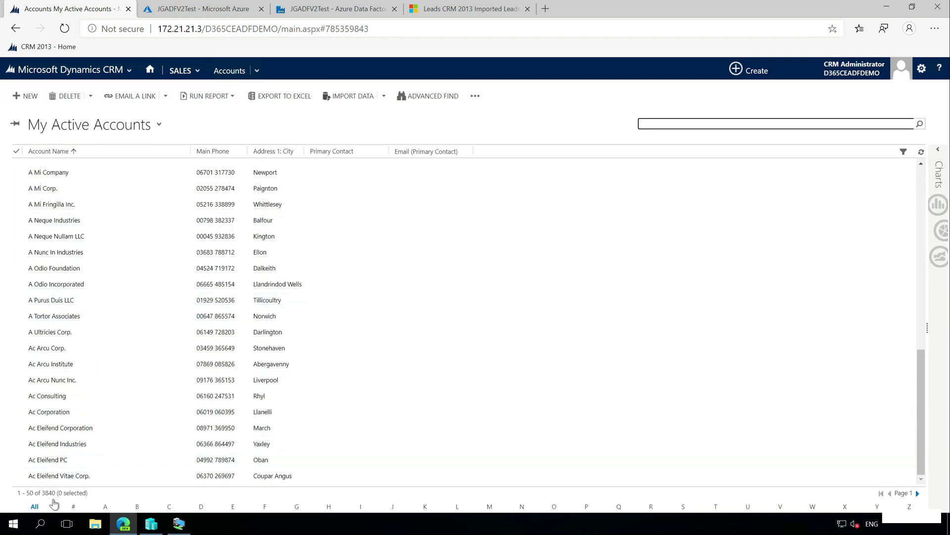
pyautogui.scroll(10, 89, 313)
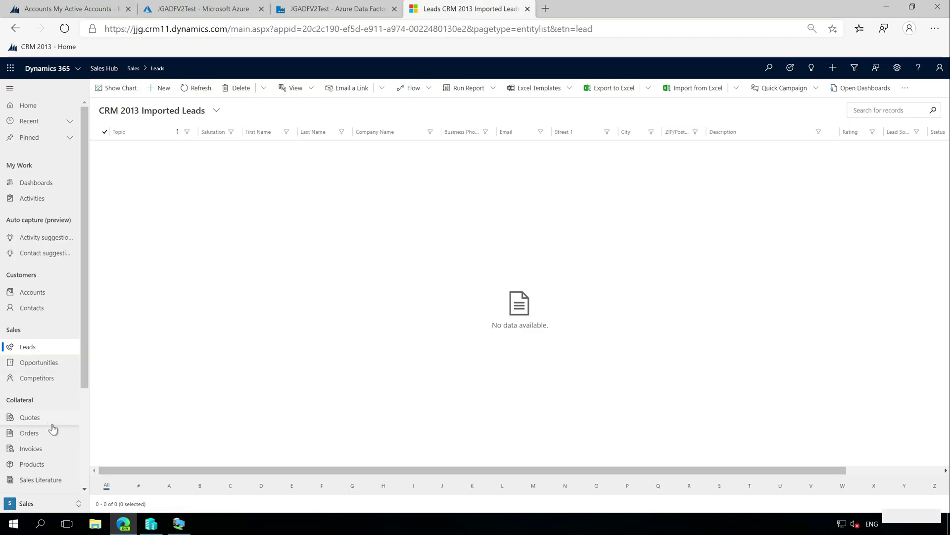
pyautogui.click(34, 292)
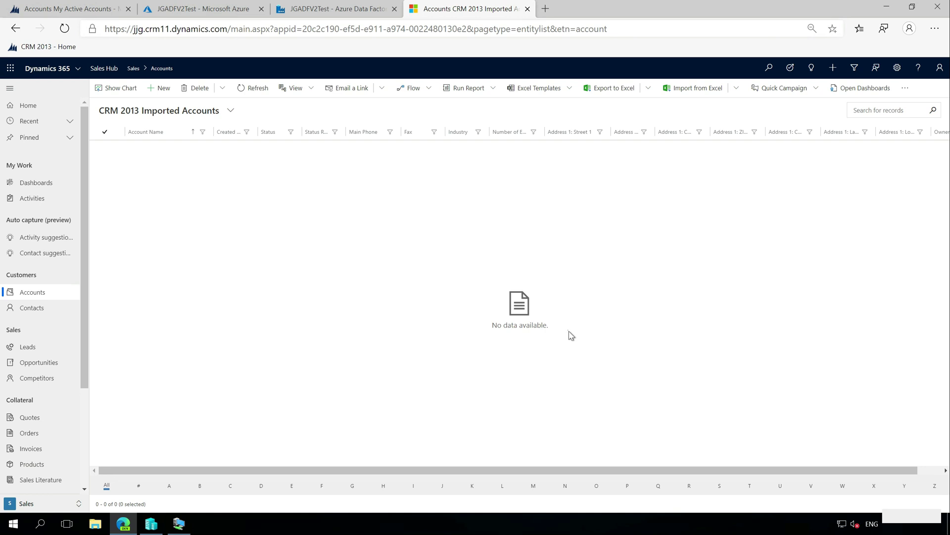
# Return to Azure Data Factory and bring up the CRM2013_D365CE_DataMigration pipeline.
pyautogui.click(322, 13)
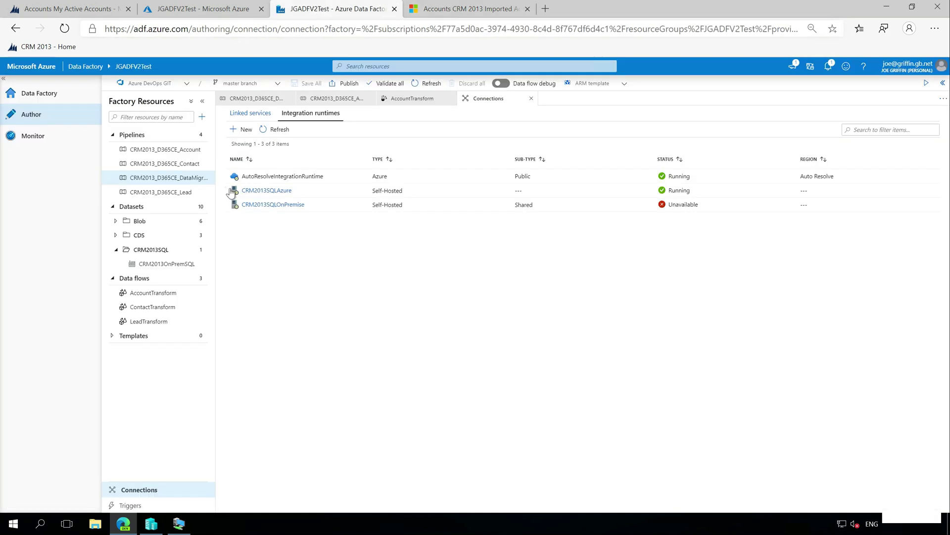
pyautogui.click(233, 102)
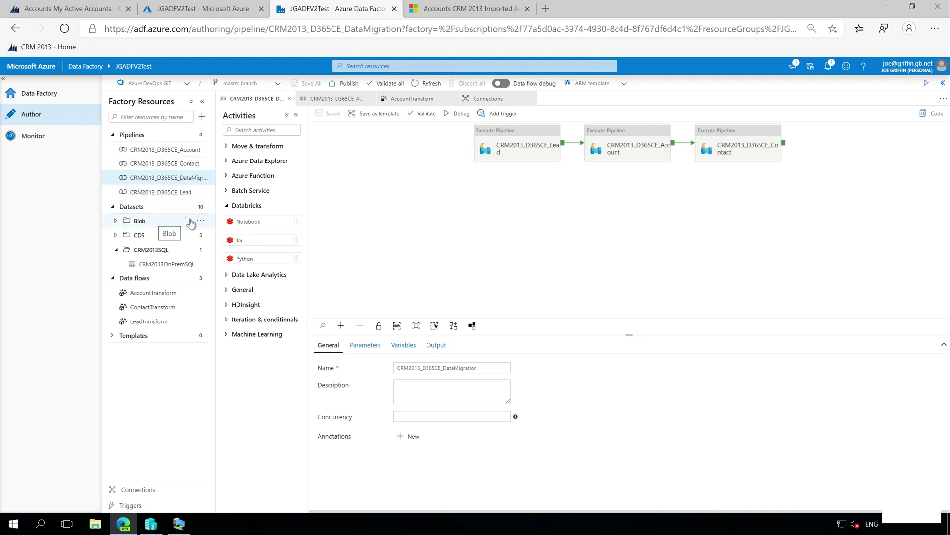
# Start a debug run of the CRM2013_D365CE_DataMigration pipeline, turning on data flow debug with AutoResolveIntegrationRuntime.
pyautogui.click(458, 115)
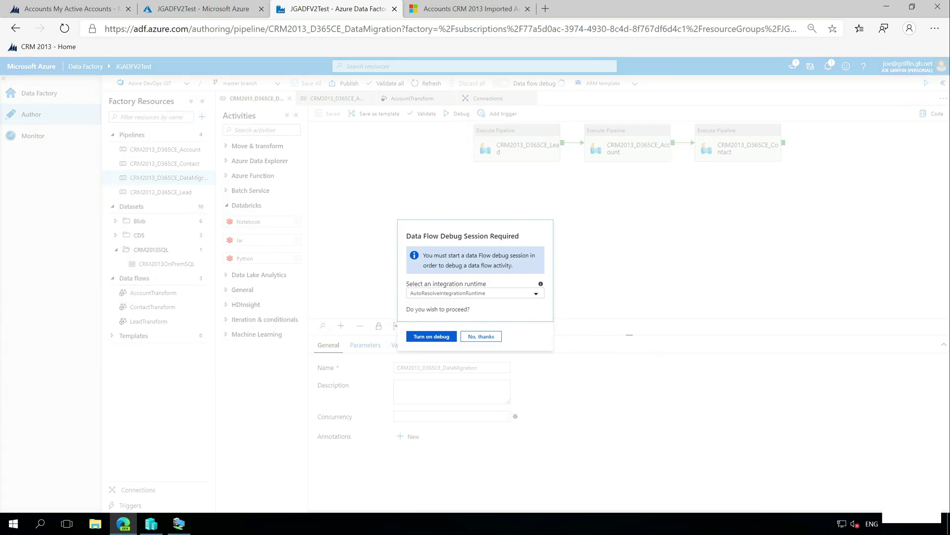
pyautogui.click(536, 293)
pyautogui.click(490, 306)
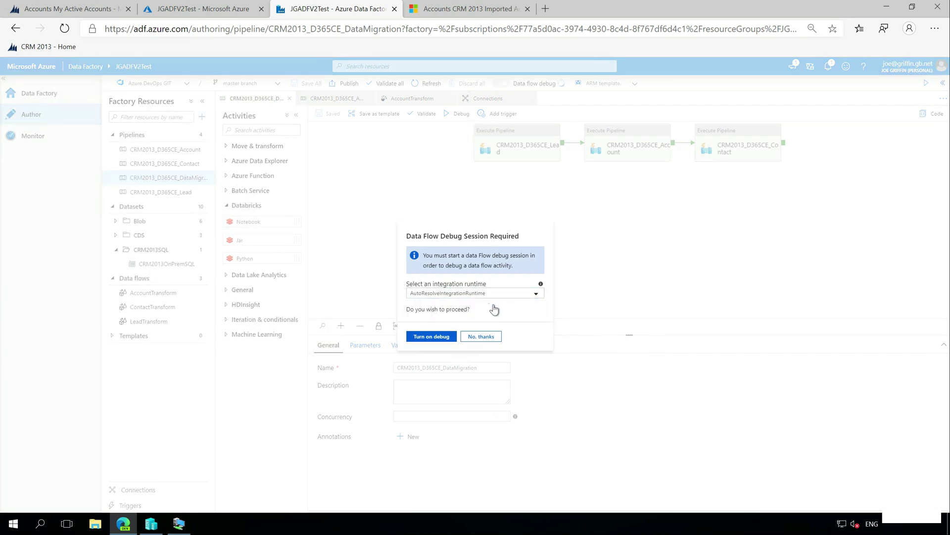
pyautogui.click(431, 338)
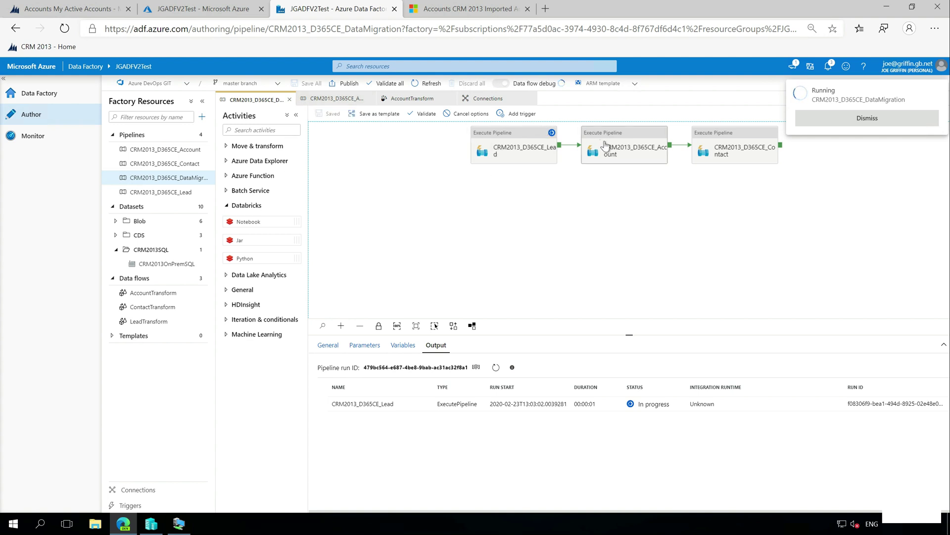
# Bring up the CRM2013_D365CE_Account pipeline and examine the source dataset and query of its sql-to-blob copy activity.
pyautogui.click(325, 99)
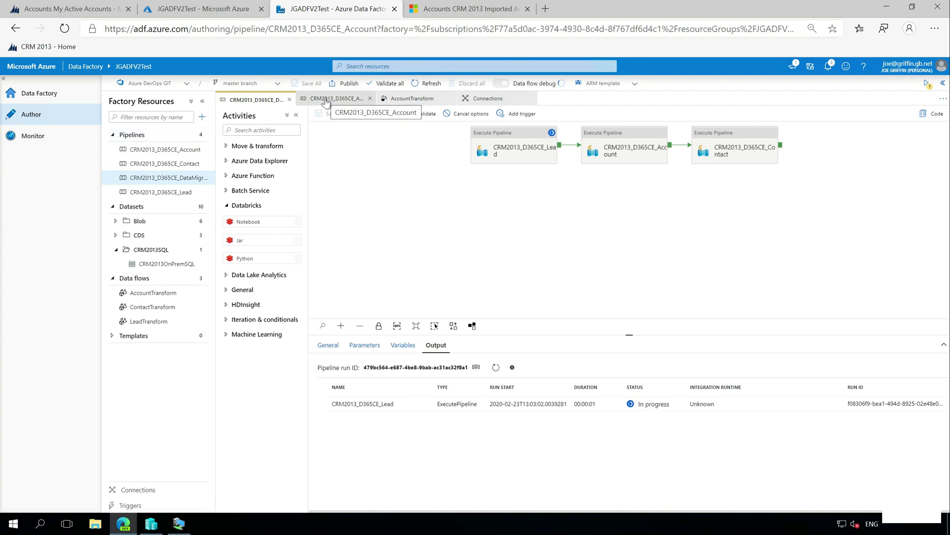
pyautogui.click(524, 230)
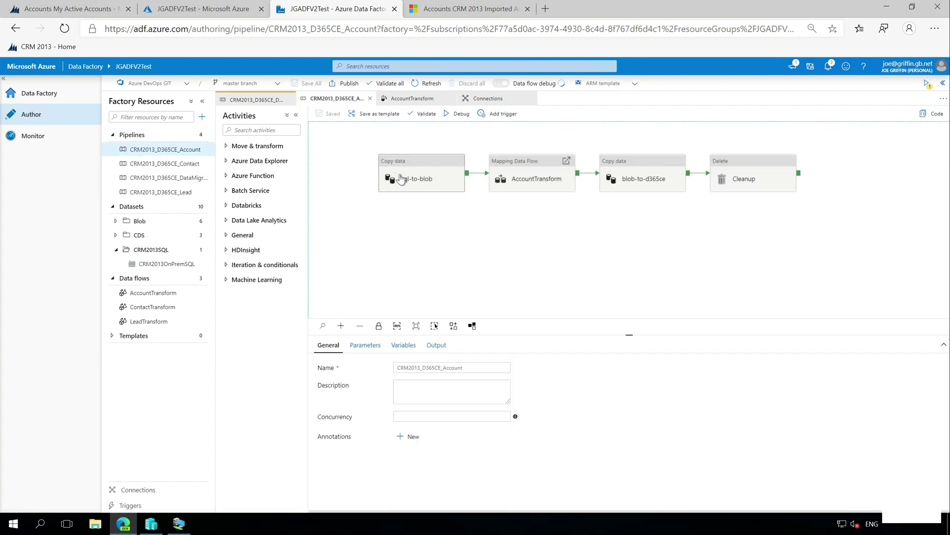
pyautogui.click(421, 171)
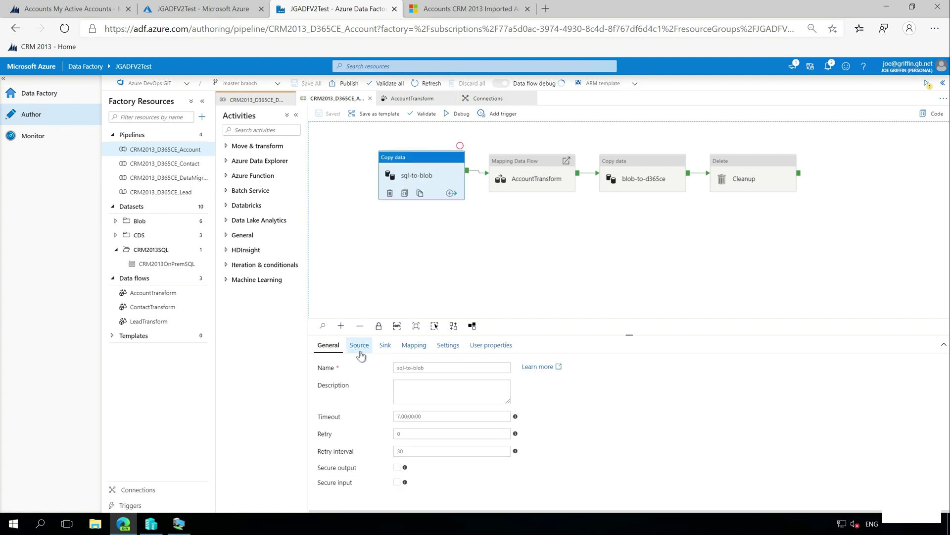
pyautogui.click(358, 345)
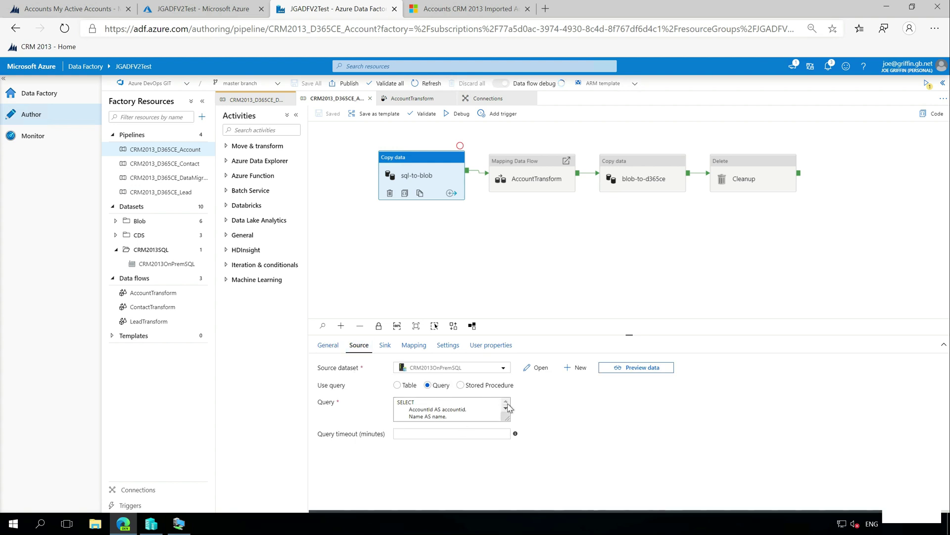
pyautogui.scroll(-3, 508, 407)
# Switch to the CRM2013-CRM virtual machine, minimize the Integration Runtime Configuration Manager and bring up SQL Server Management Studio.
pyautogui.click(178, 523)
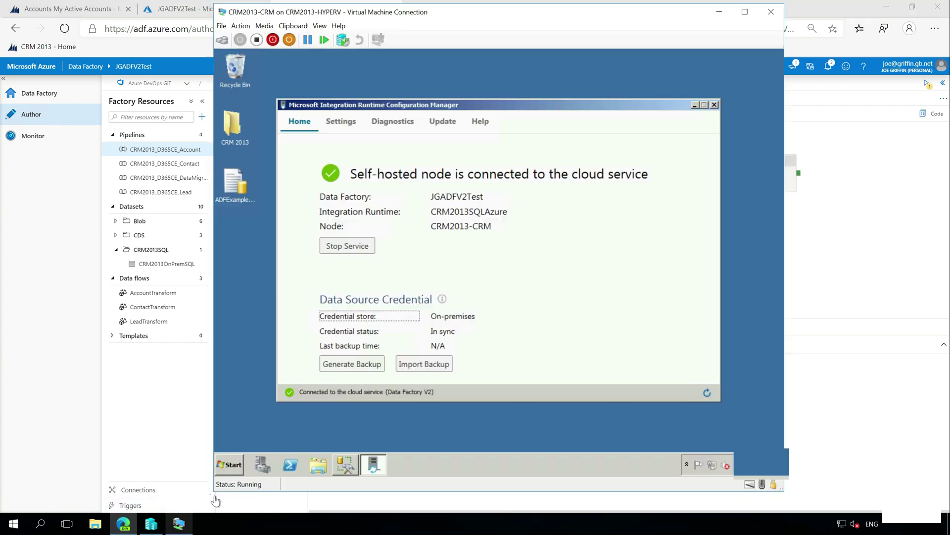
pyautogui.click(347, 466)
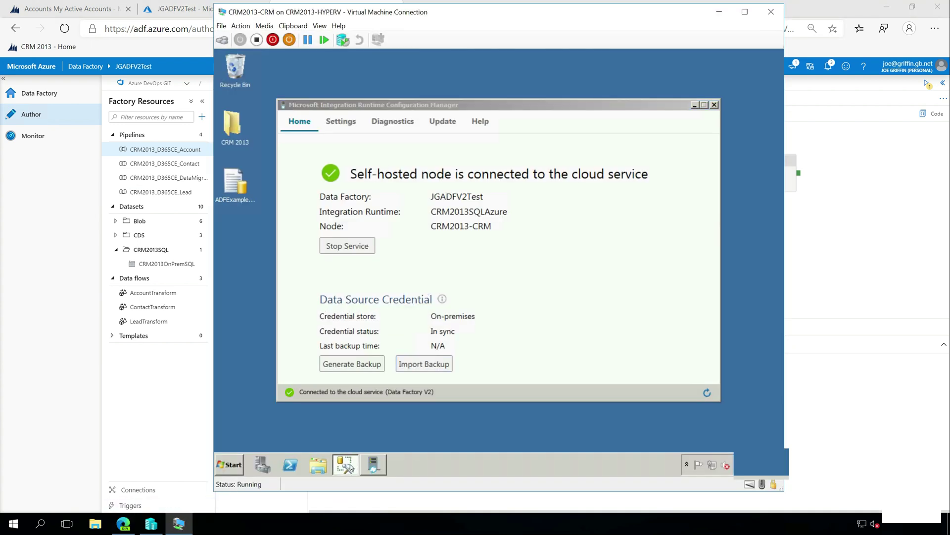
pyautogui.click(695, 104)
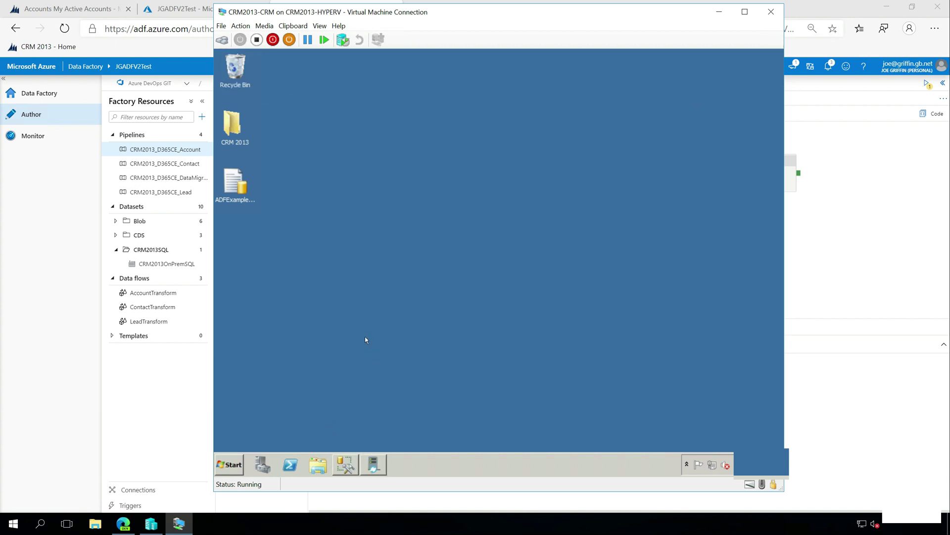
pyautogui.click(344, 472)
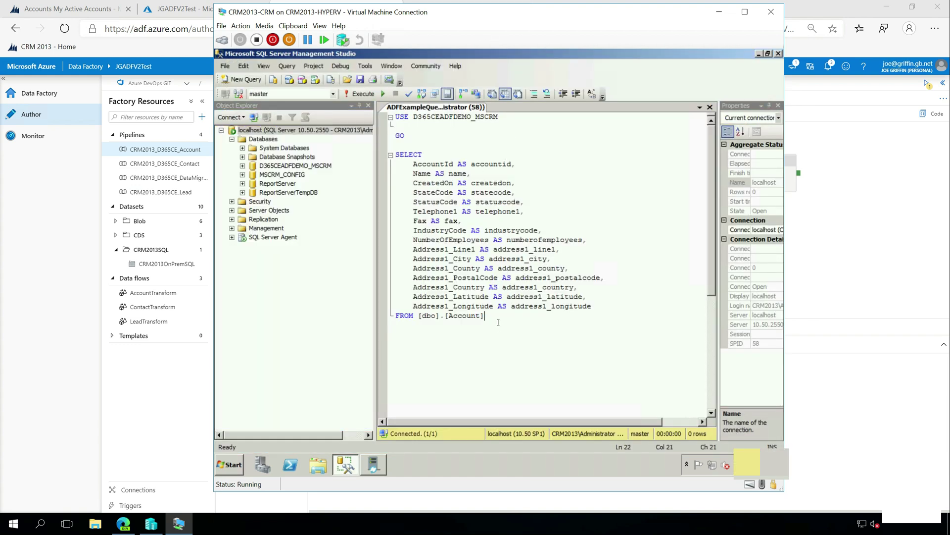
# Run the entire example query on the Account table of D365CEADFDEMO_MSCRM and look through the result columns.
pyautogui.moveTo(484, 315); pyautogui.dragTo(378, 109)
pyautogui.click(363, 93)
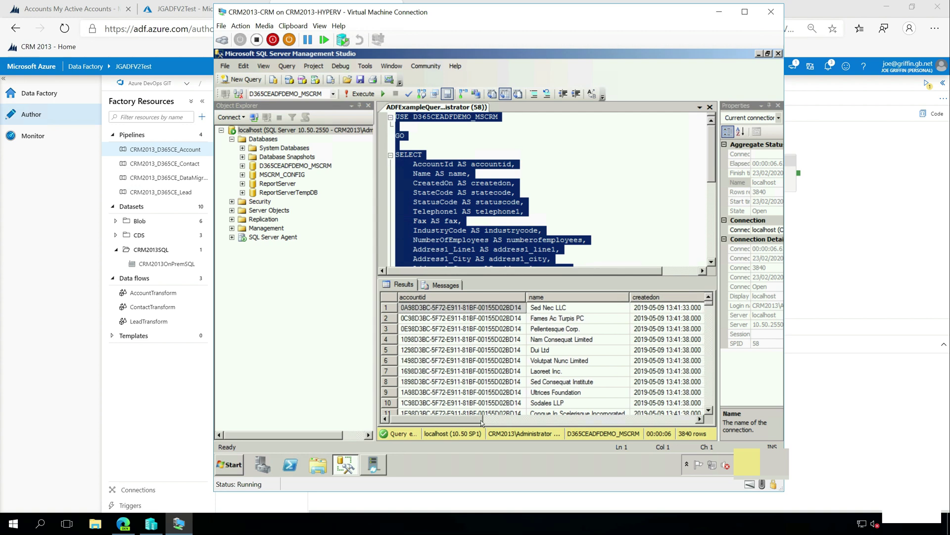
pyautogui.click(700, 419)
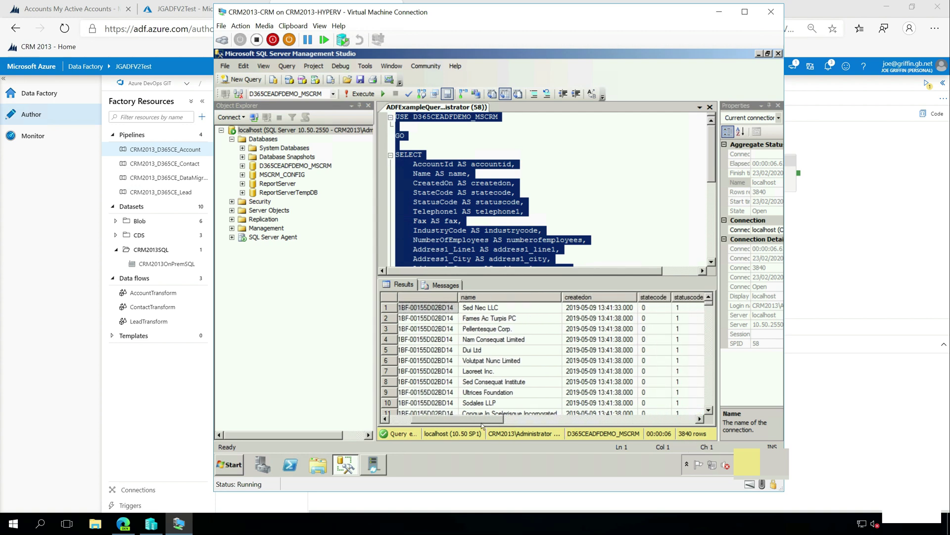
pyautogui.moveTo(511, 421); pyautogui.dragTo(678, 421)
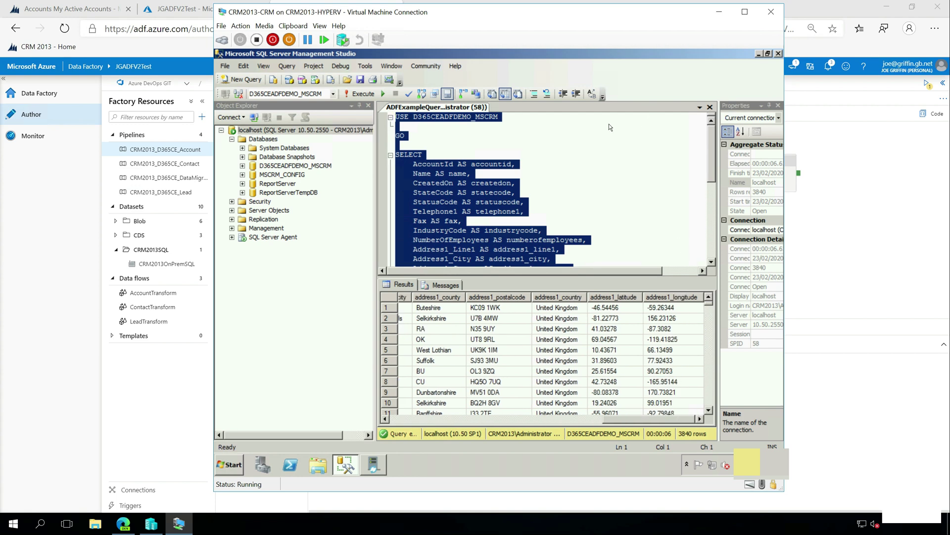
# Return to Azure Data Factory and review the sql-to-blob activity's sink settings and the AccountTransform activity's general properties.
pyautogui.click(45, 402)
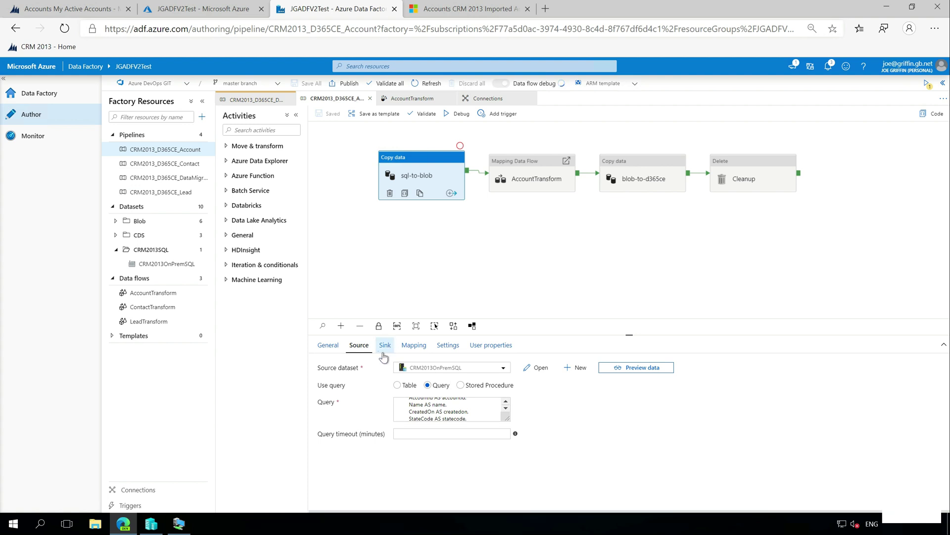
pyautogui.click(385, 345)
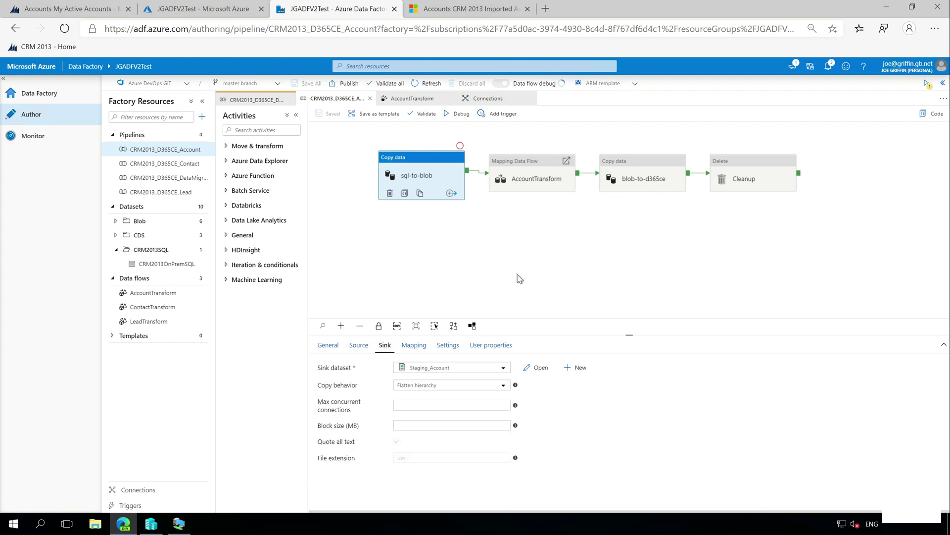
pyautogui.click(529, 178)
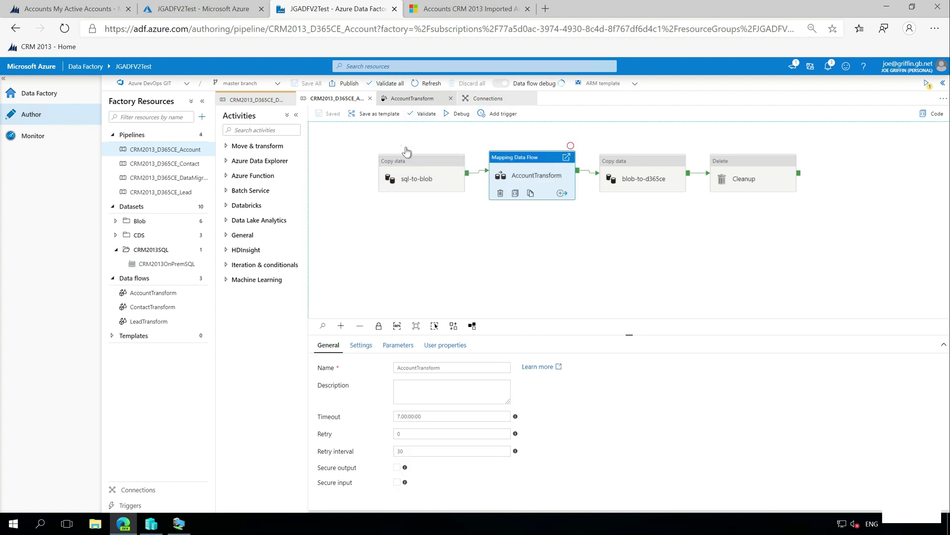
# Bring up the AccountTransform data flow and inspect its StagingAccount source and AppendNewAccountName derived column settings.
pyautogui.click(401, 104)
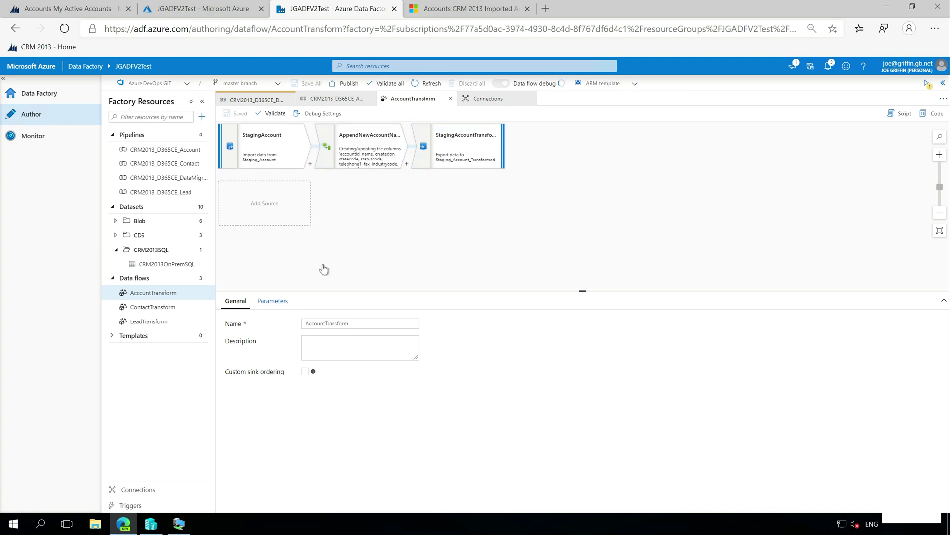
pyautogui.click(272, 159)
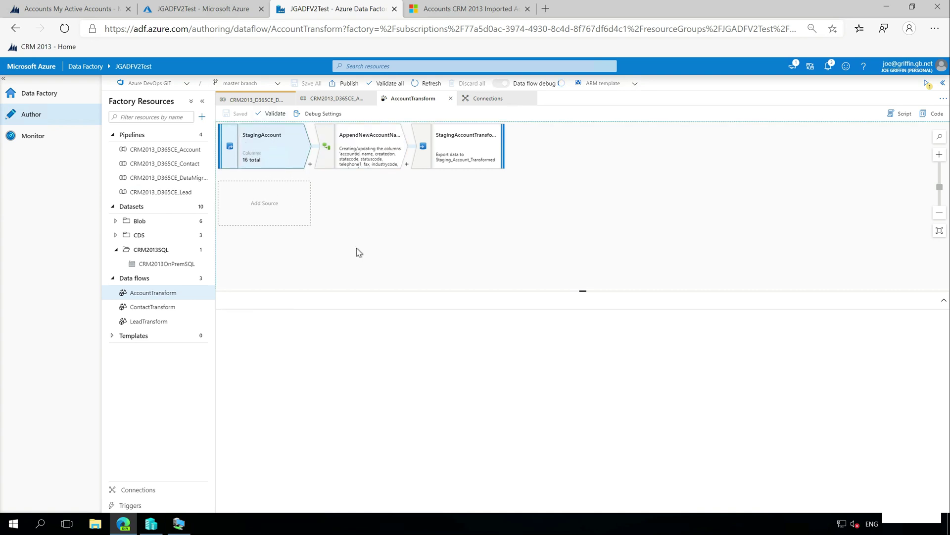
pyautogui.click(365, 150)
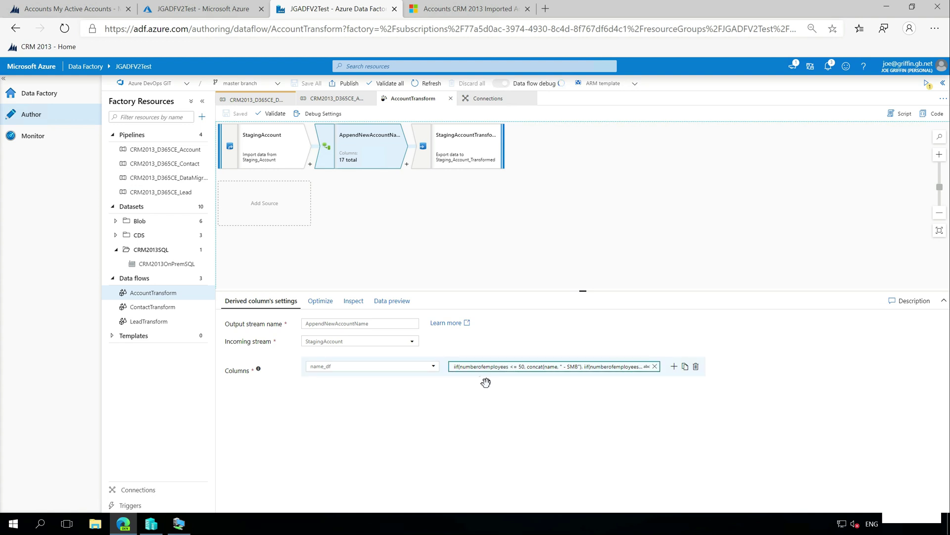
# Examine the name_df expression and the available functions in the visual expression builder, leaving it without saving.
pyautogui.click(503, 371)
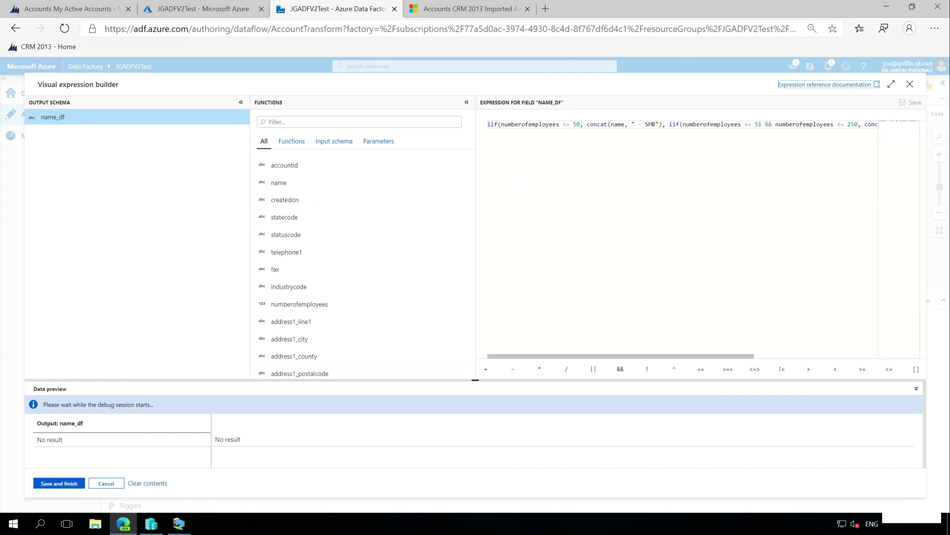
pyautogui.tripleClick(788, 124)
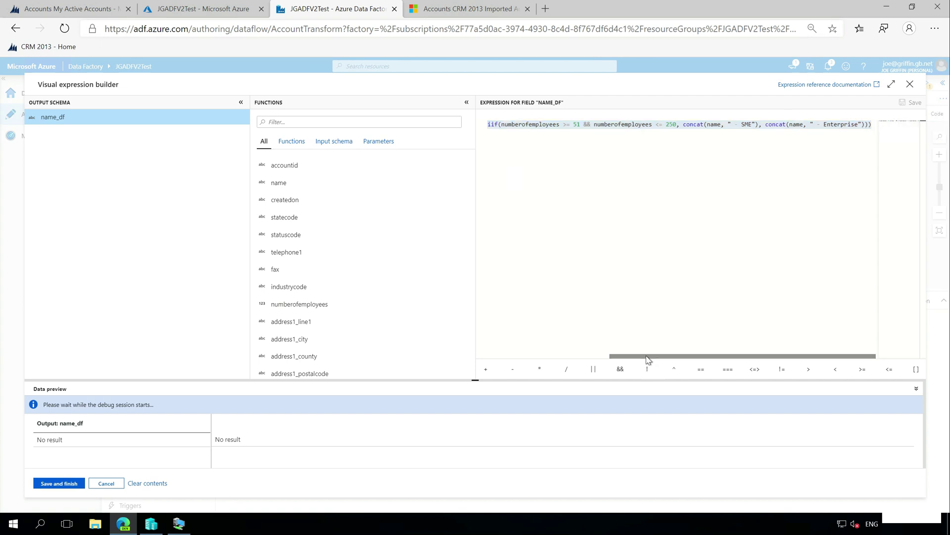
pyautogui.moveTo(649, 356); pyautogui.dragTo(526, 356)
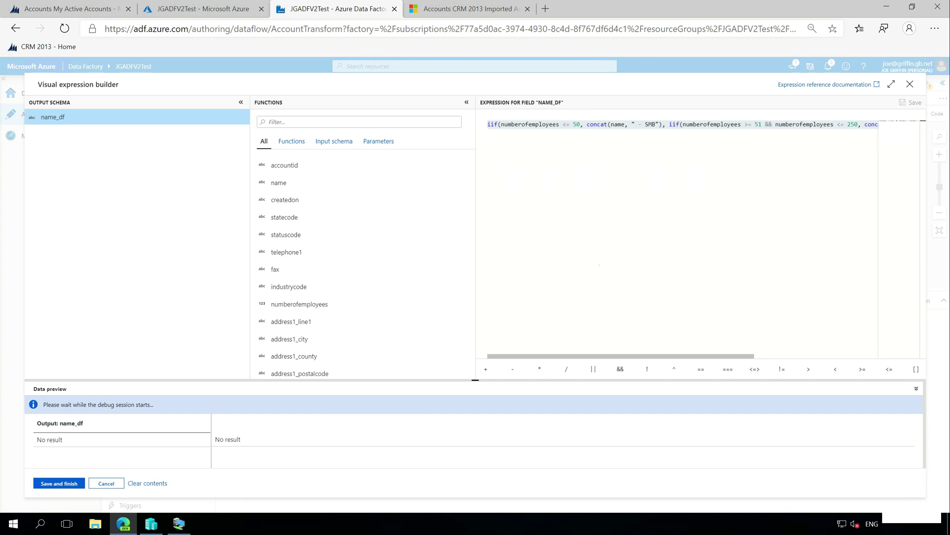
pyautogui.click(292, 142)
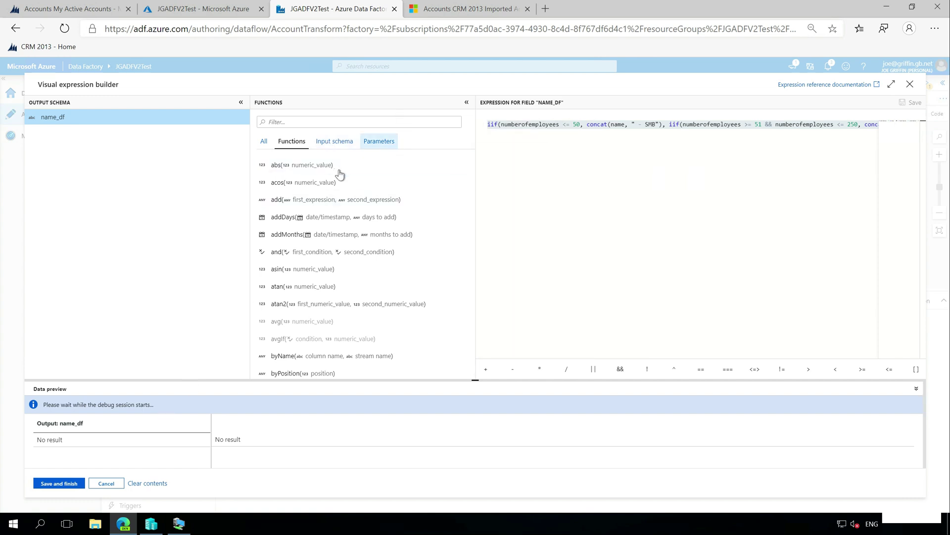
pyautogui.click(107, 485)
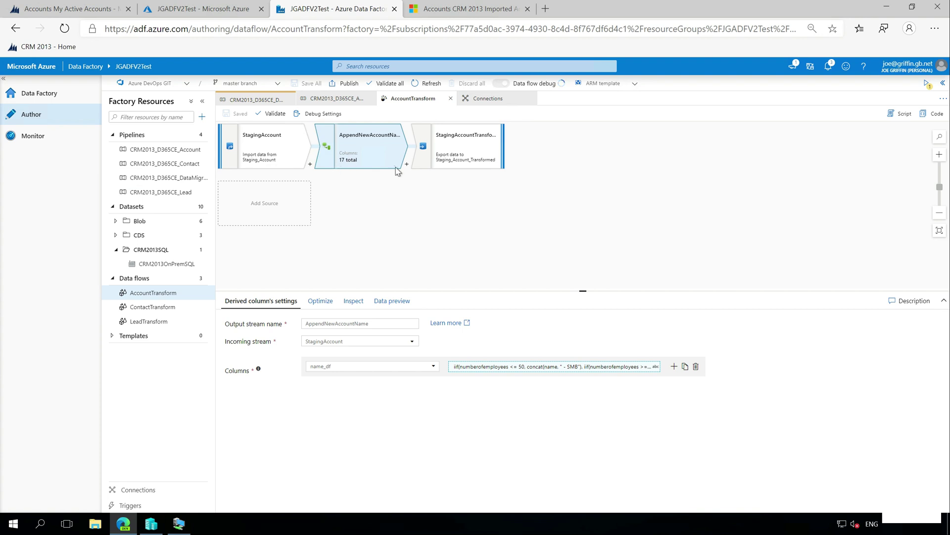
# Review the sink settings of the StagingAccountTransformed step in the data flow.
pyautogui.click(431, 164)
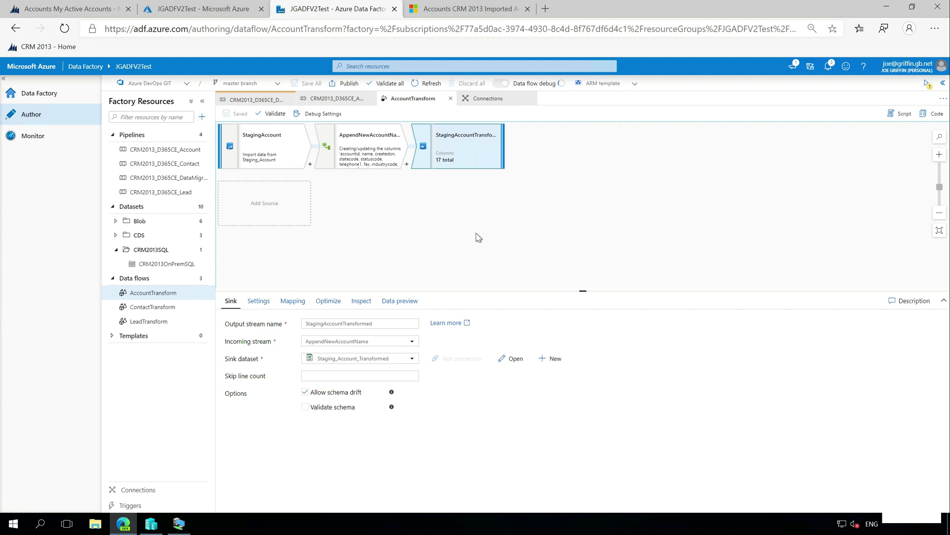
pyautogui.click(513, 138)
pyautogui.click(471, 164)
# Look through the transformations that can be added after AppendNewAccountName and dismiss the list without adding any.
pyautogui.click(407, 164)
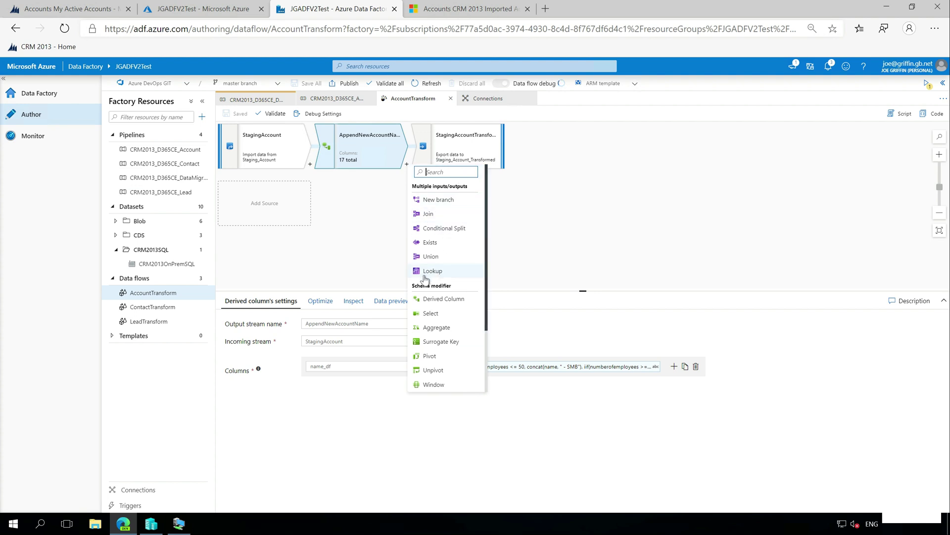
pyautogui.scroll(-2, 427, 255)
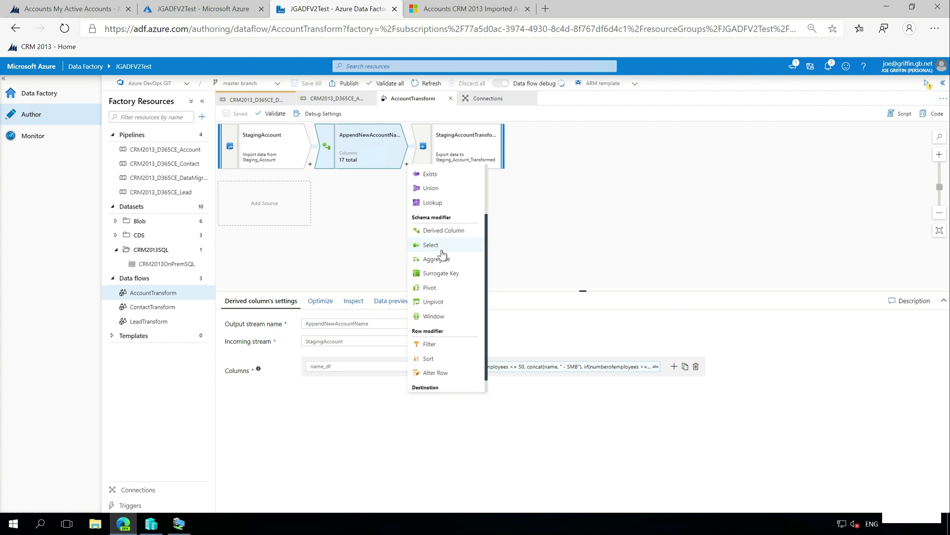
pyautogui.scroll(-1, 445, 302)
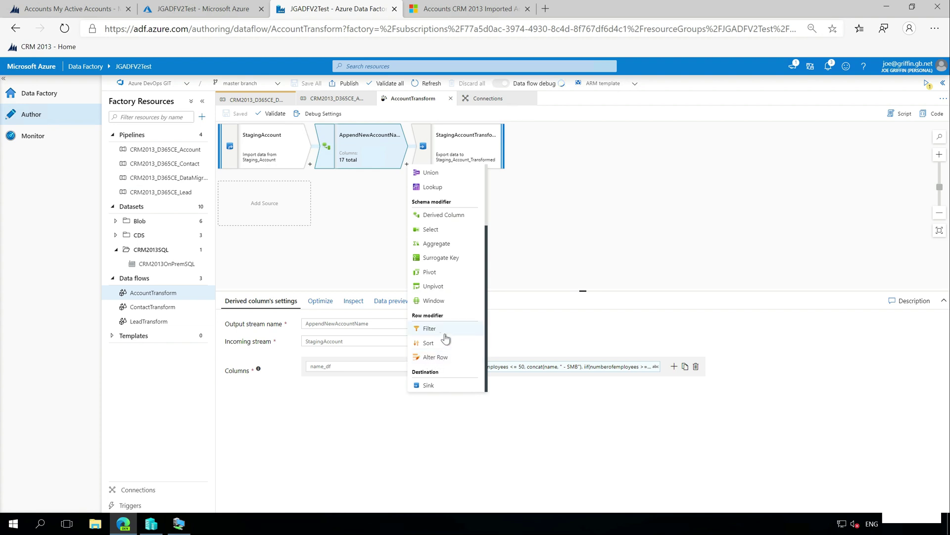
pyautogui.scroll(3, 446, 346)
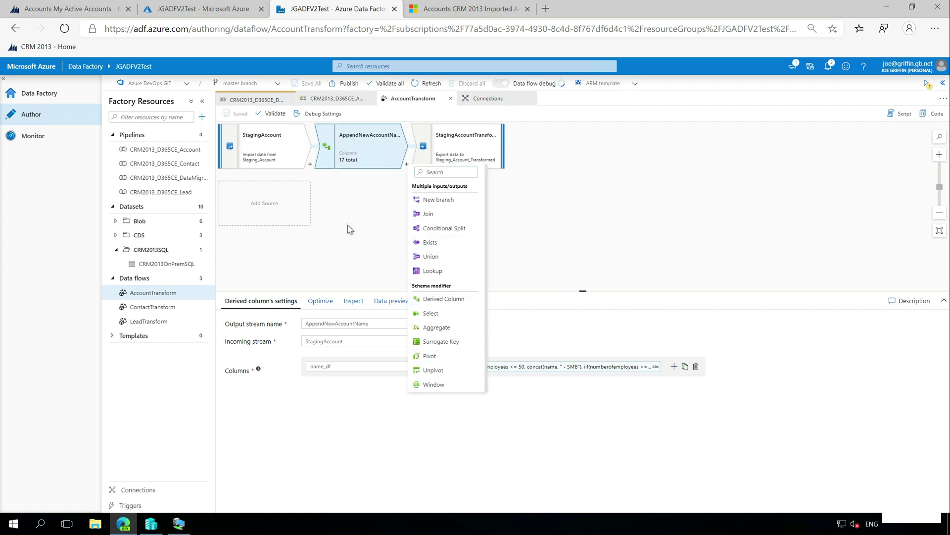
pyautogui.click(376, 279)
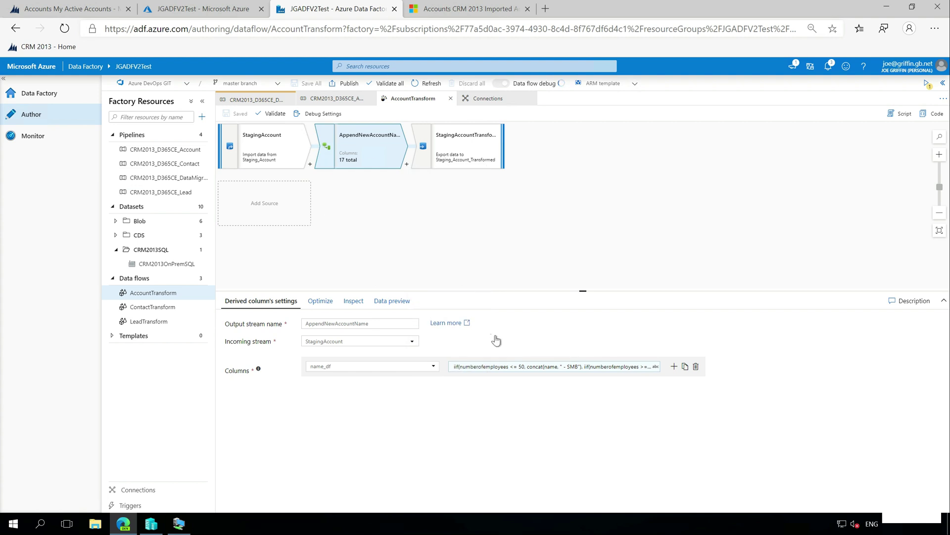
# Return to the CRM2013_D365CE_Account pipeline and review the blob-to-d365ce copy activity's source and sink settings.
pyautogui.click(335, 102)
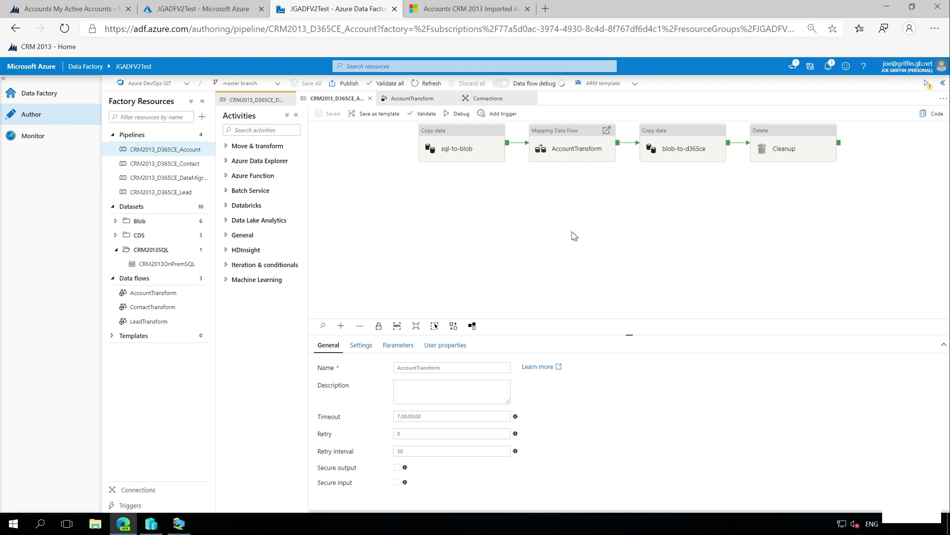
pyautogui.click(575, 179)
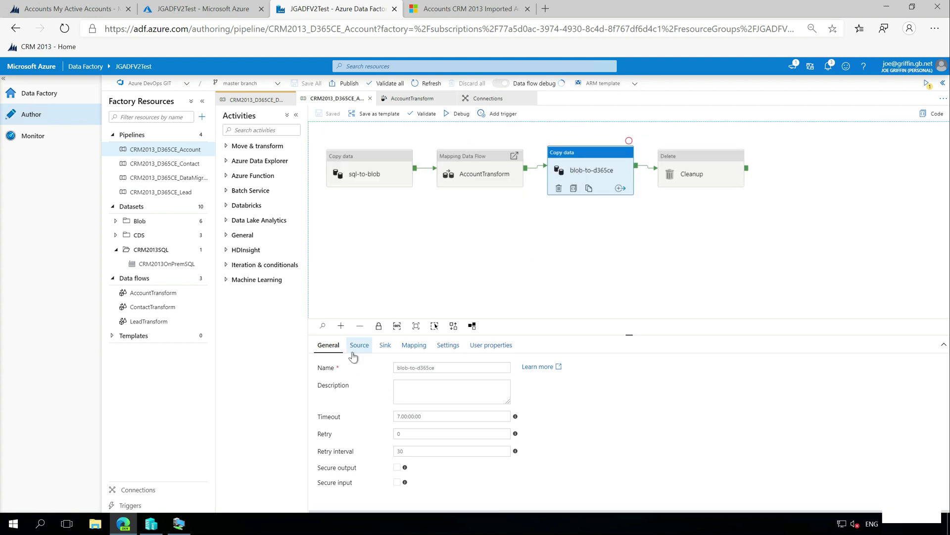
pyautogui.click(358, 346)
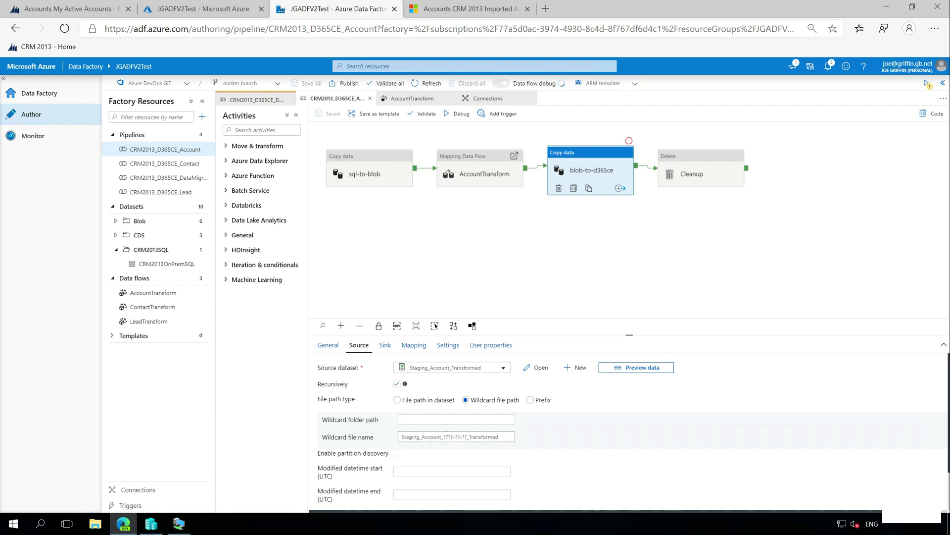
pyautogui.click(385, 345)
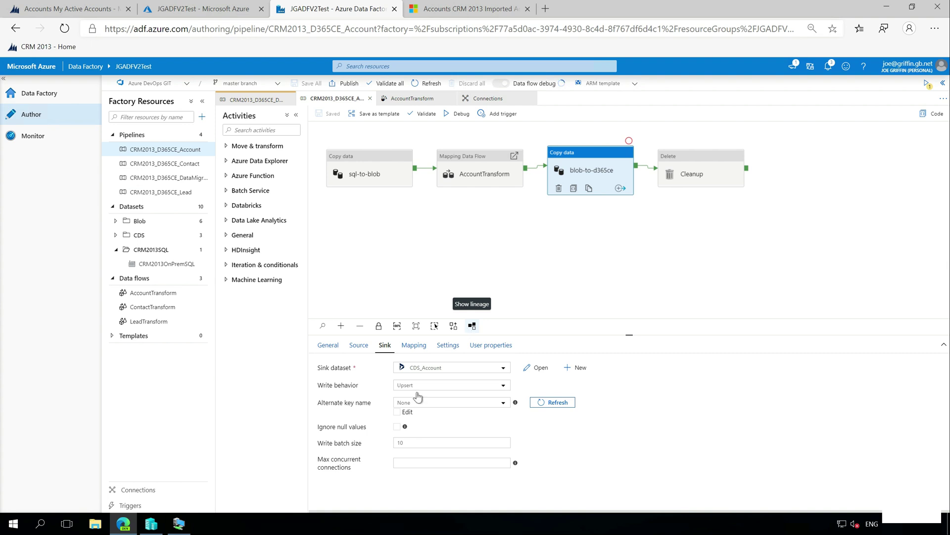
# Examine the source-to-destination column mapping of the blob-to-d365ce copy activity.
pyautogui.click(420, 353)
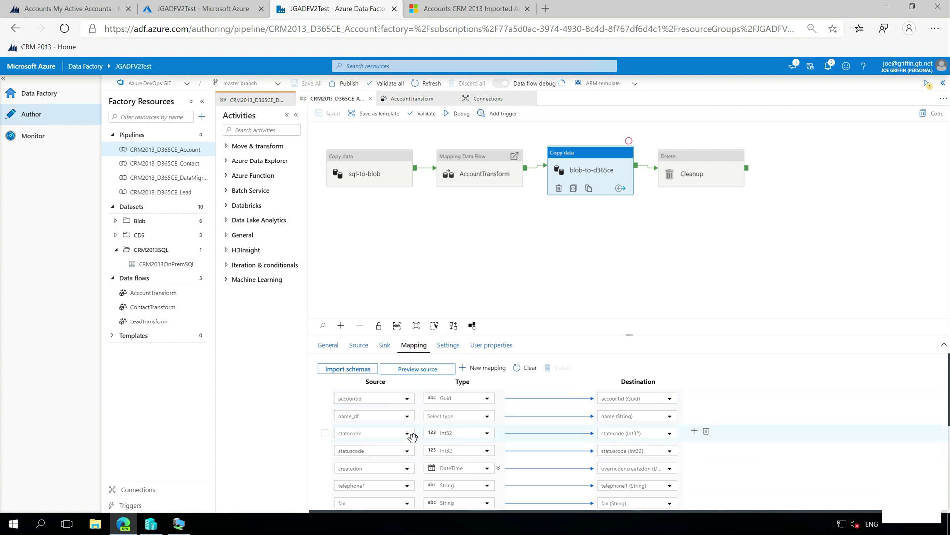
pyautogui.scroll(-2, 412, 437)
pyautogui.scroll(2, 412, 437)
pyautogui.scroll(-5, 412, 436)
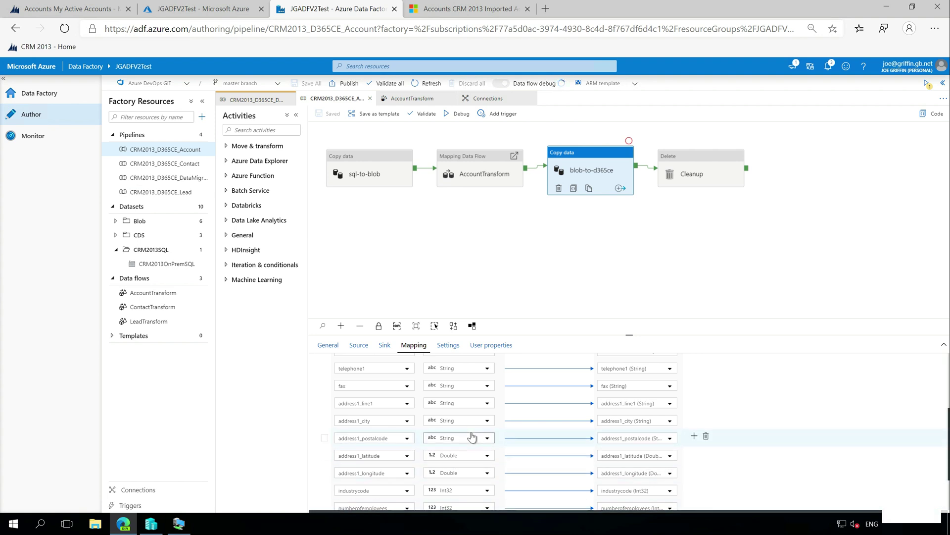
pyautogui.scroll(5, 480, 422)
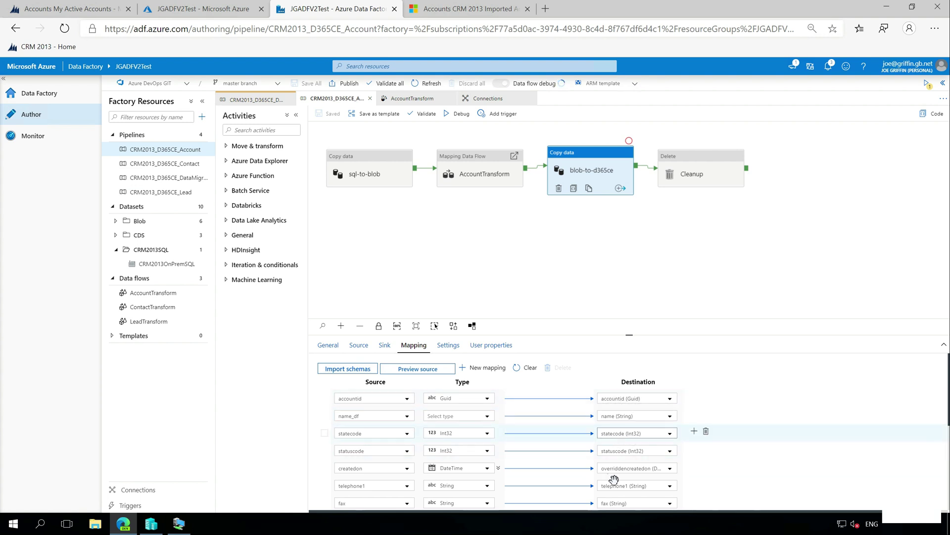
pyautogui.scroll(-3, 628, 446)
pyautogui.scroll(4, 619, 470)
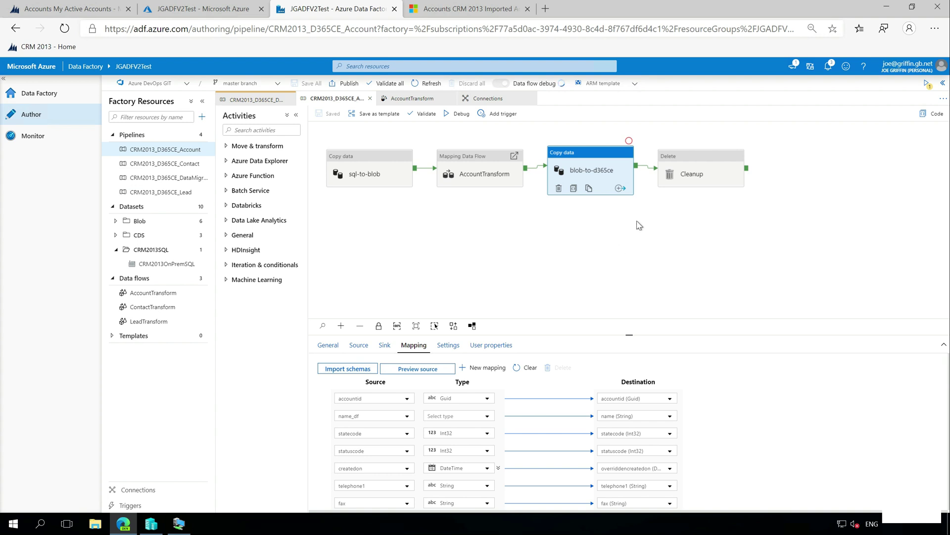
# Review the general and source settings of the Cleanup delete activity in the account pipeline, and deselect it.
pyautogui.click(693, 167)
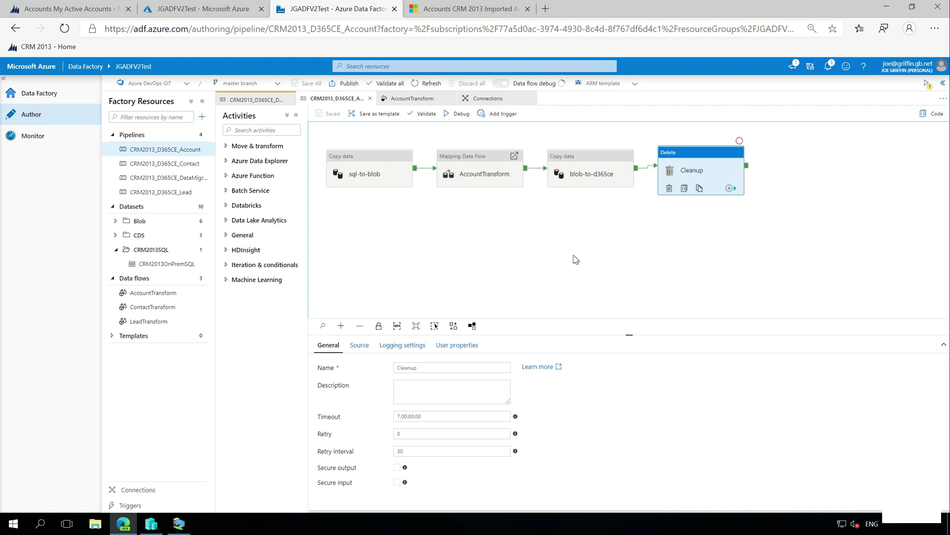
pyautogui.click(359, 345)
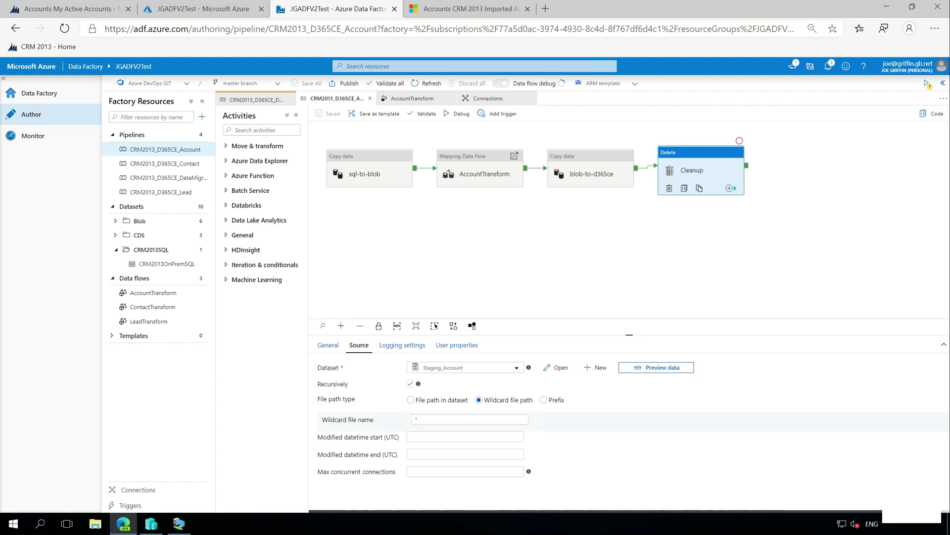
pyautogui.click(439, 253)
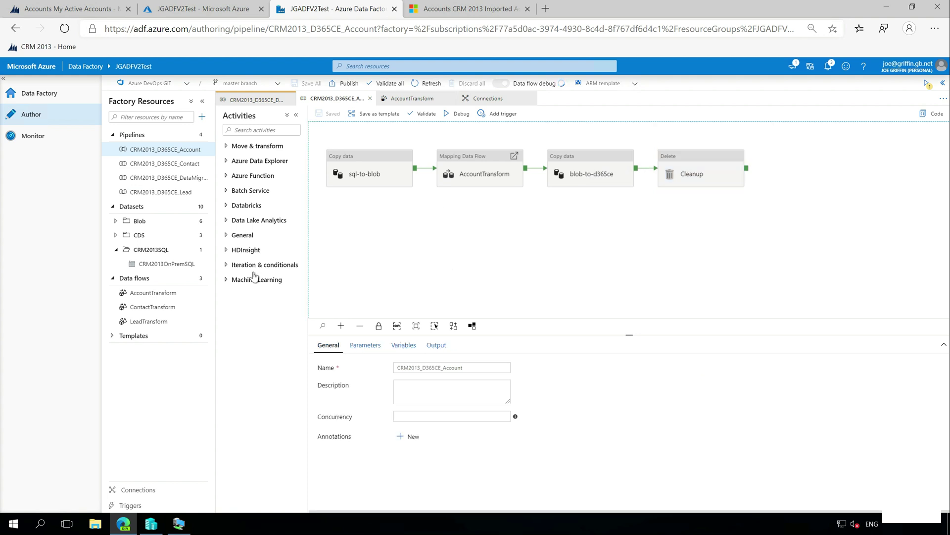
# Open the CRM2013_D365CE_Contact pipeline and examine the AppendNewContactPreferenceFields derived columns in the ContactTransform data flow.
pyautogui.click(172, 168)
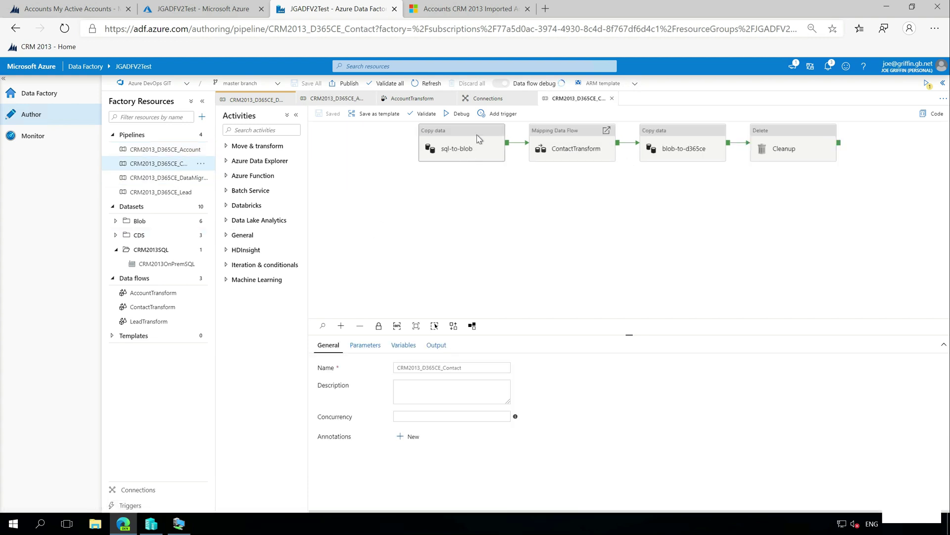
pyautogui.click(289, 101)
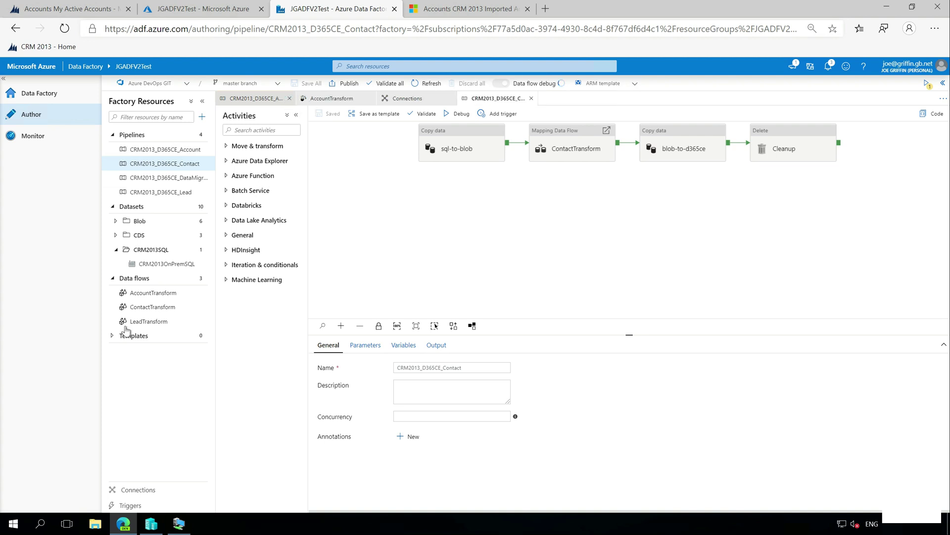
pyautogui.click(158, 308)
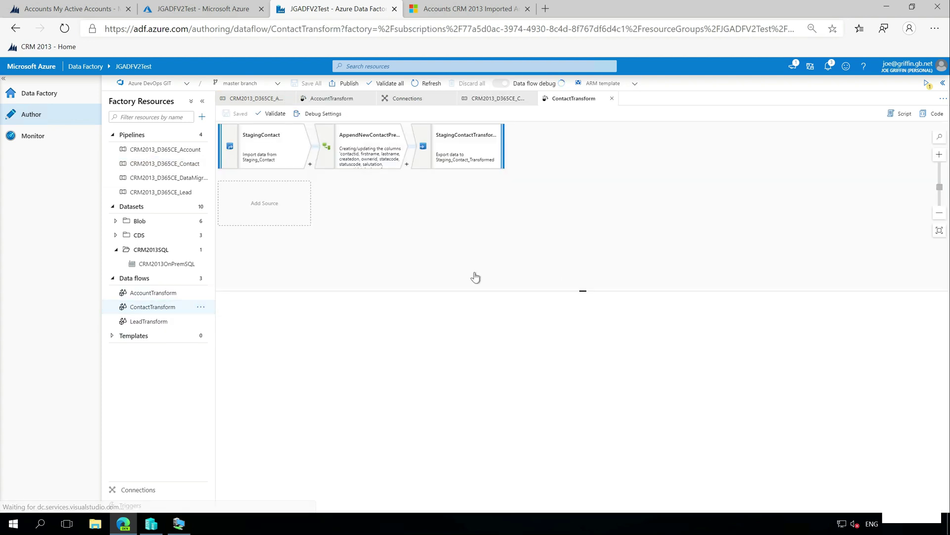
pyautogui.click(355, 156)
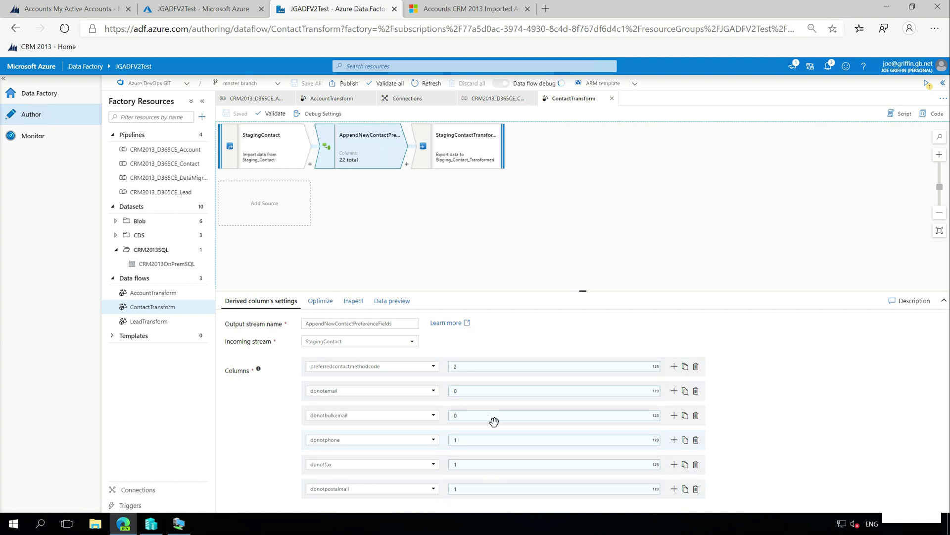
# Open the LeadTransform data flow and review the FilterActiveLeadsOnly filter and the StagingLeadTransformed sink settings.
pyautogui.click(153, 321)
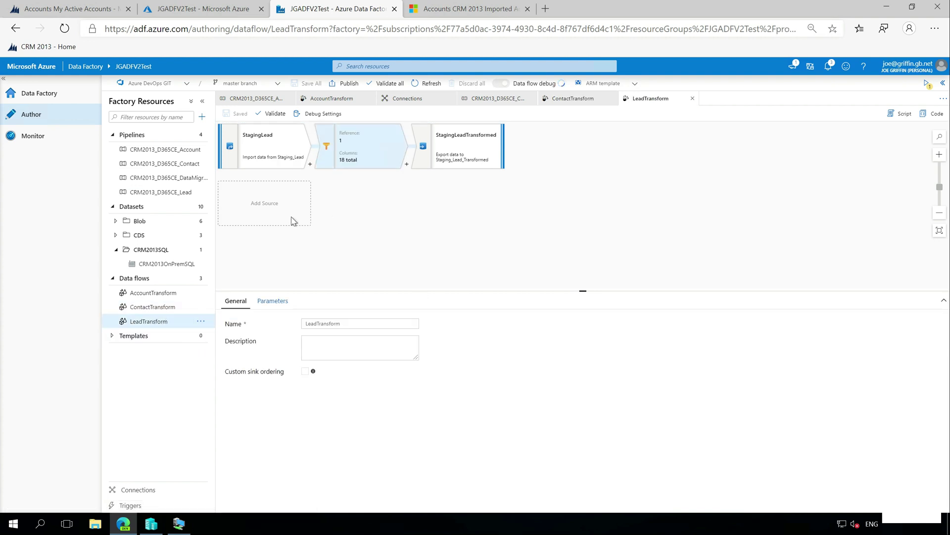
pyautogui.click(360, 145)
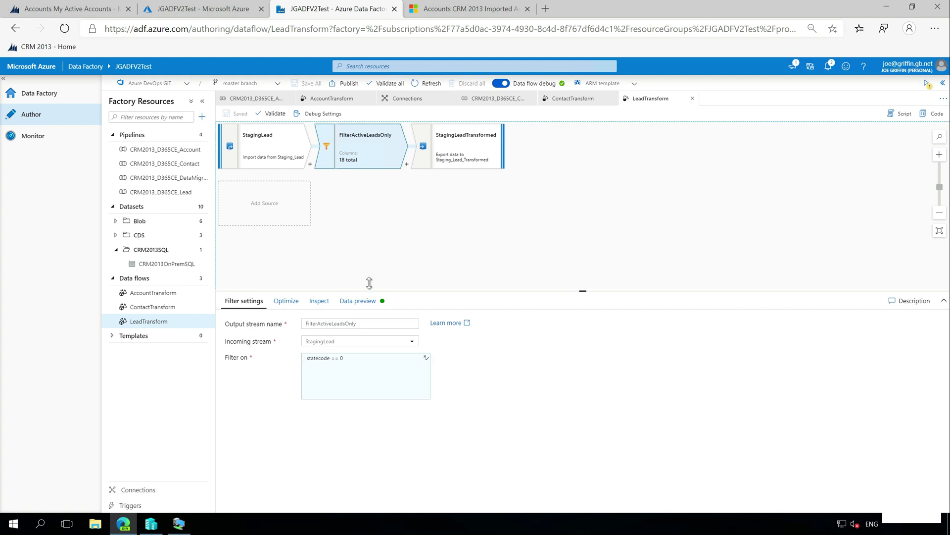
pyautogui.click(421, 220)
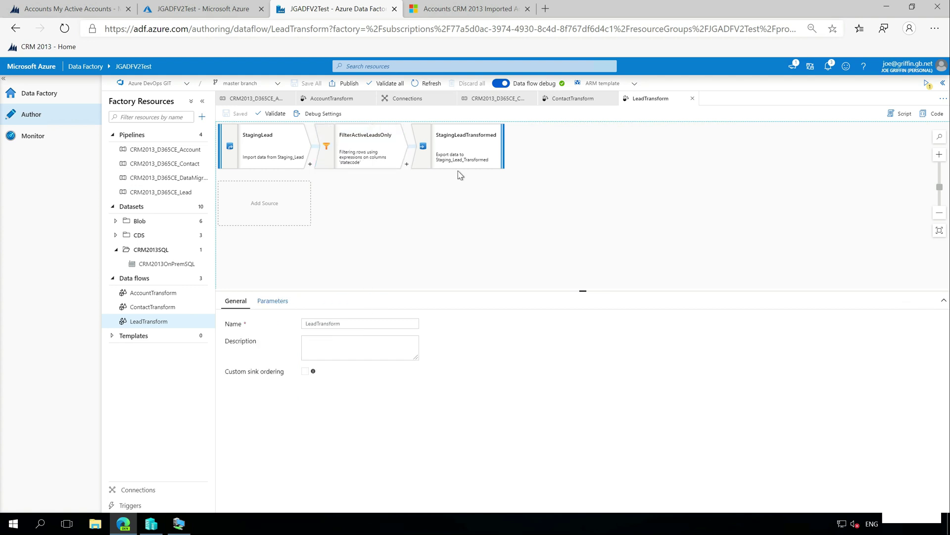
pyautogui.click(357, 150)
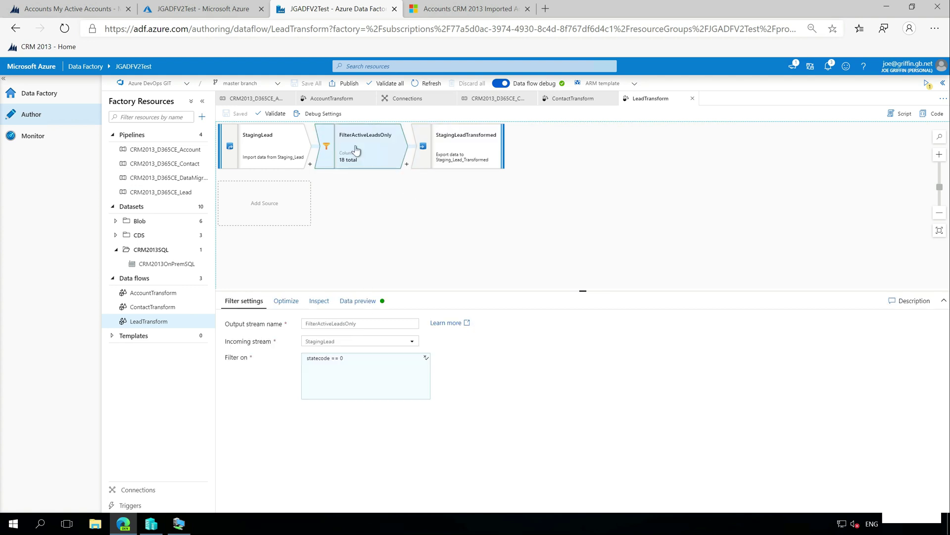
pyautogui.click(475, 142)
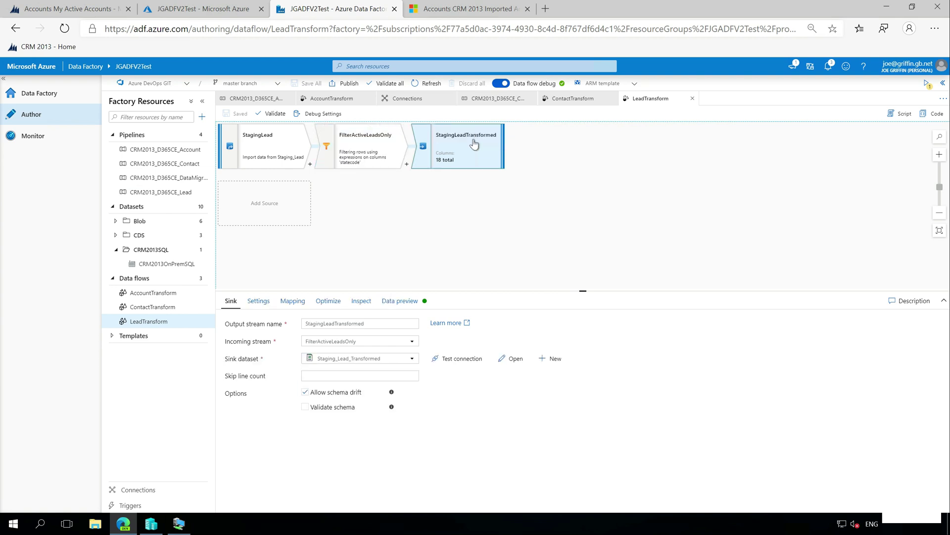
pyautogui.click(382, 160)
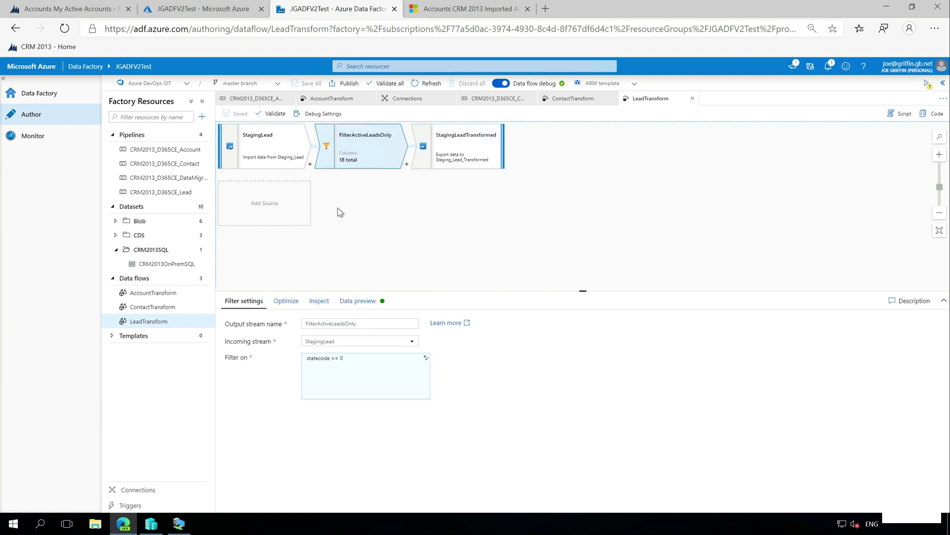
# Switch to the CRM2013_D365CE_Contact pipeline and close the open AccountTransform data flow and Connections page.
pyautogui.click(262, 99)
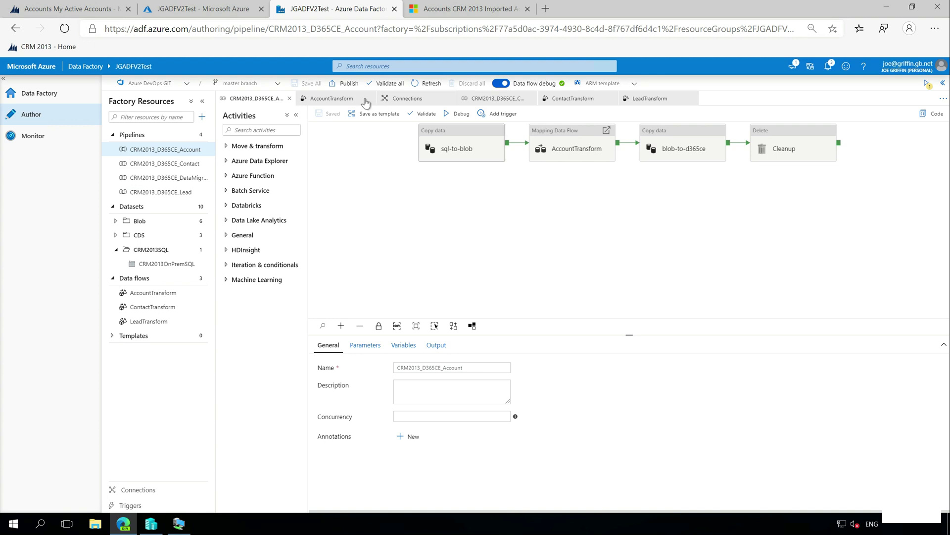
pyautogui.click(489, 100)
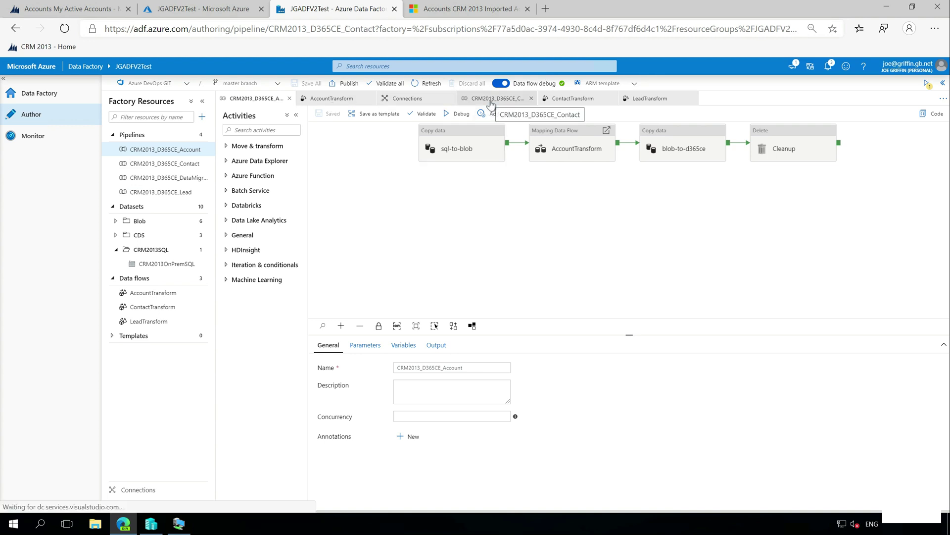
pyautogui.click(370, 99)
pyautogui.click(370, 99)
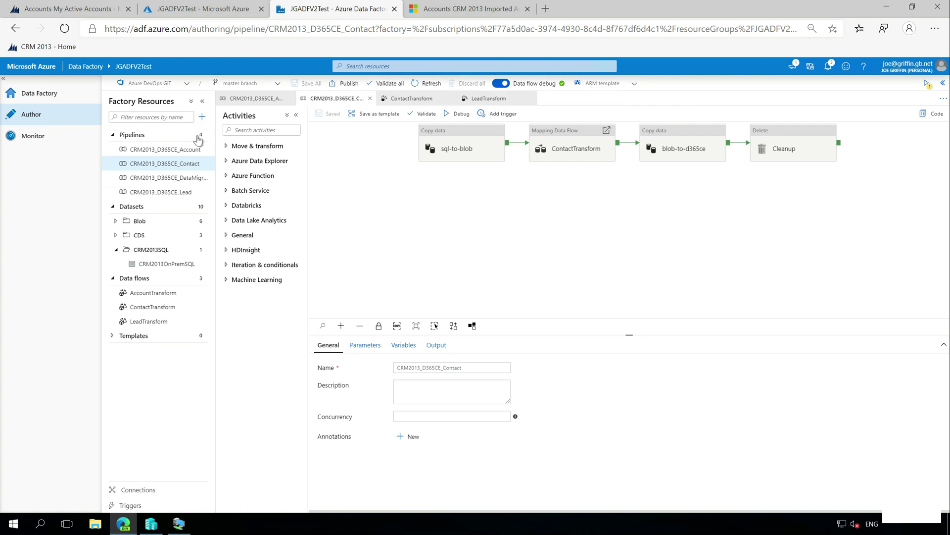
# Open the CRM2013_D365CE_DataMigration pipeline and look through the available activities in every category, from Move & transform to Machine Learning.
pyautogui.click(157, 181)
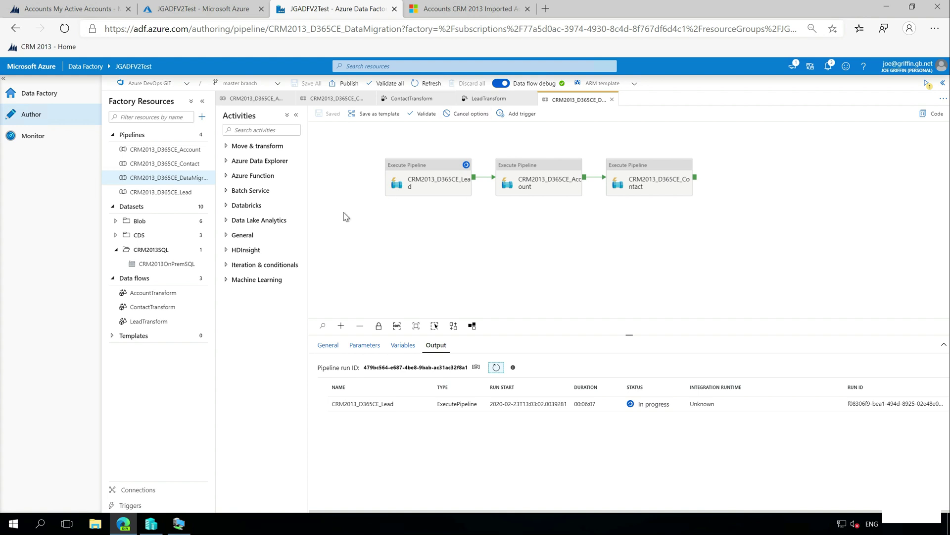
pyautogui.click(228, 147)
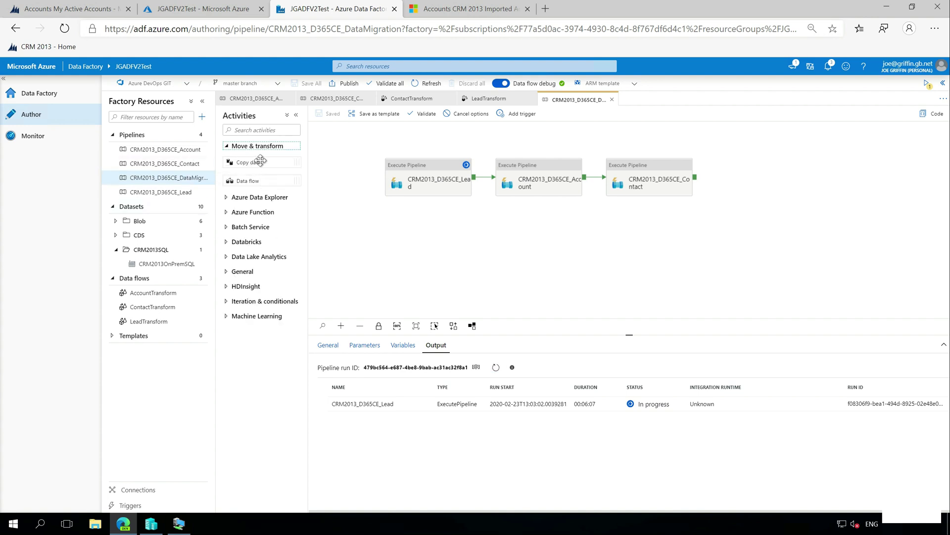
pyautogui.click(226, 198)
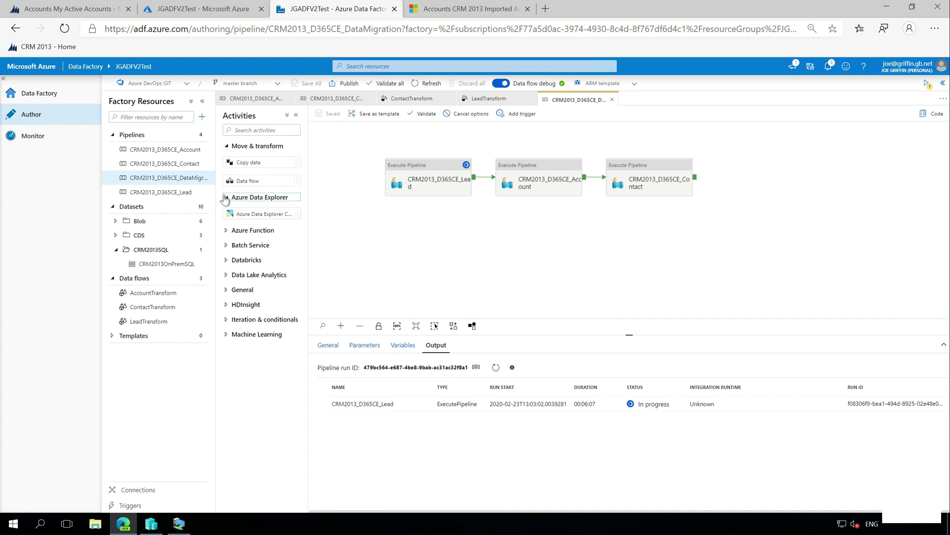
pyautogui.click(235, 231)
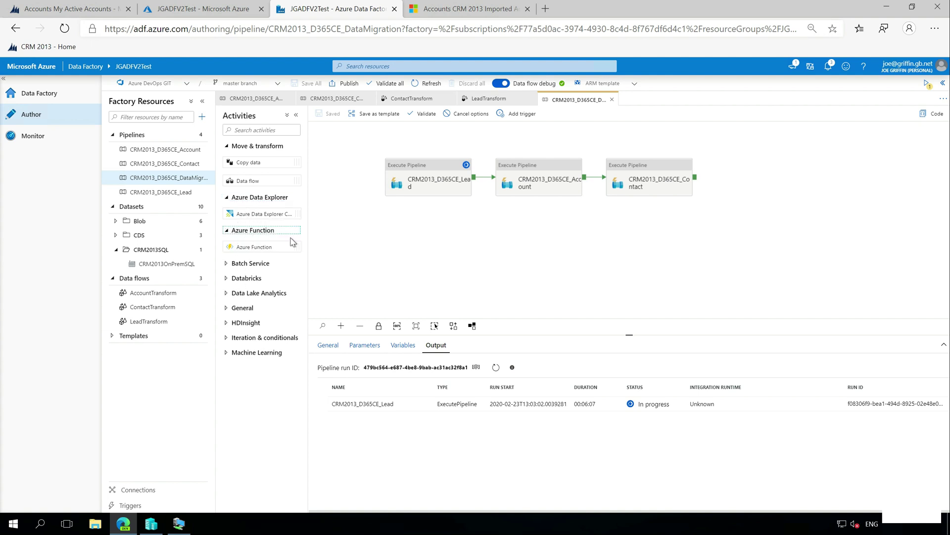
pyautogui.click(239, 264)
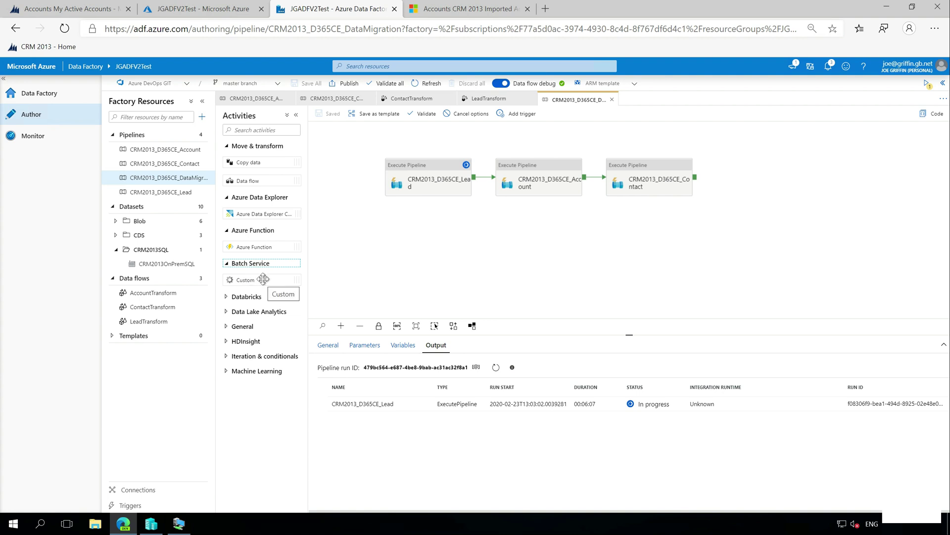
pyautogui.click(247, 296)
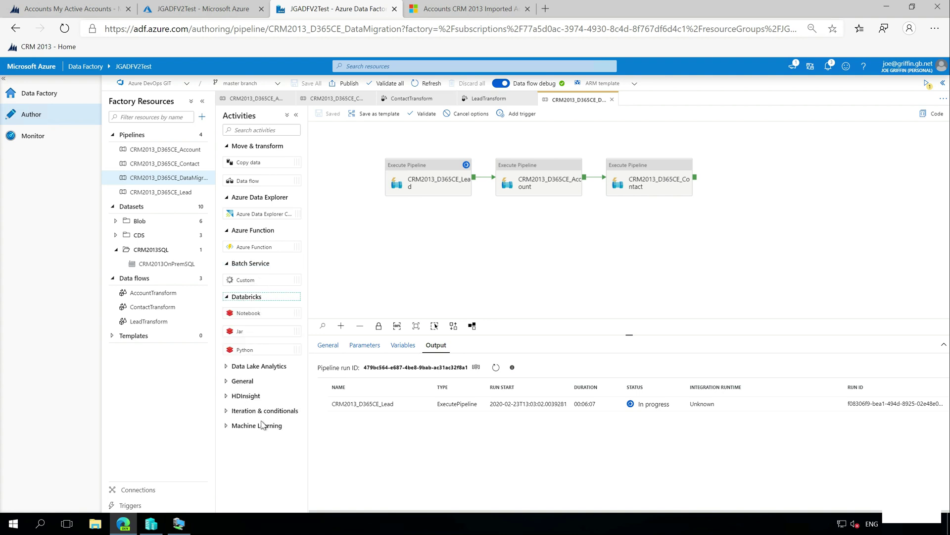
pyautogui.click(233, 367)
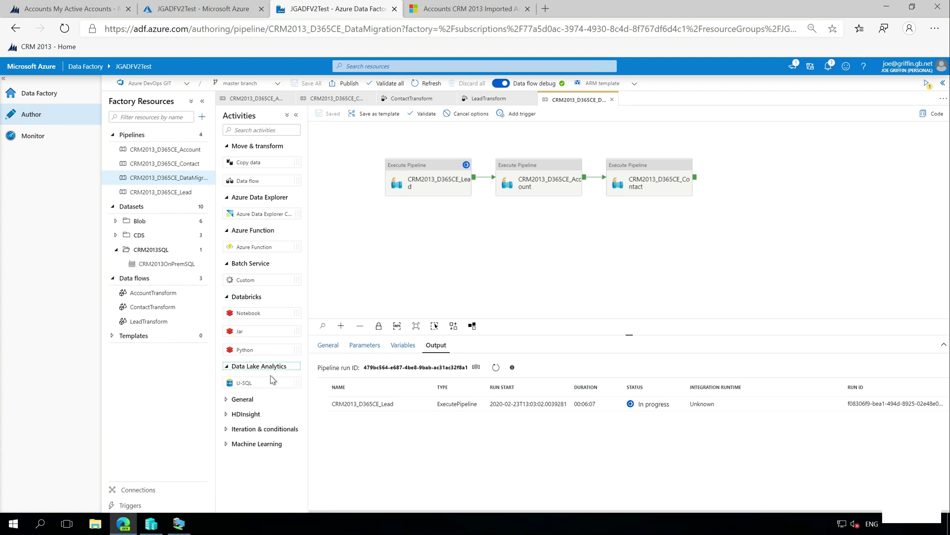
pyautogui.click(242, 399)
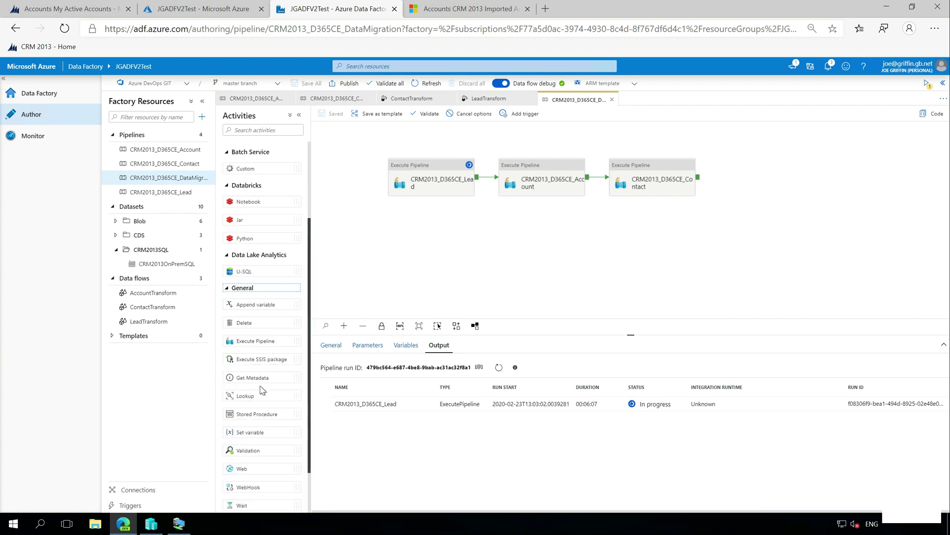
pyautogui.scroll(-1, 262, 391)
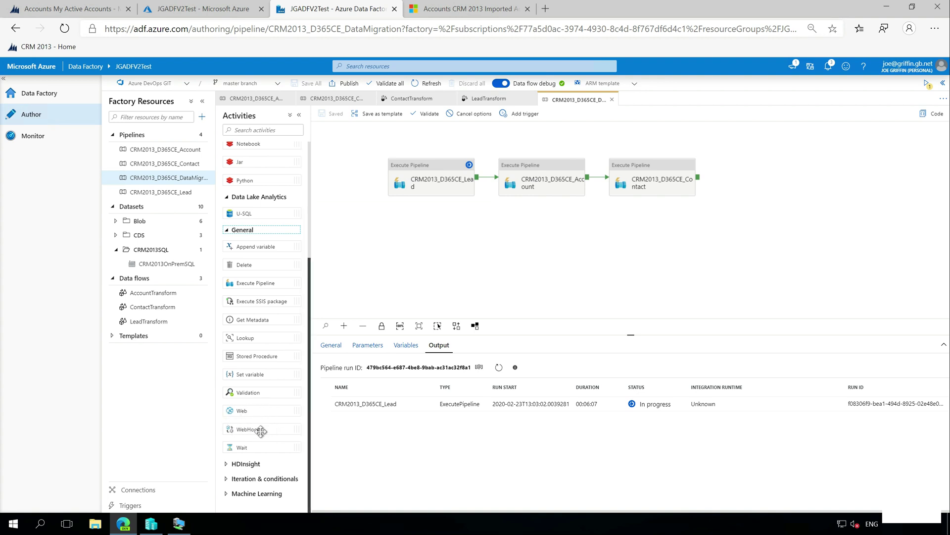
pyautogui.click(241, 463)
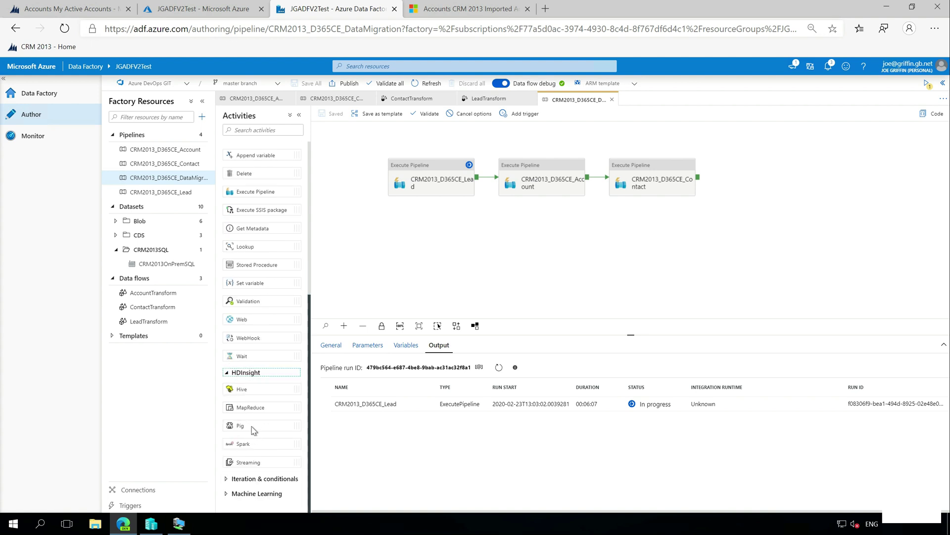
pyautogui.click(249, 479)
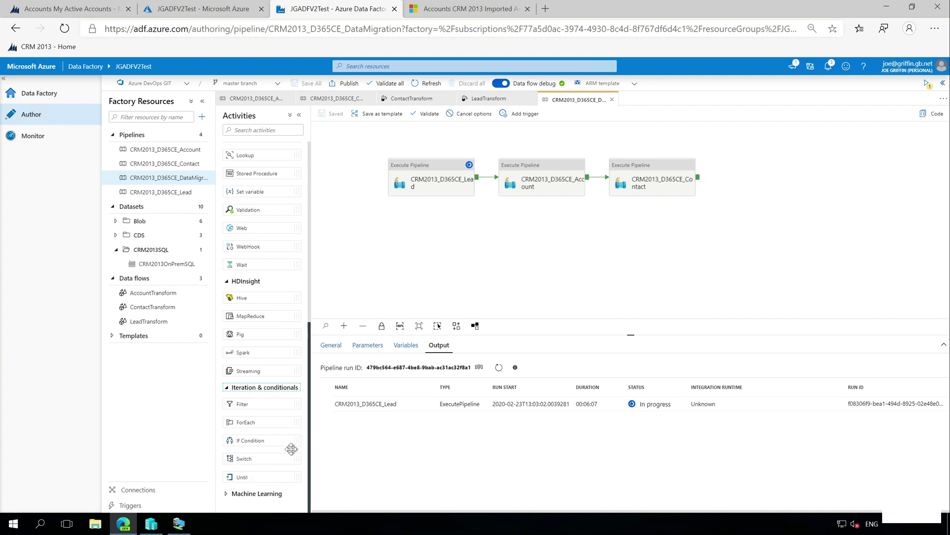
pyautogui.click(240, 494)
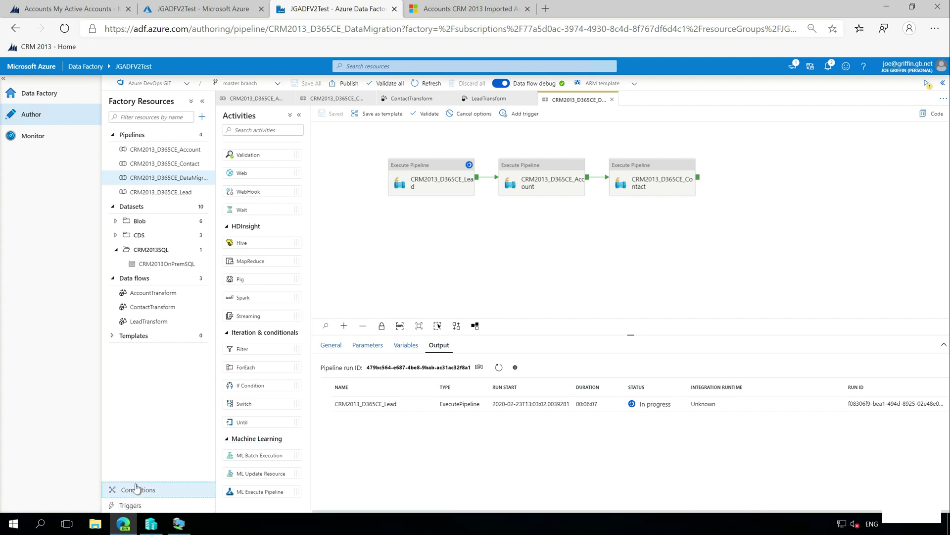
# Open the Connections page, start a new linked service and look through the available data store connectors, including the Dynamics ones.
pyautogui.click(135, 489)
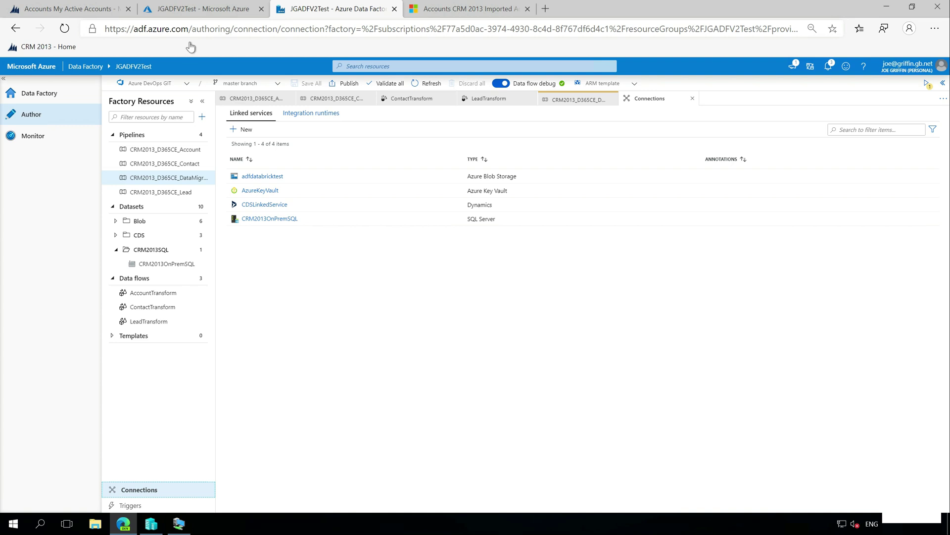
pyautogui.click(242, 130)
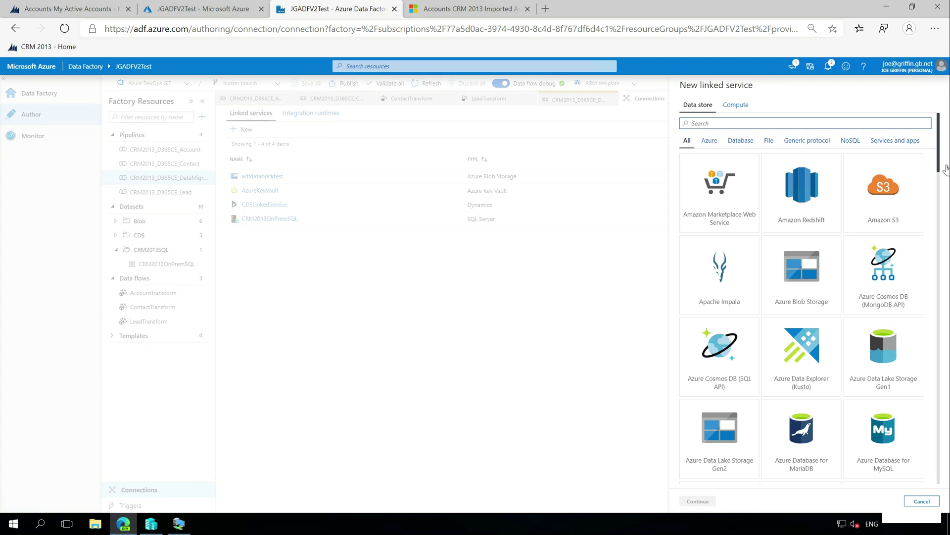
pyautogui.moveTo(937, 131)
pyautogui.mouseDown()
pyautogui.moveTo(939, 158)
pyautogui.moveTo(944, 114)
pyautogui.mouseUp()
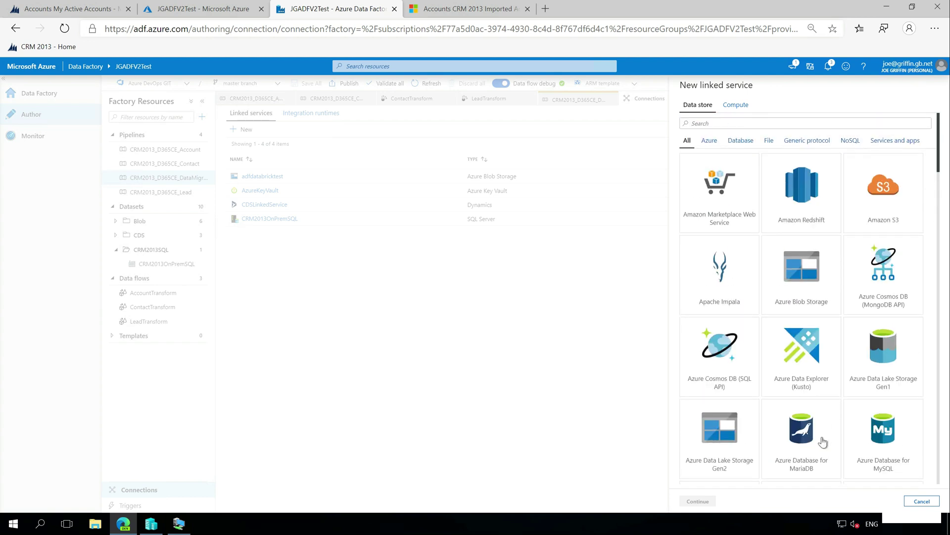
pyautogui.scroll(-2, 867, 369)
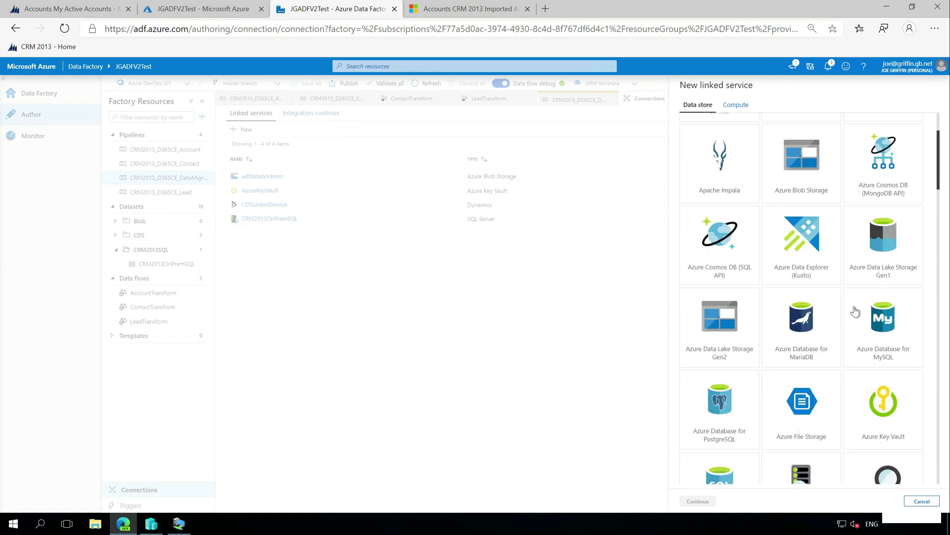
pyautogui.scroll(-1, 717, 312)
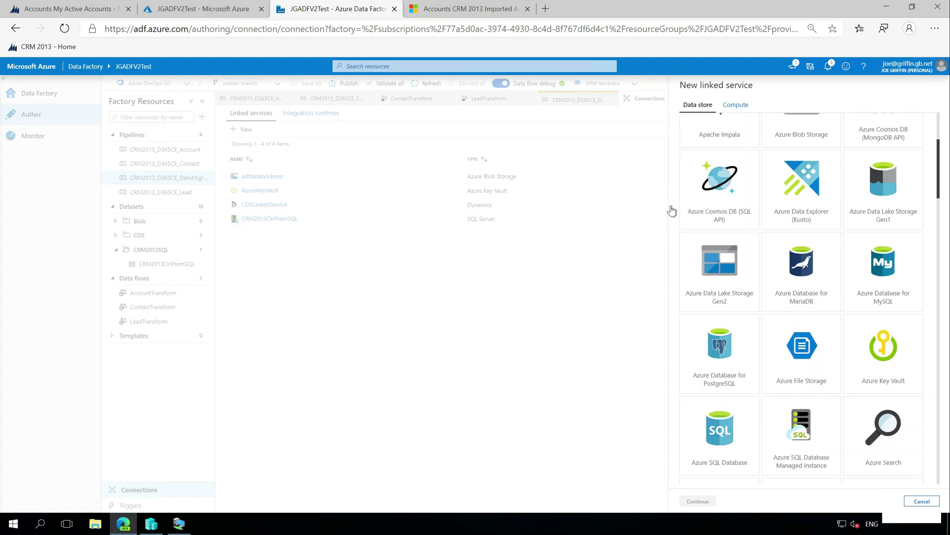
pyautogui.scroll(3, 750, 257)
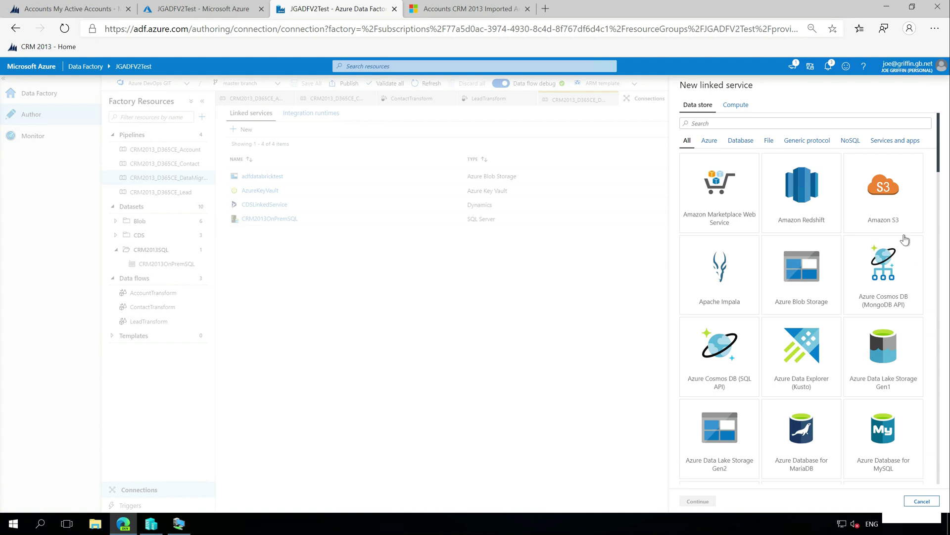
pyautogui.scroll(-10, 820, 196)
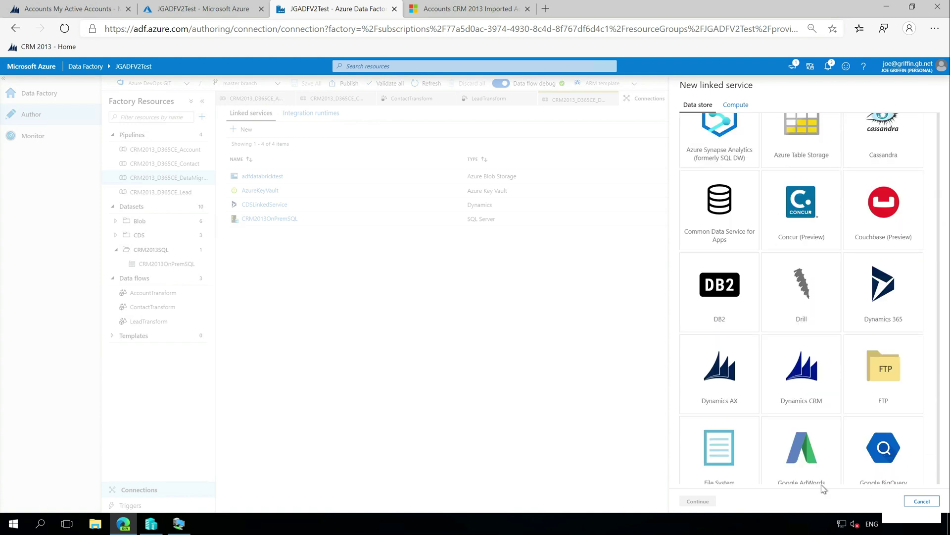
pyautogui.scroll(-3, 817, 219)
pyautogui.scroll(2, 797, 226)
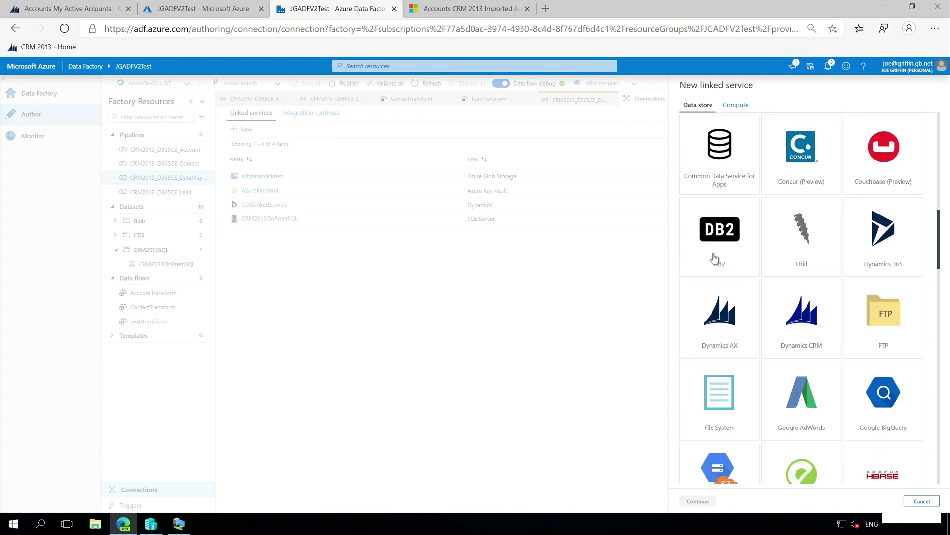
pyautogui.scroll(1, 878, 297)
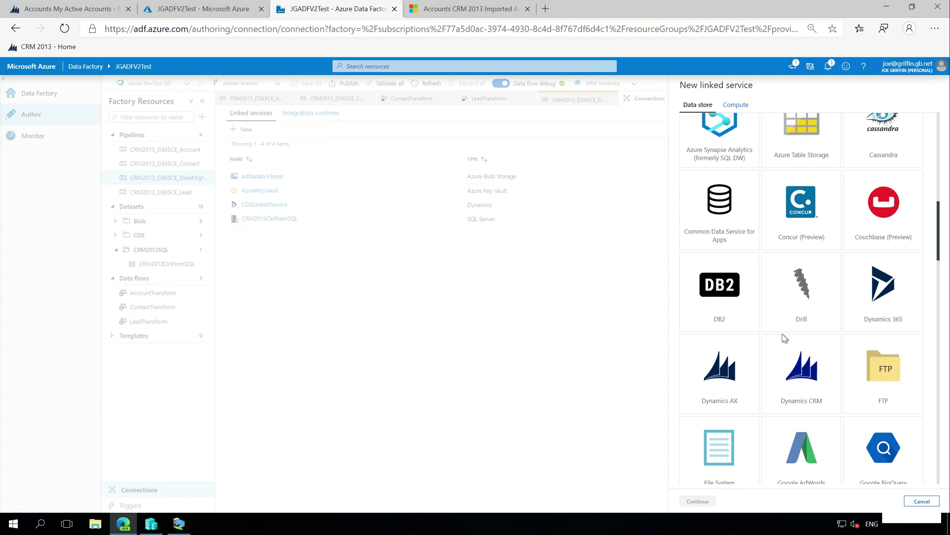
# Check the deployment types for a Common Data Service for Apps linked service without creating it, and review the existing CDSLinkedService settings.
pyautogui.click(736, 219)
pyautogui.click(699, 501)
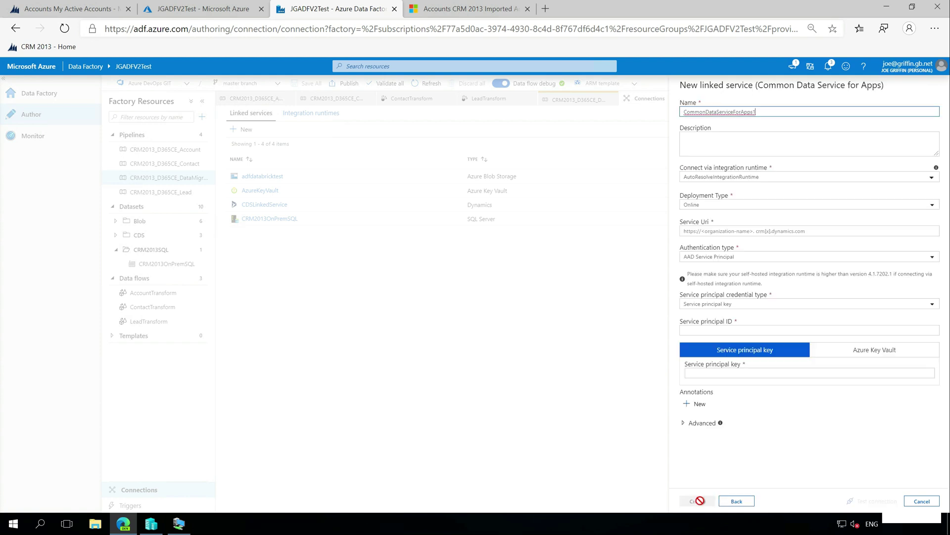
pyautogui.click(736, 205)
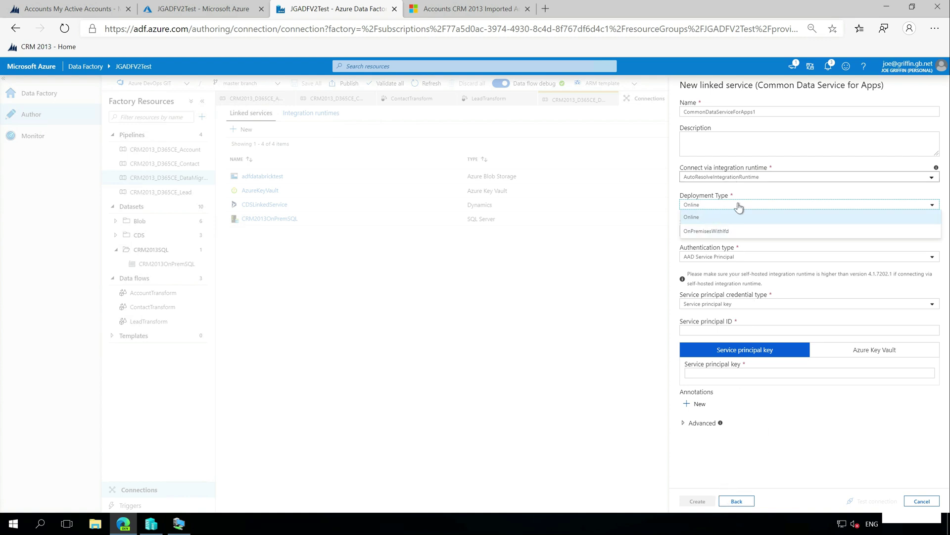
pyautogui.click(737, 501)
pyautogui.click(738, 501)
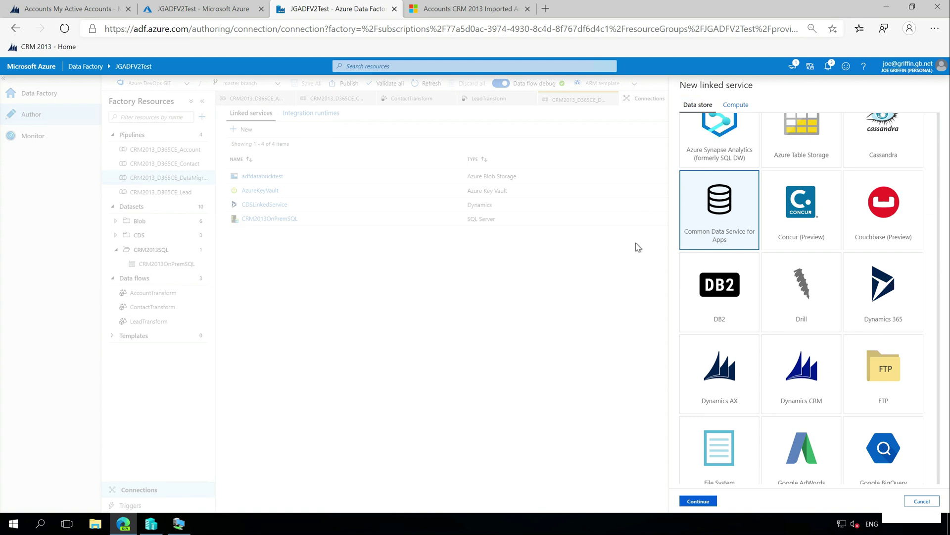
pyautogui.click(913, 501)
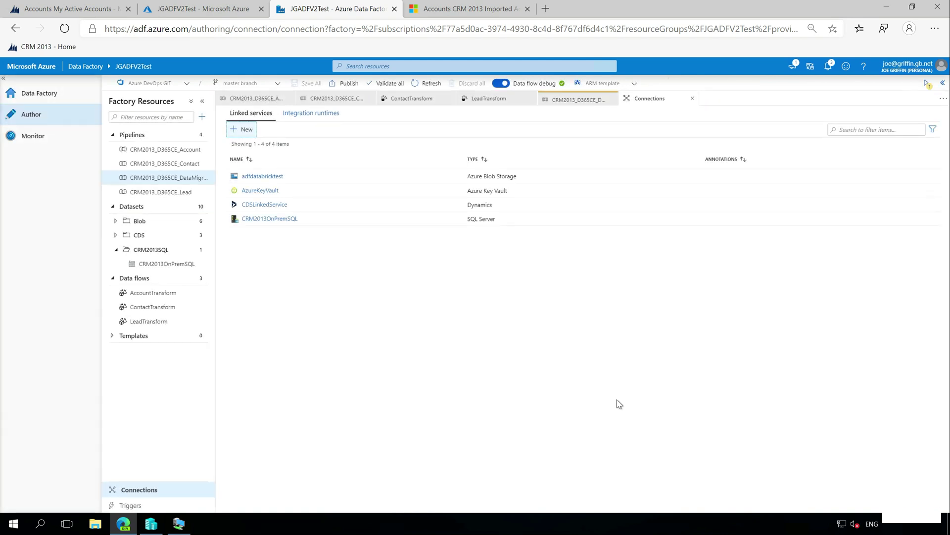
pyautogui.click(264, 208)
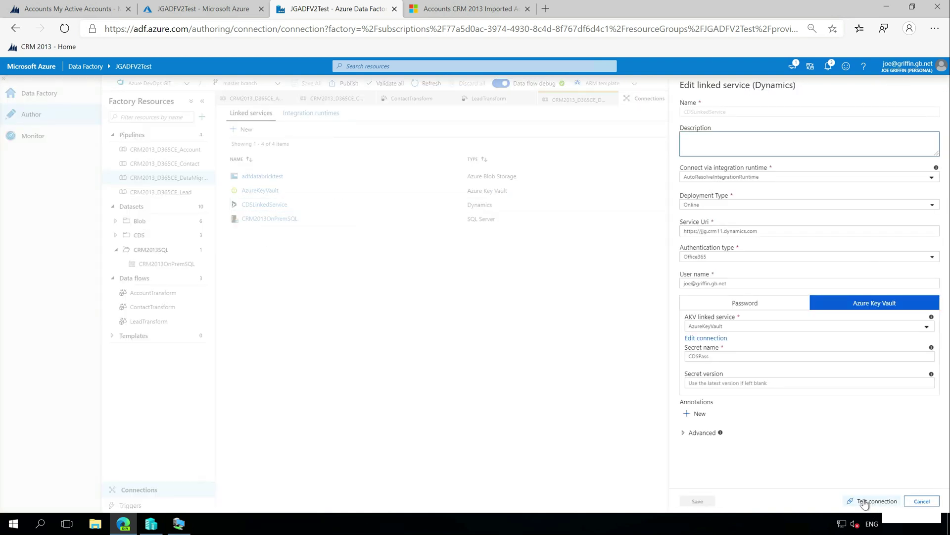
pyautogui.click(921, 501)
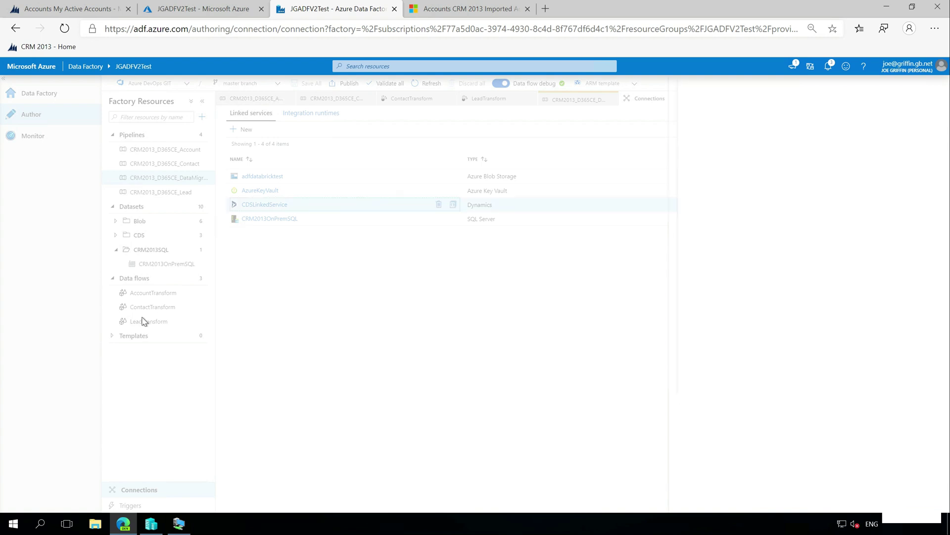
# Create a new dataset based on the Common Data Service for Apps data store.
pyautogui.click(200, 206)
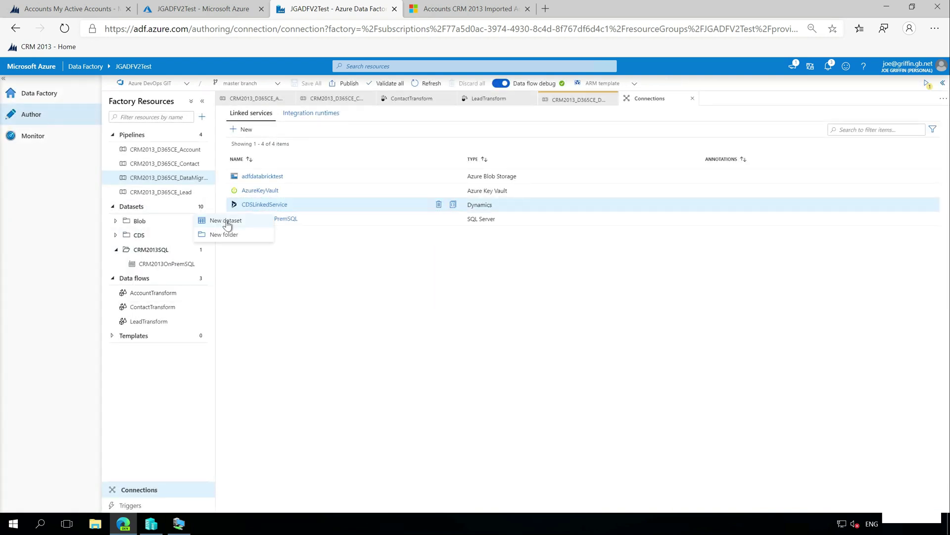
pyautogui.click(227, 222)
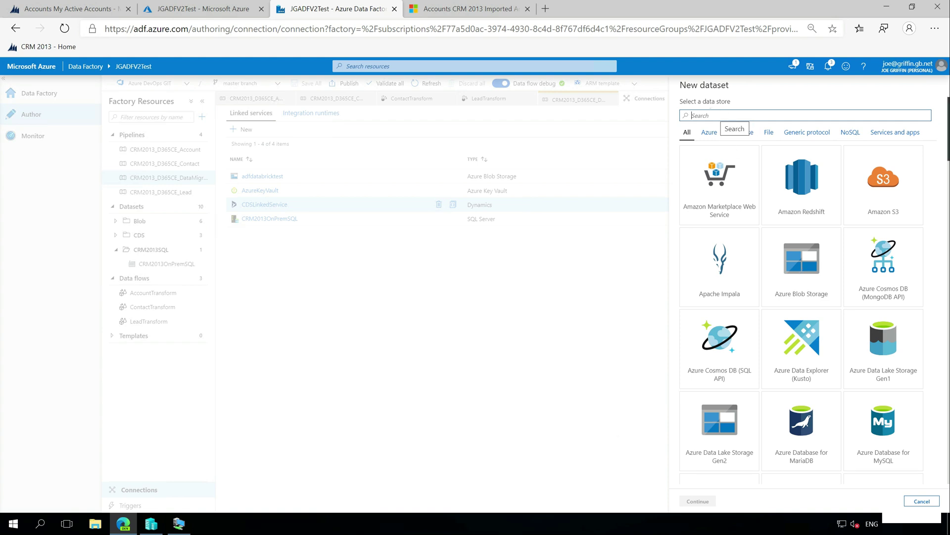
pyautogui.write('Common')
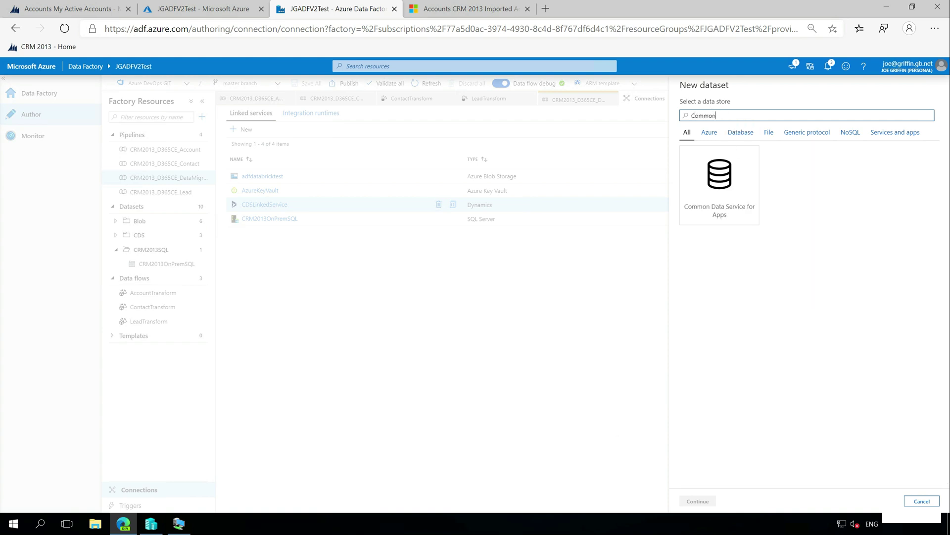
pyautogui.click(725, 184)
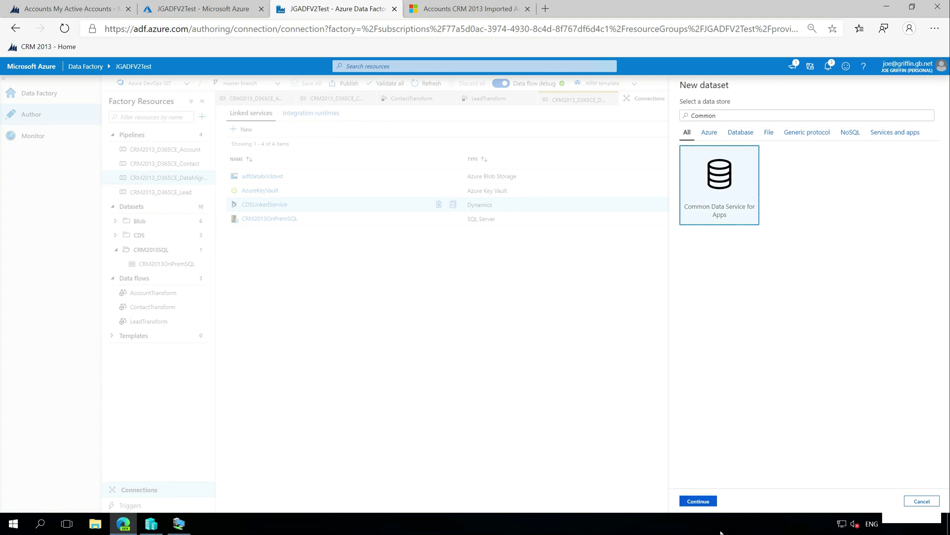
pyautogui.click(698, 501)
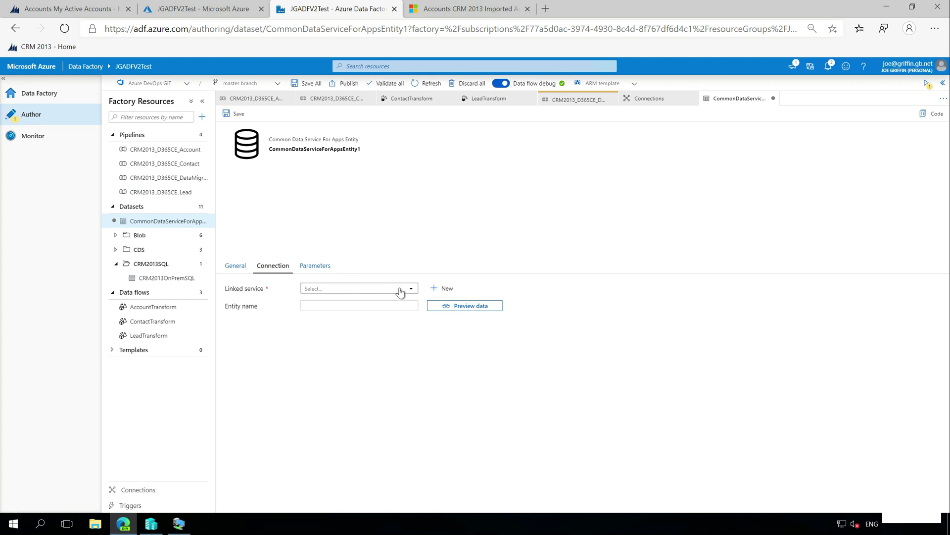
# Try to choose a linked service for the new Common Data Service for Apps dataset and check its General settings.
pyautogui.click(400, 292)
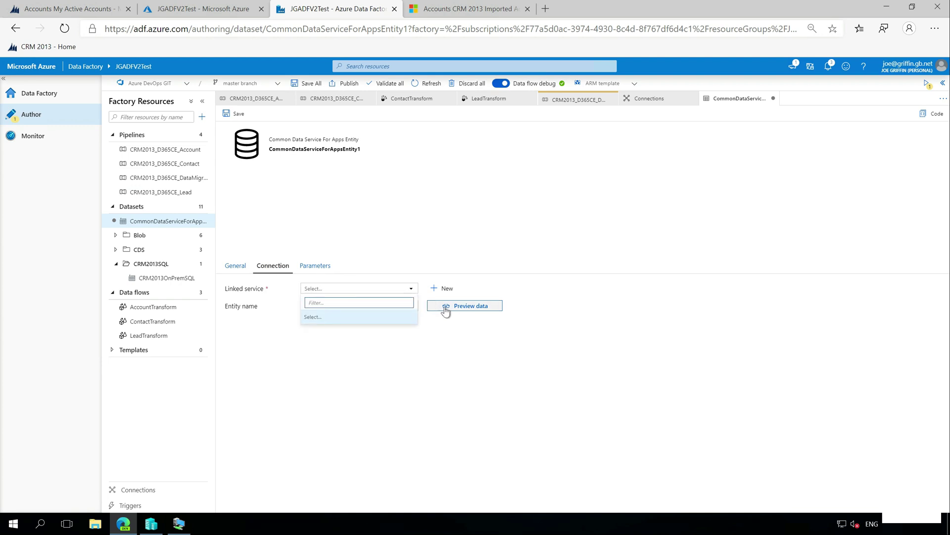
pyautogui.click(360, 293)
pyautogui.click(377, 291)
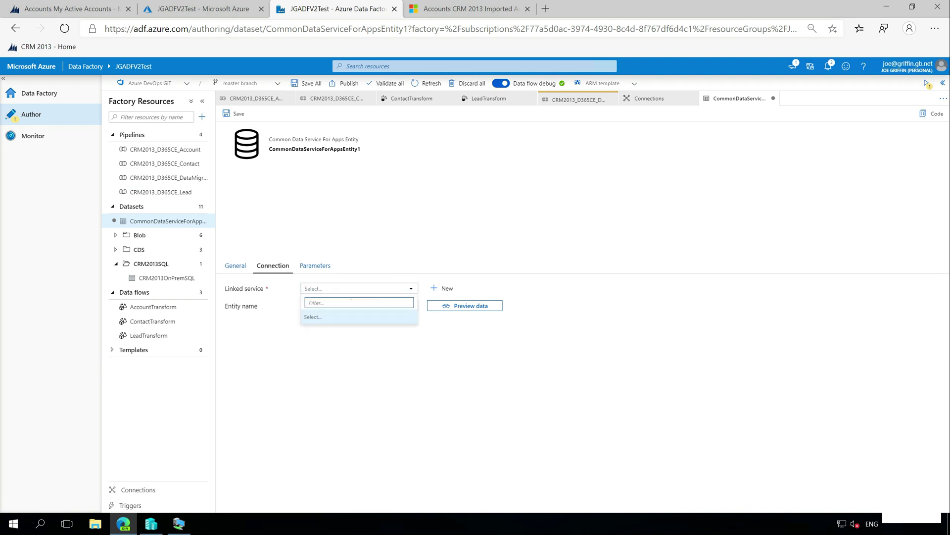
pyautogui.click(364, 291)
pyautogui.click(411, 289)
pyautogui.click(265, 276)
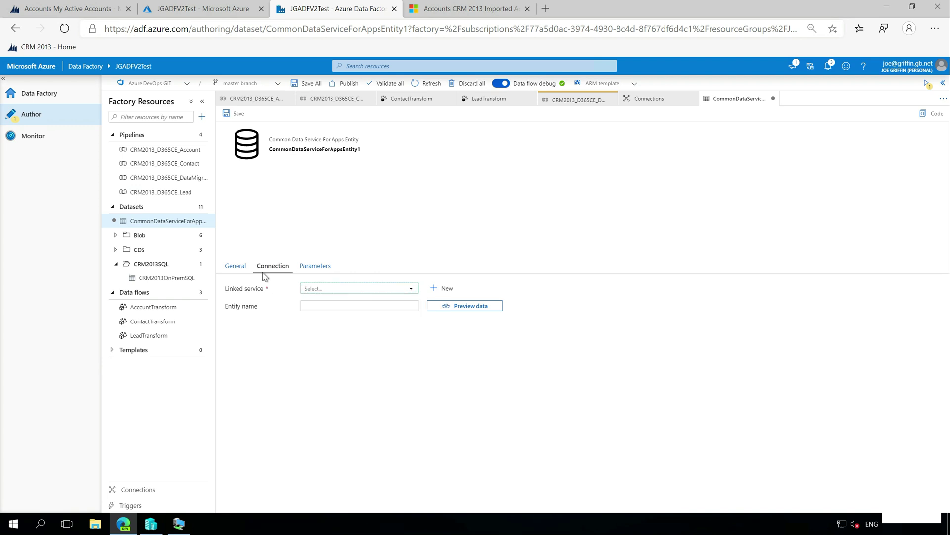
pyautogui.click(235, 265)
pyautogui.click(270, 267)
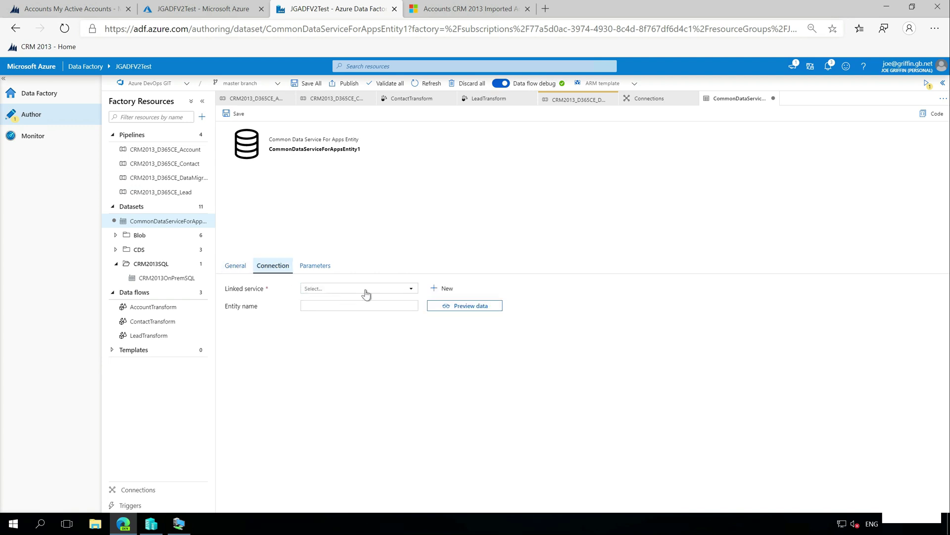
pyautogui.click(388, 289)
pyautogui.click(332, 320)
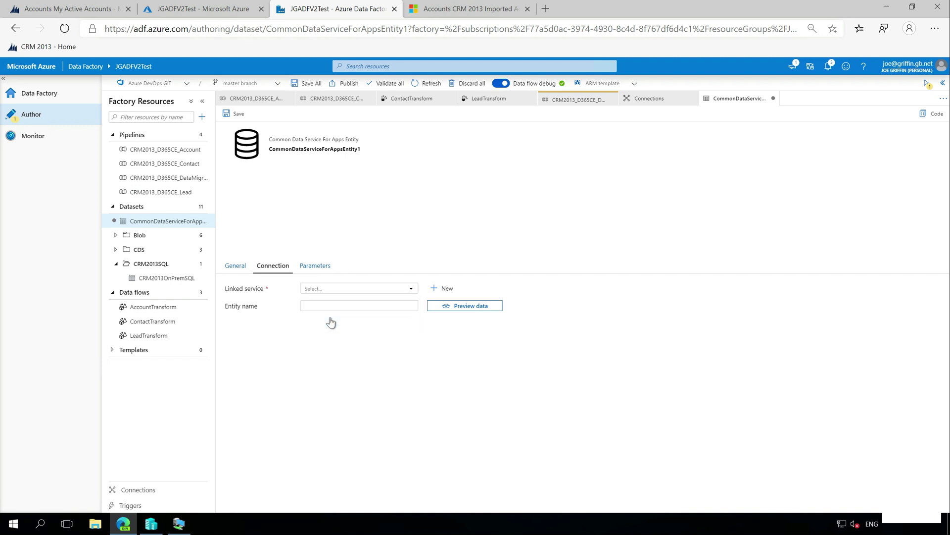
pyautogui.click(233, 267)
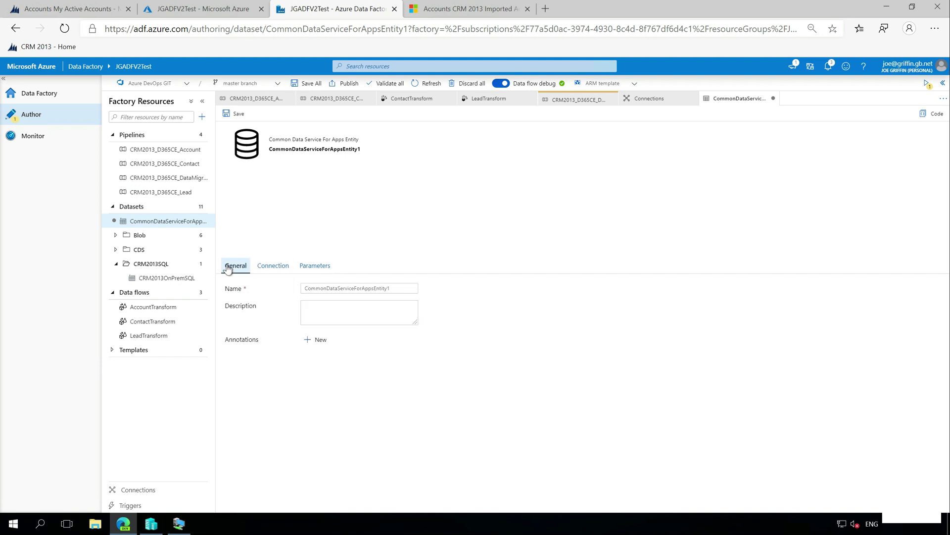
# Open the CDS_Account dataset in the CDS folder and delete the CommonDataServiceForAppsEntity1 dataset.
pyautogui.click(110, 250)
pyautogui.click(147, 265)
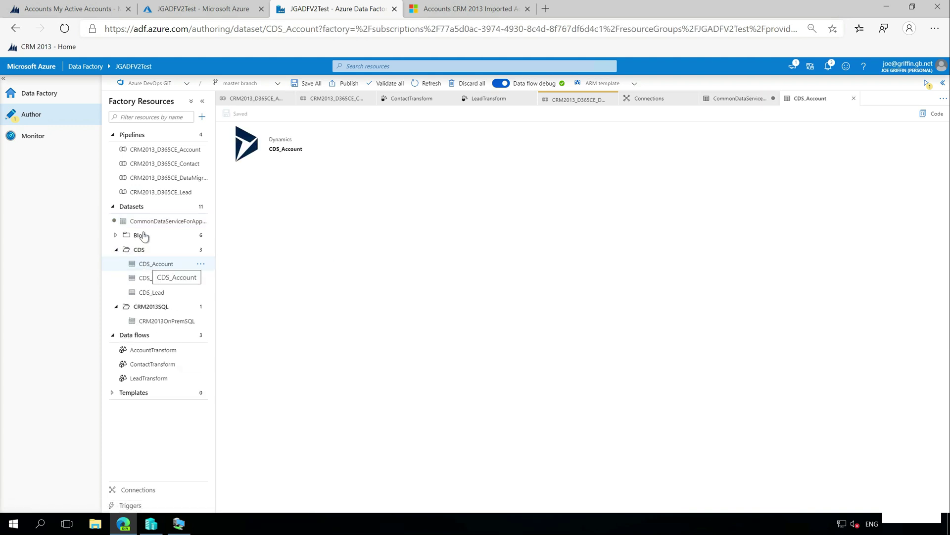
pyautogui.click(145, 221)
pyautogui.click(200, 221)
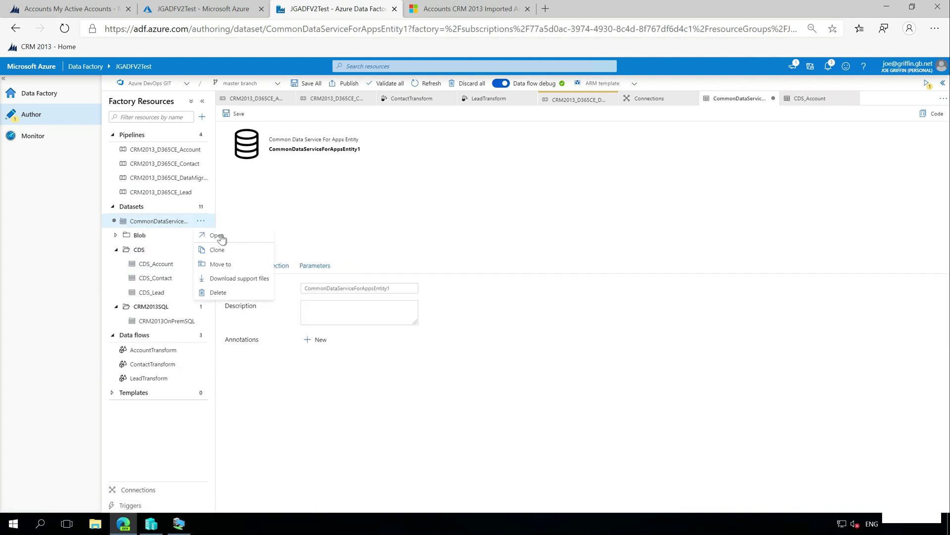
pyautogui.click(220, 292)
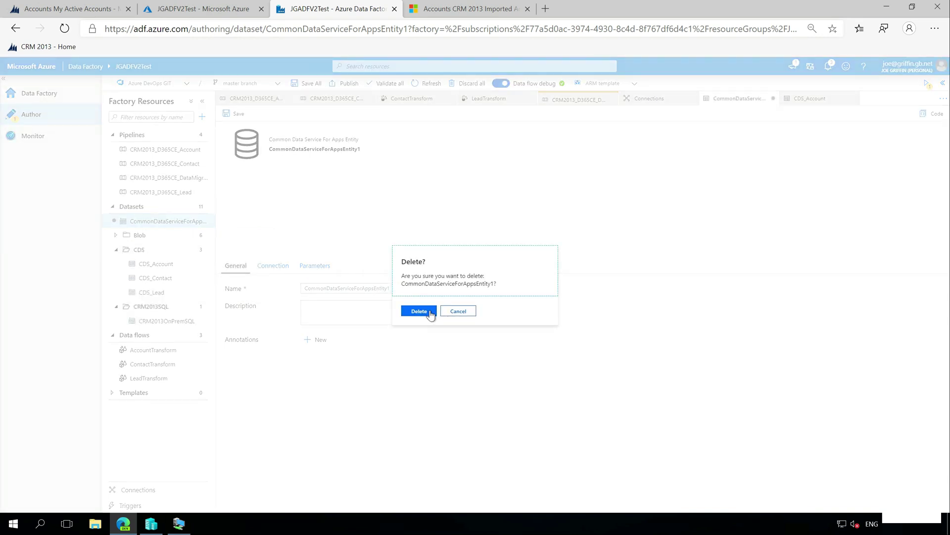
pyautogui.click(419, 312)
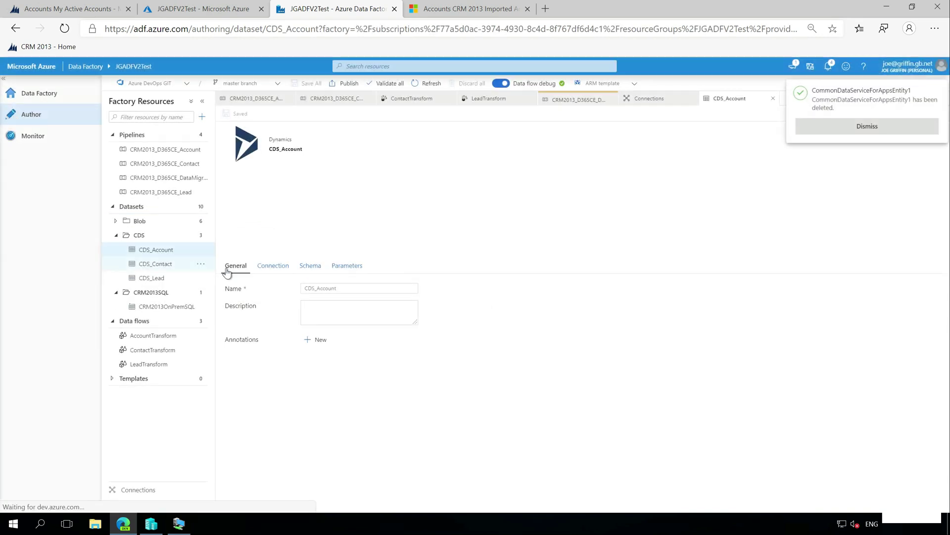
# Create a new dataset based on the Dynamics 365 data store.
pyautogui.click(201, 207)
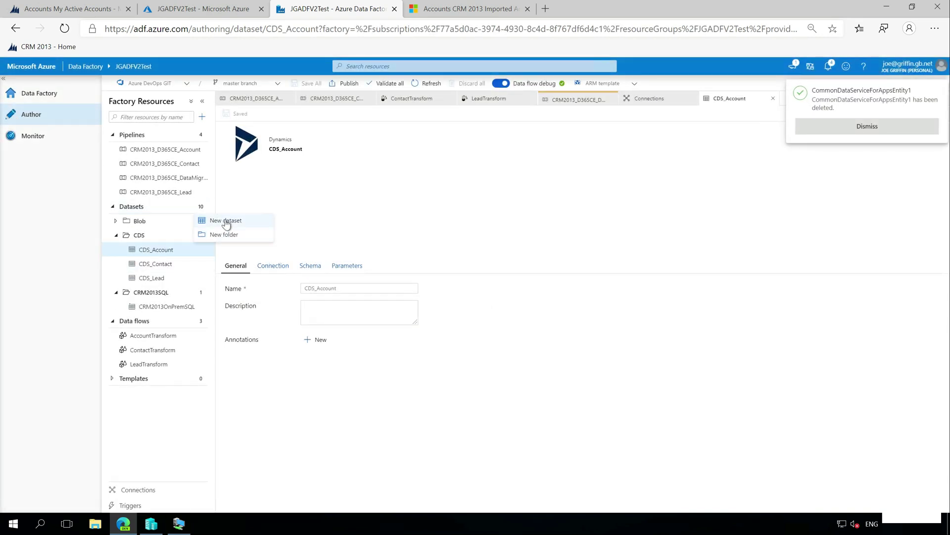
pyautogui.click(226, 222)
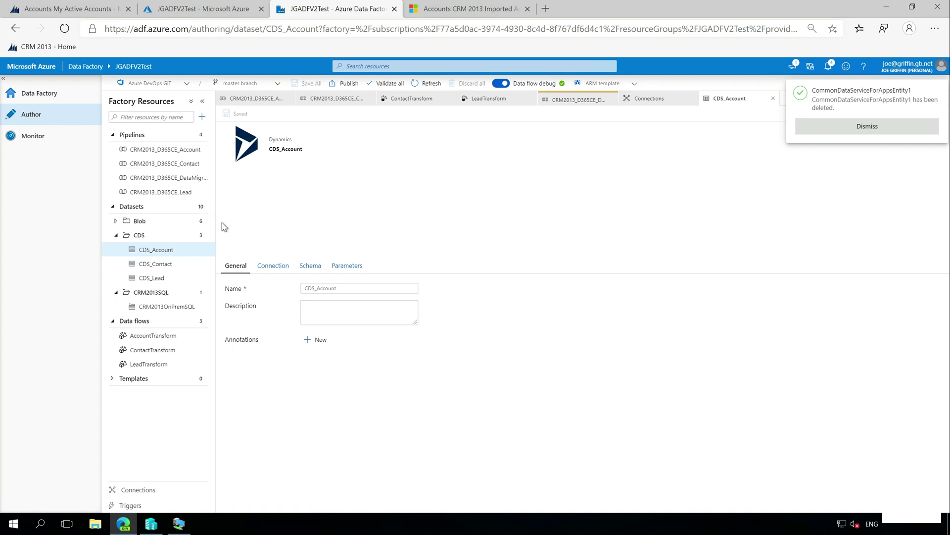
pyautogui.click(859, 126)
pyautogui.click(738, 115)
pyautogui.write('Dyna')
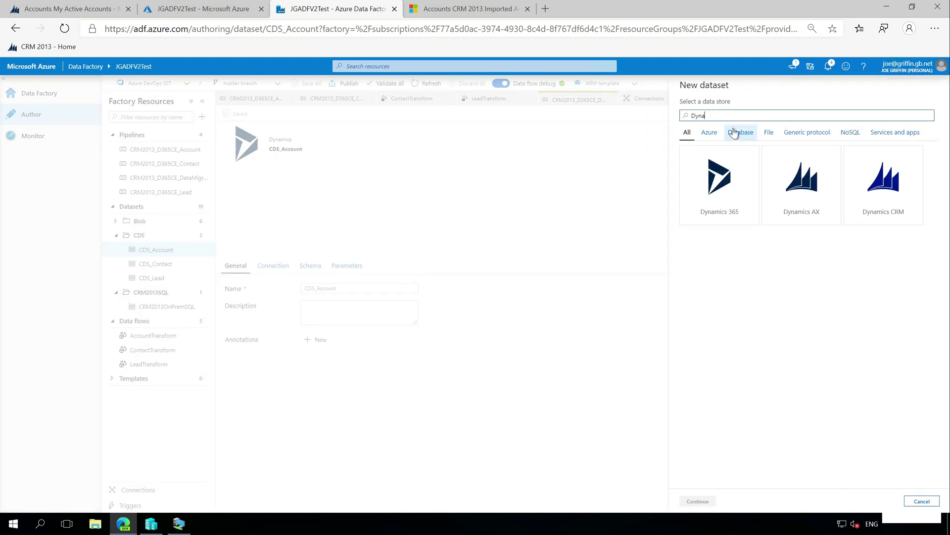
pyautogui.write('mics 365')
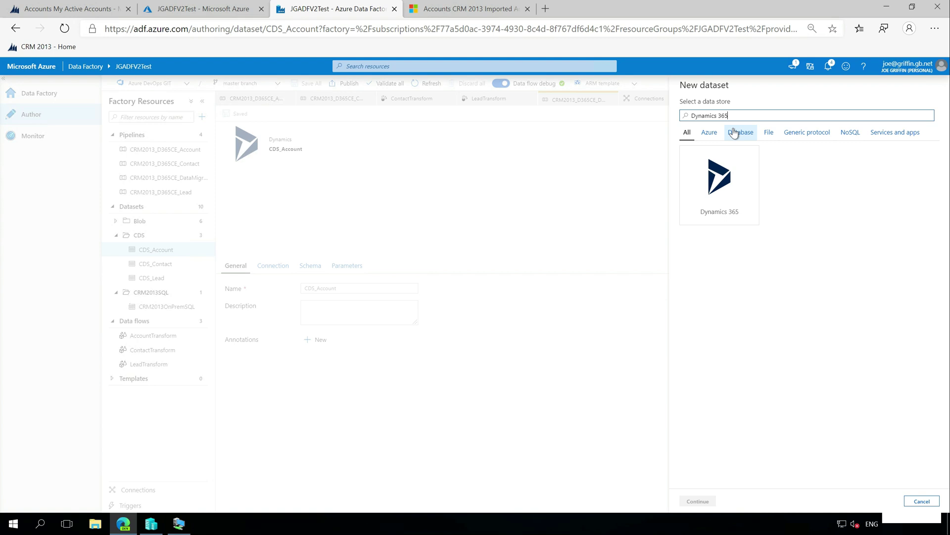
pyautogui.click(739, 193)
pyautogui.click(695, 501)
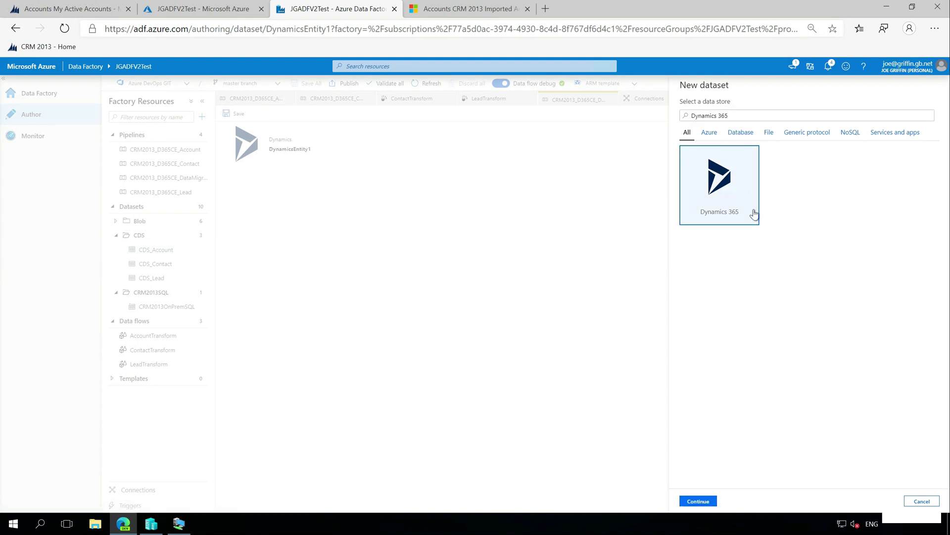
# Set the DynamicsEntity1 dataset's linked service to CDSLinkedService, refresh the entity names and browse the available entities.
pyautogui.click(273, 267)
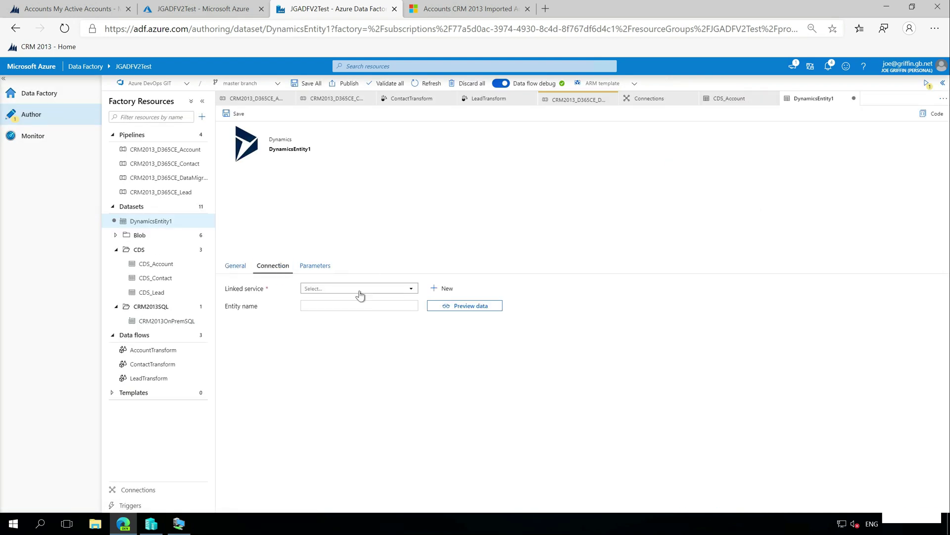
pyautogui.click(361, 289)
pyautogui.click(346, 332)
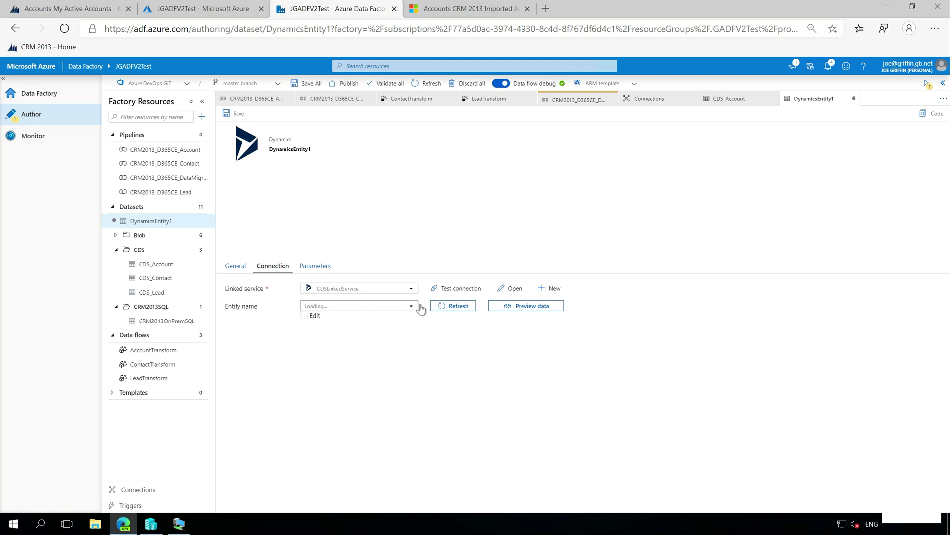
pyautogui.click(451, 307)
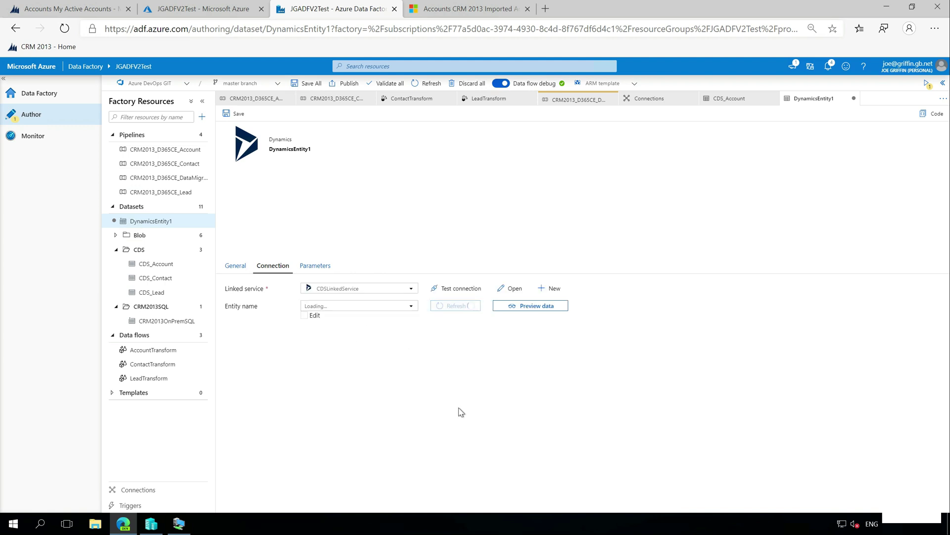
pyautogui.click(414, 309)
pyautogui.scroll(-3, 375, 361)
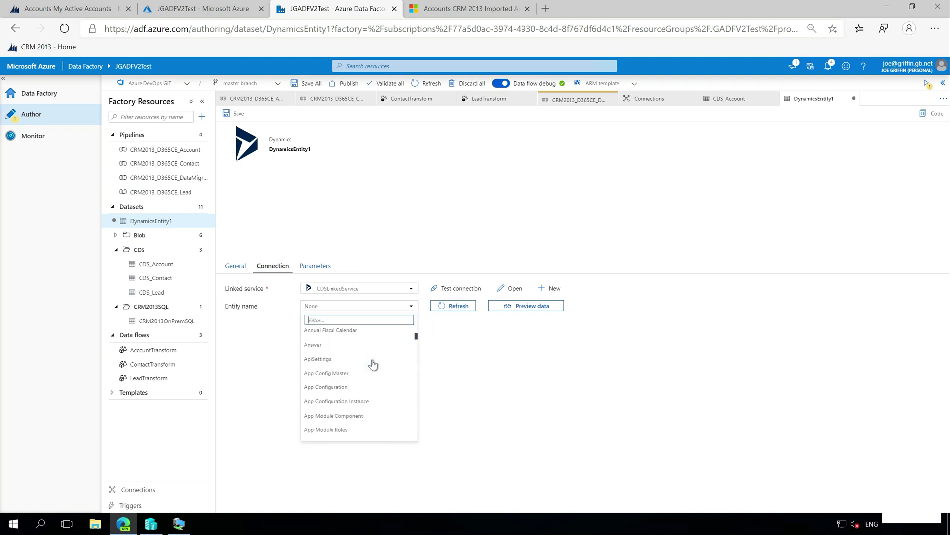
pyautogui.scroll(-15, 372, 364)
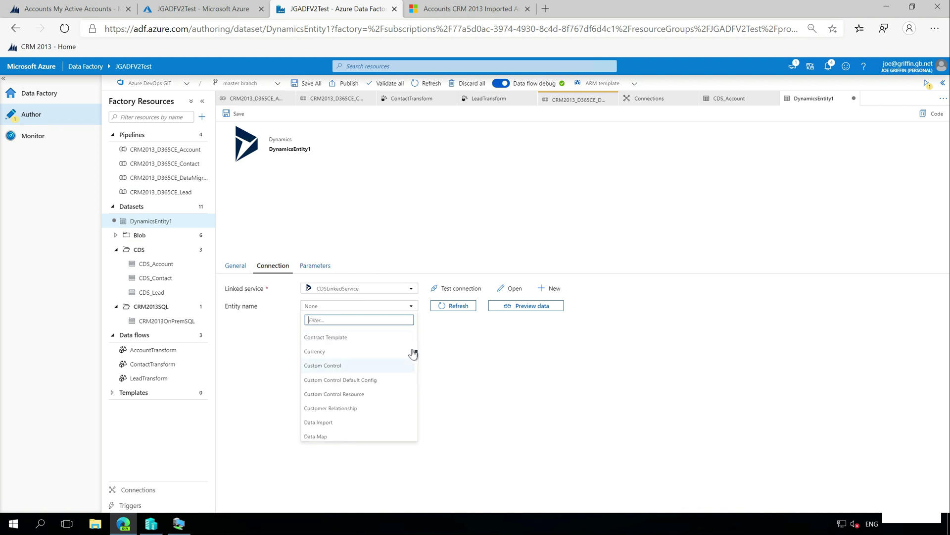
pyautogui.click(547, 371)
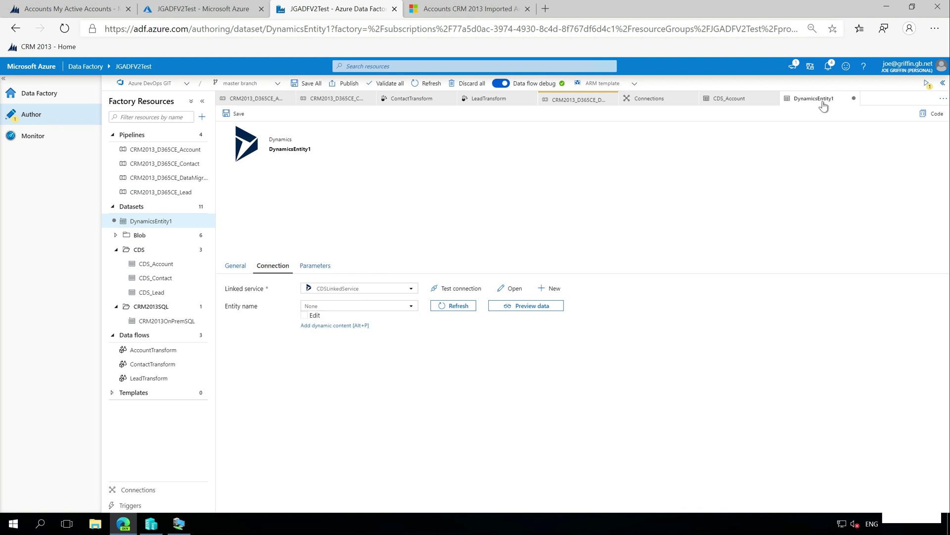
# Discard the unsaved DynamicsEntity1 dataset and return to the CRM2013_D365CE_DataMigration pipeline's run output.
pyautogui.click(854, 99)
pyautogui.click(468, 310)
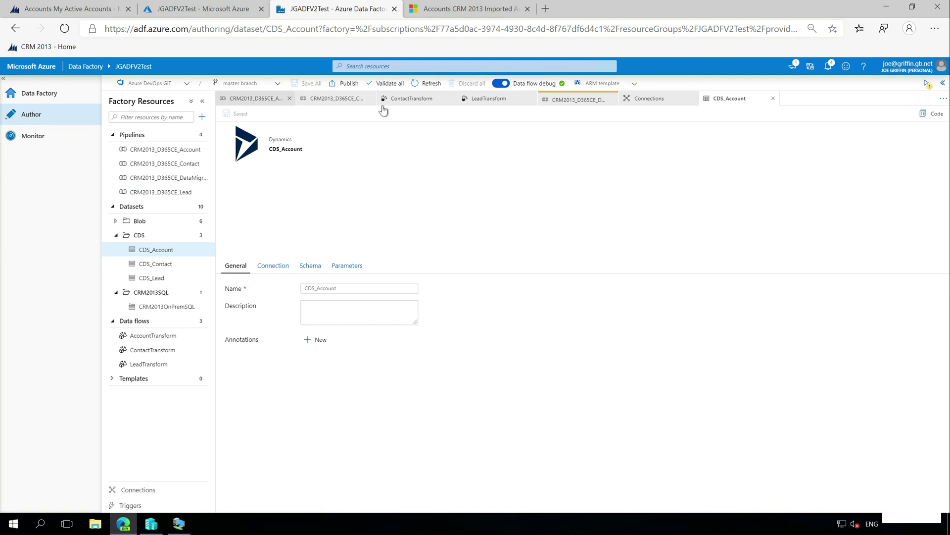
pyautogui.click(332, 101)
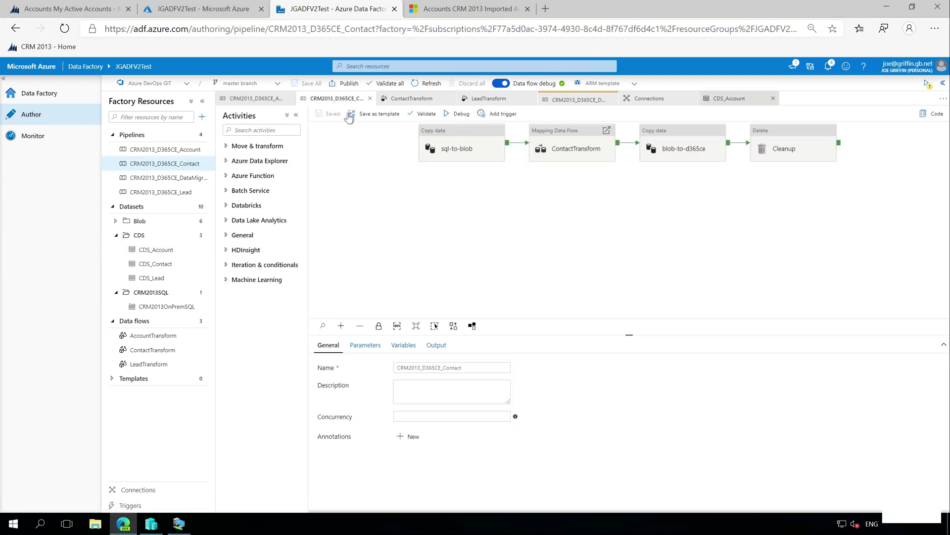
pyautogui.click(555, 105)
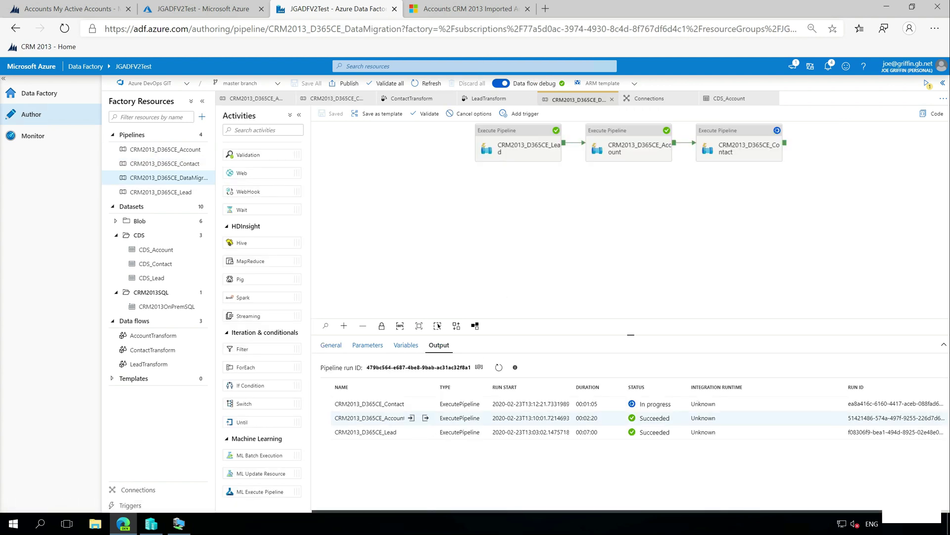
pyautogui.moveTo(411, 418)
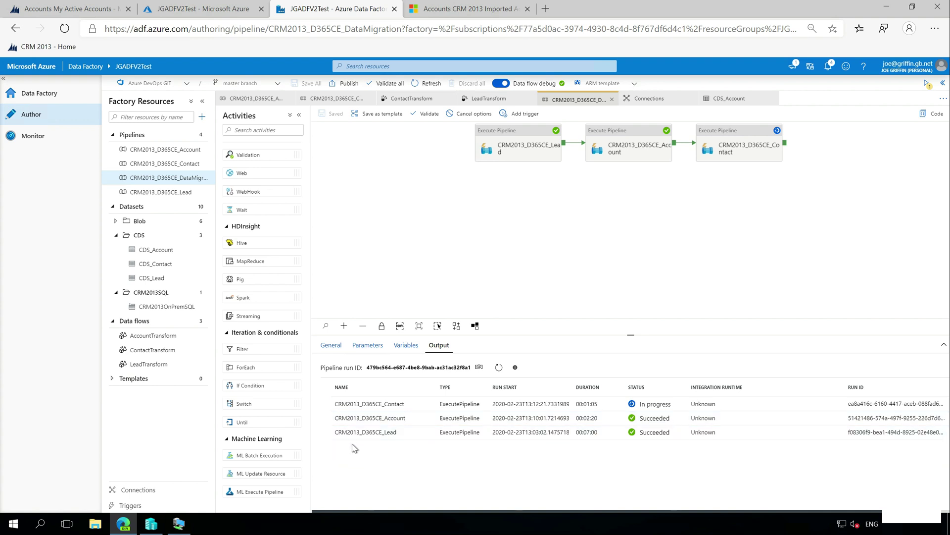
# Switch to Dynamics 365, widen the Account Name column and review the A Enim Associates - Enterprise account's summary and company profile.
pyautogui.click(446, 17)
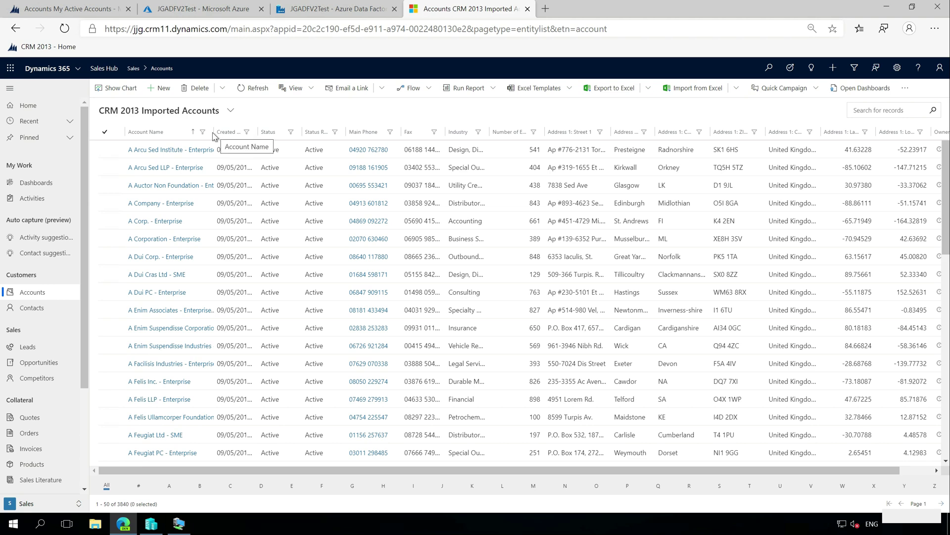
pyautogui.moveTo(214, 132); pyautogui.dragTo(302, 132)
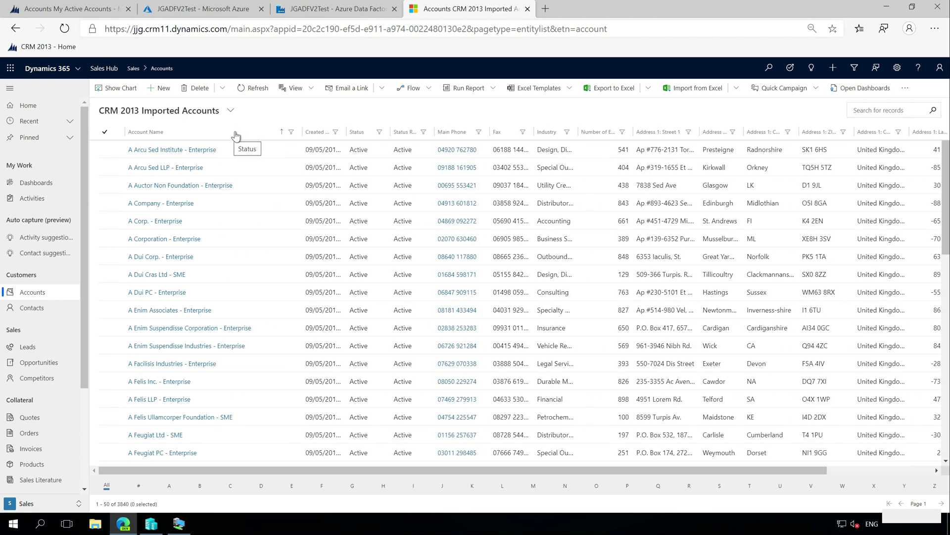
pyautogui.click(163, 311)
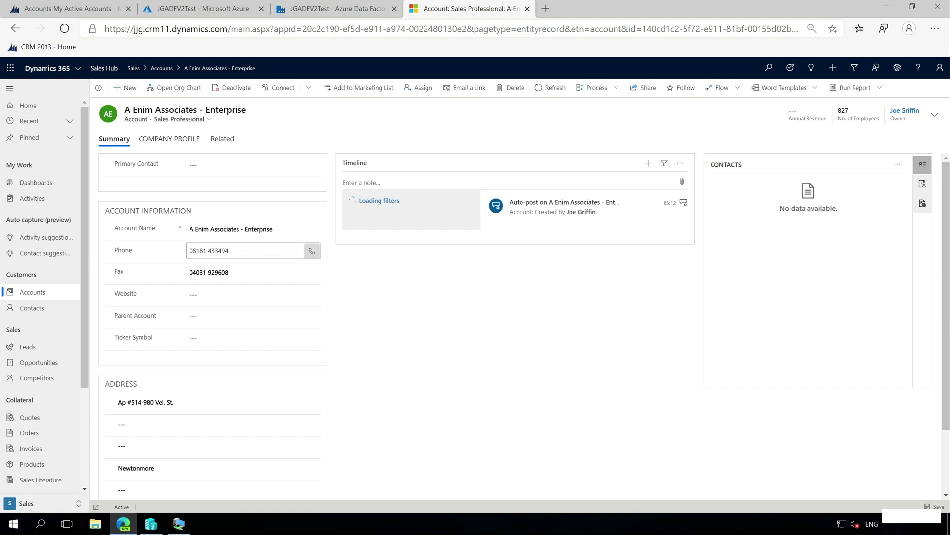
pyautogui.scroll(-2, 212, 343)
pyautogui.scroll(2, 367, 424)
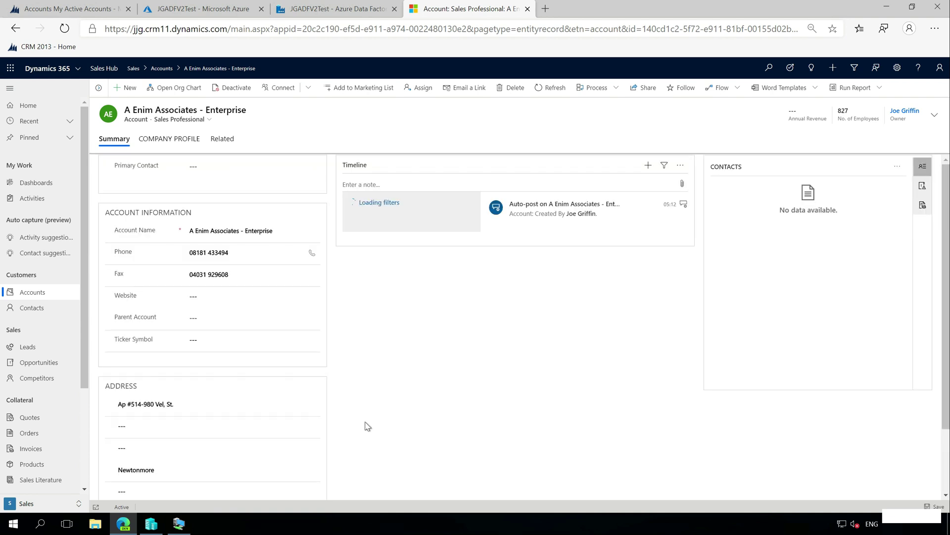
pyautogui.click(178, 144)
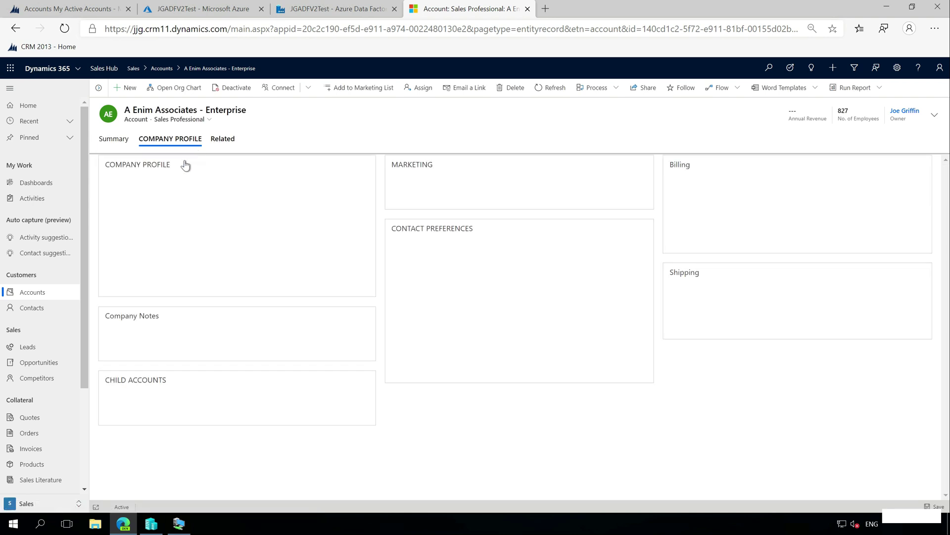
pyautogui.click(111, 148)
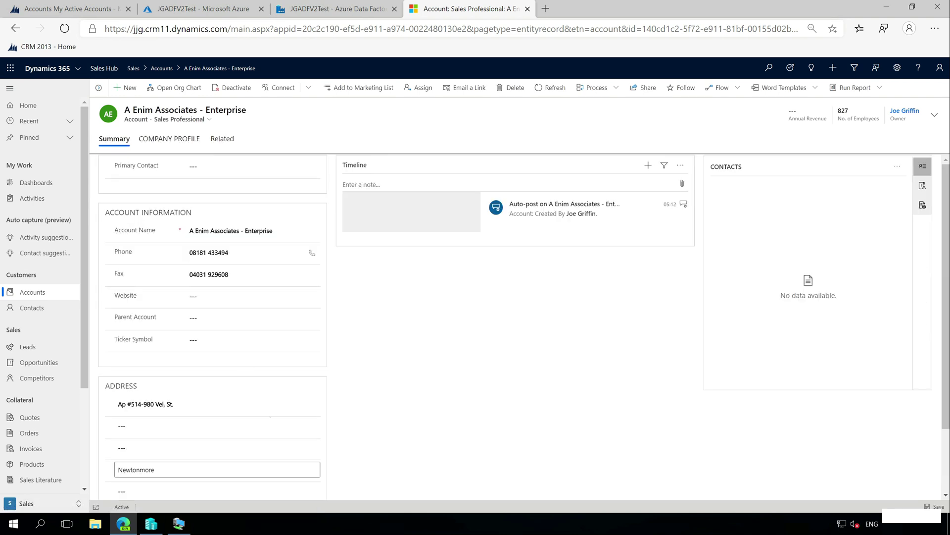
pyautogui.scroll(-2, 316, 416)
pyautogui.scroll(2, 317, 416)
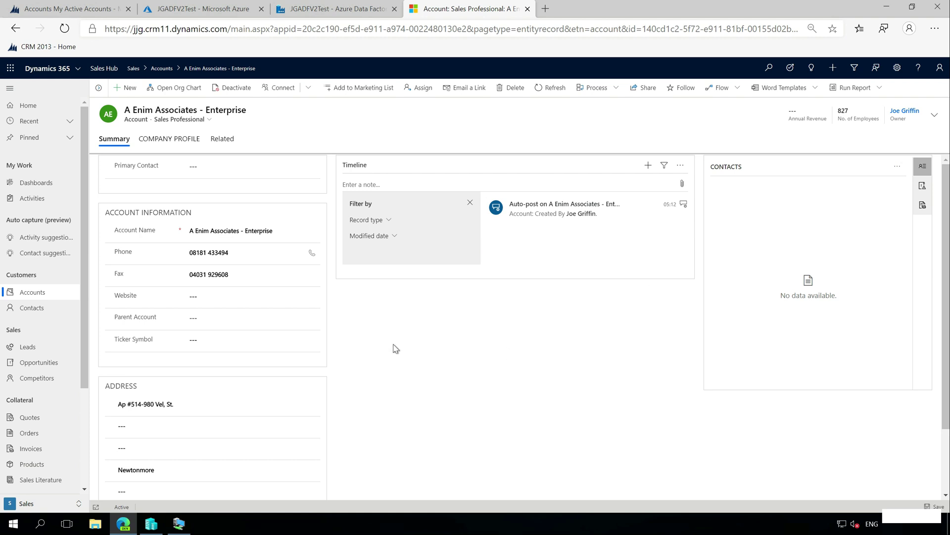
# Open the CRM 2013 Imported Leads view and examine the migrated lead rows and columns.
pyautogui.click(42, 346)
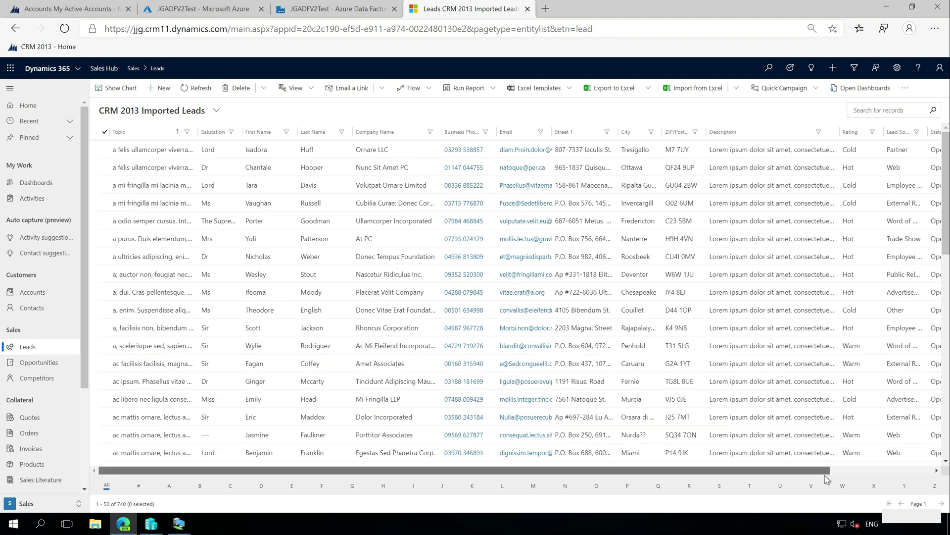
pyautogui.moveTo(828, 471); pyautogui.dragTo(917, 469)
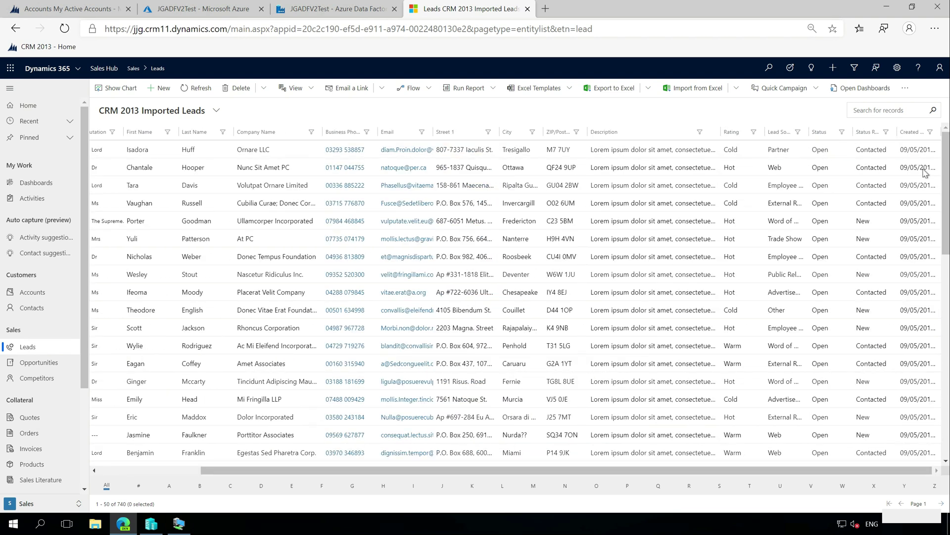
pyautogui.scroll(-1, 926, 173)
pyautogui.scroll(-10, 946, 161)
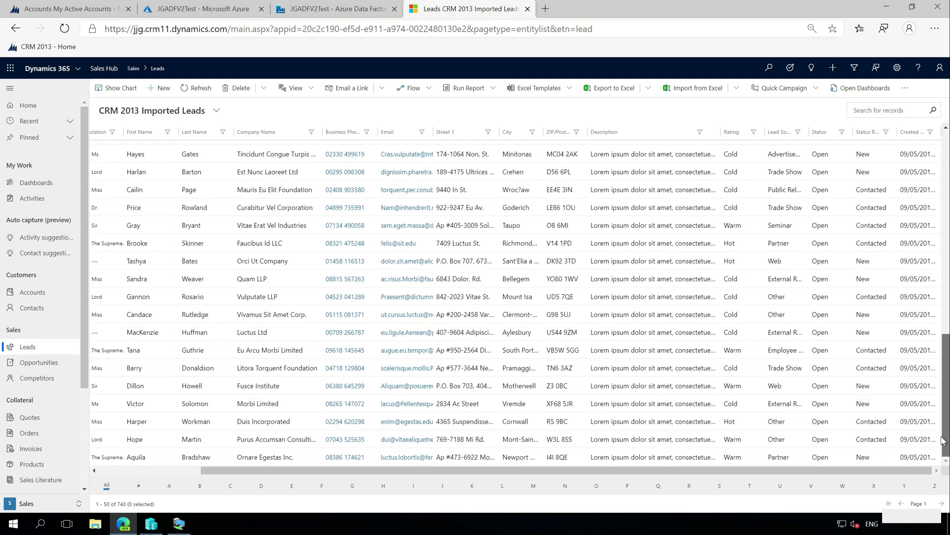
pyautogui.scroll(10, 945, 161)
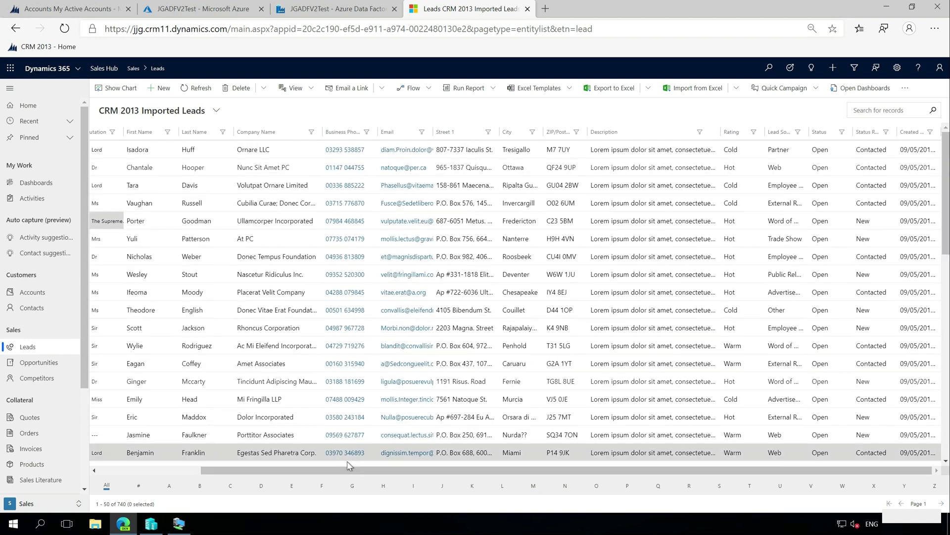
pyautogui.click(183, 469)
pyautogui.click(182, 469)
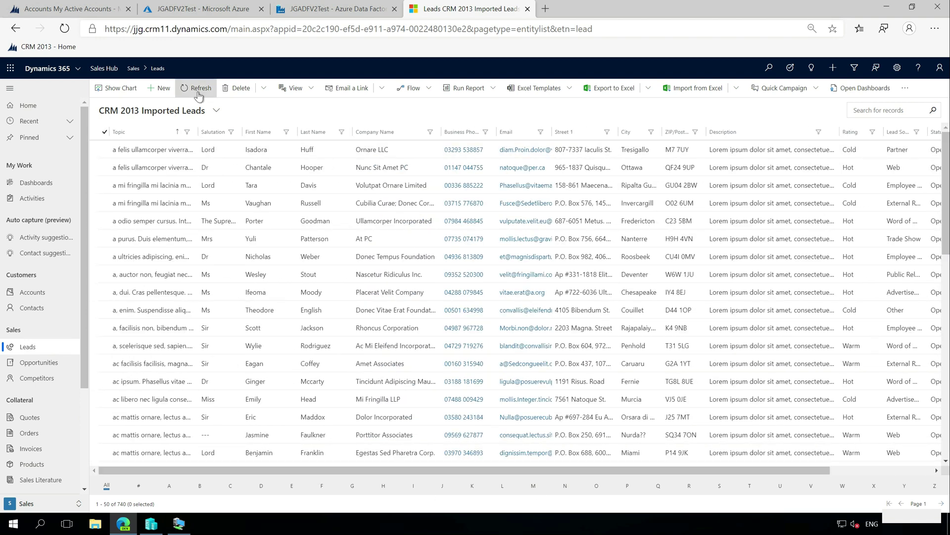
# Check the migration run status in Azure Data Factory, and refresh and review the CRM 2013 Imported Contacts view in Dynamics 365.
pyautogui.click(309, 11)
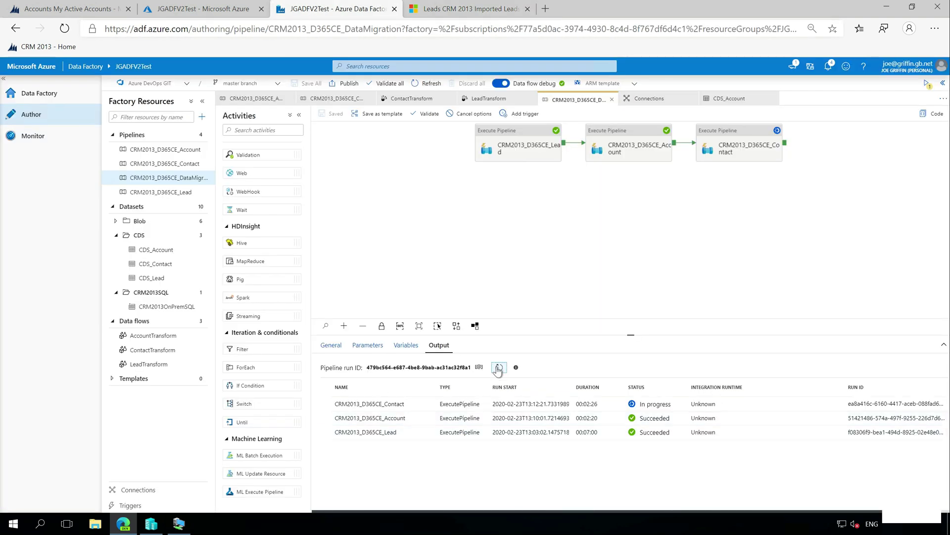
pyautogui.click(471, 9)
pyautogui.click(31, 308)
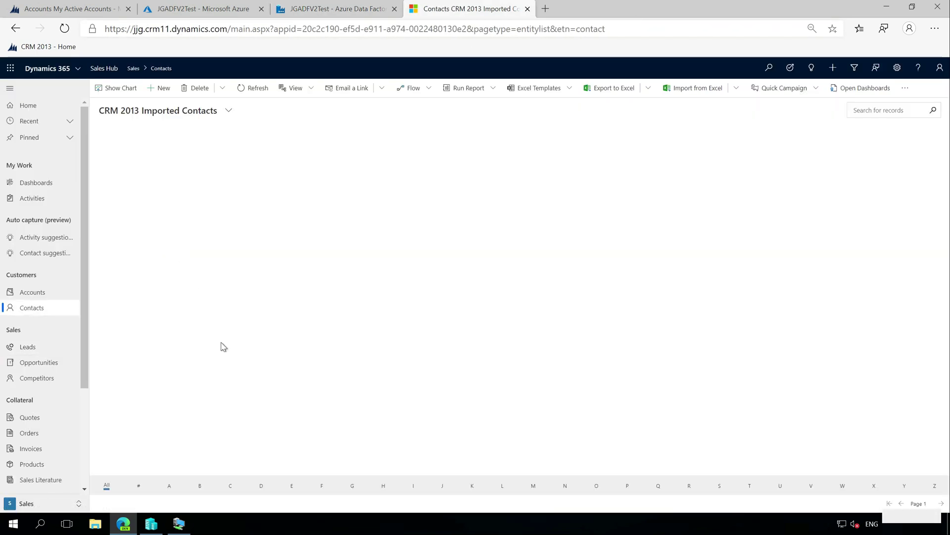
pyautogui.click(256, 90)
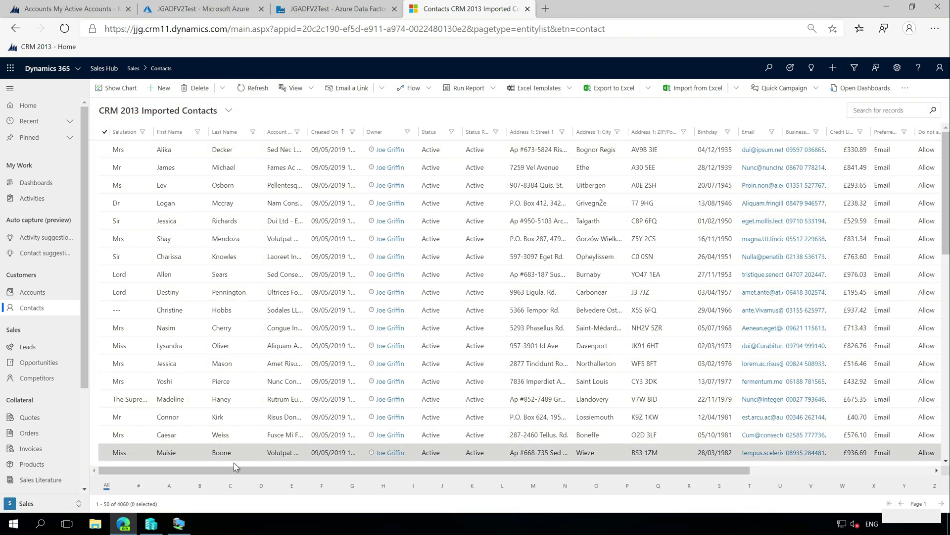
pyautogui.moveTo(218, 472); pyautogui.dragTo(457, 476)
pyautogui.hscroll(5, 654, 463)
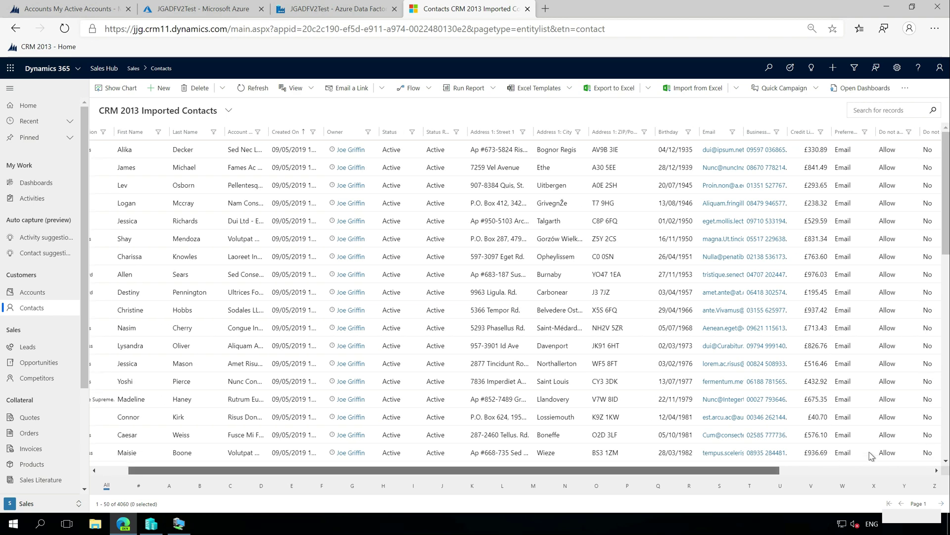
pyautogui.hscroll(-5, 145, 439)
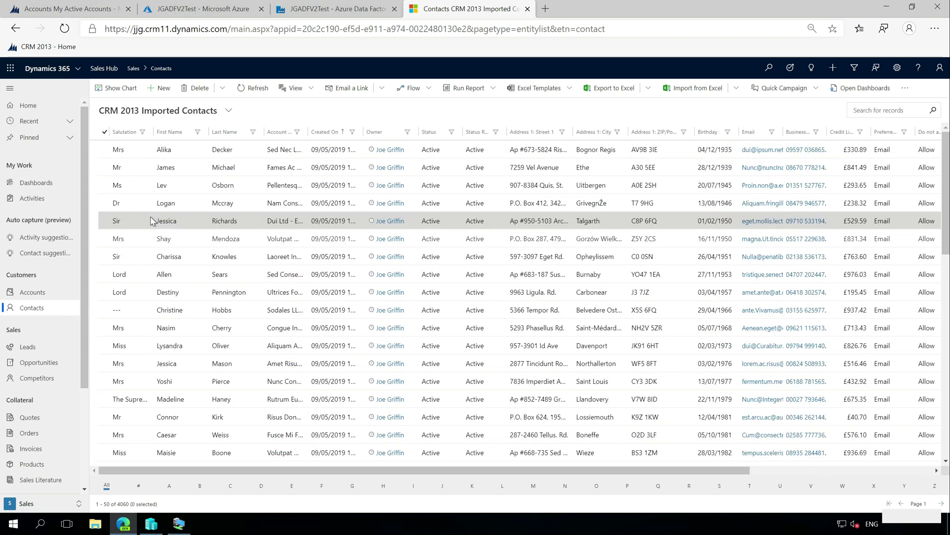
# Open the imported contact linked to Sed Consequat Institute - Enterprise and review its summary and details.
pyautogui.click(180, 278)
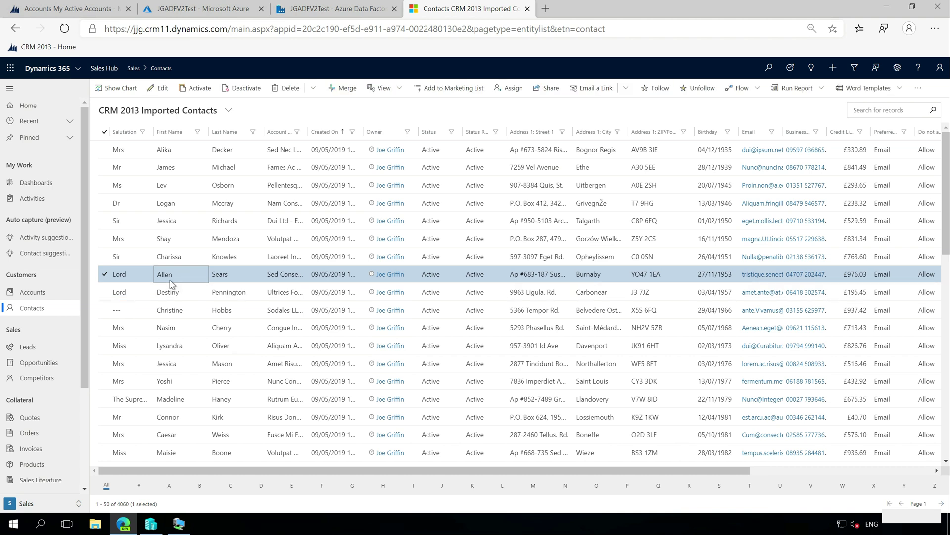
pyautogui.doubleClick(170, 283)
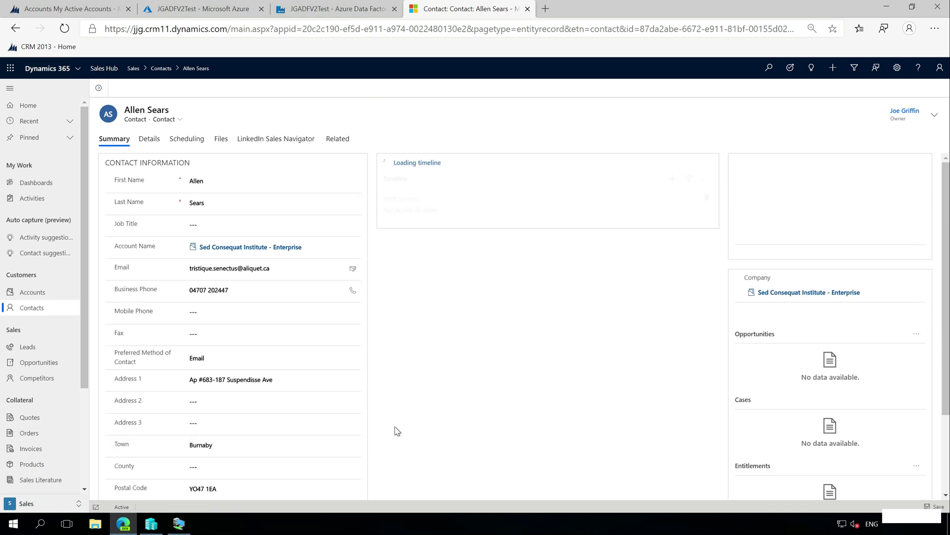
pyautogui.scroll(-2, 421, 353)
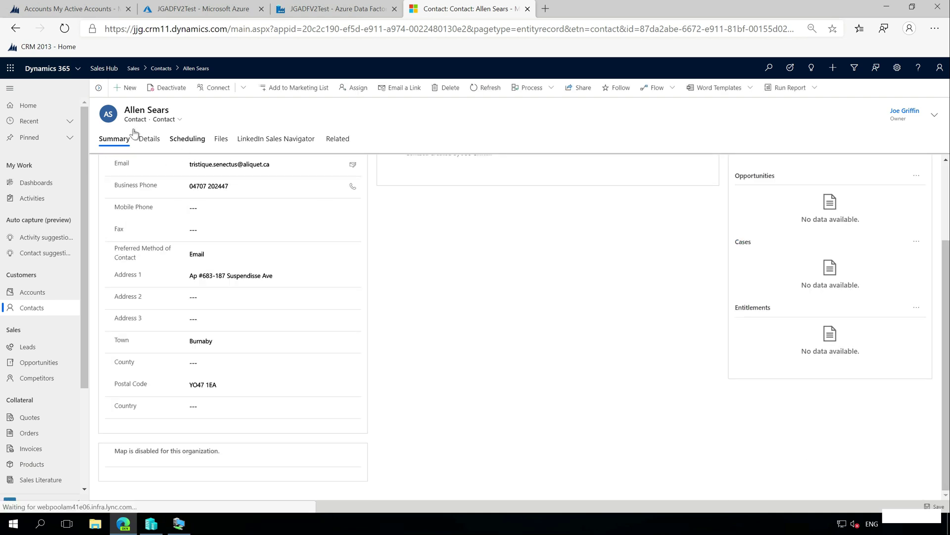
pyautogui.click(149, 141)
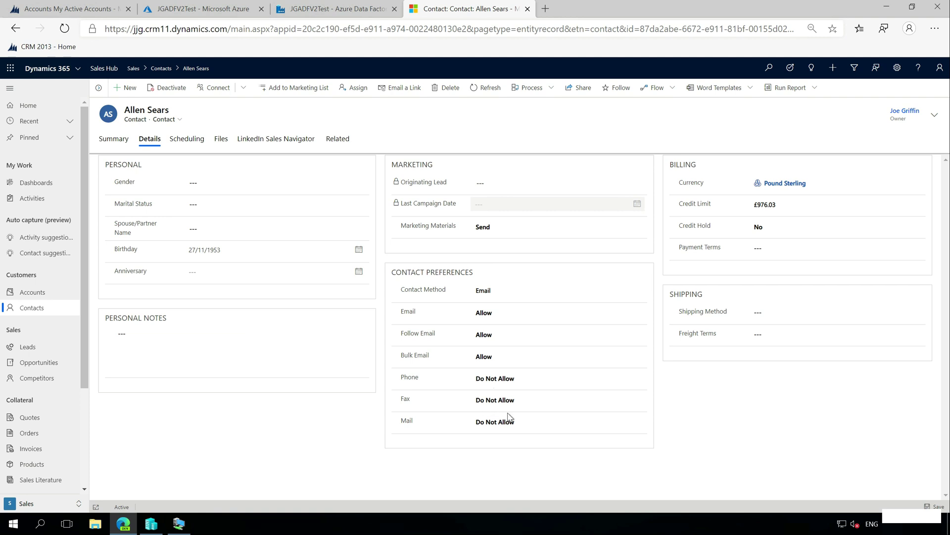
# Switch to Azure Data Factory and inspect the input and output of the CRM2013_D365CE_Lead activity run.
pyautogui.click(364, 11)
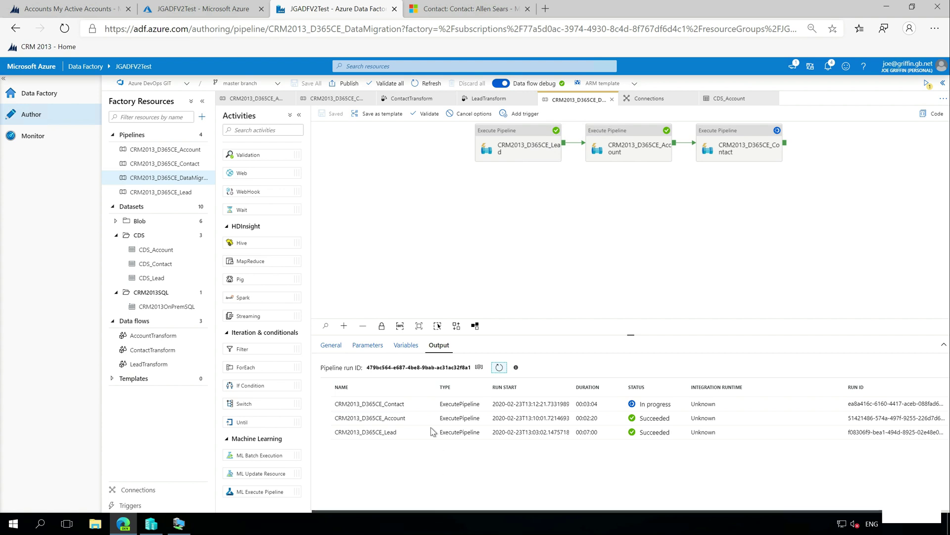
pyautogui.moveTo(409, 443)
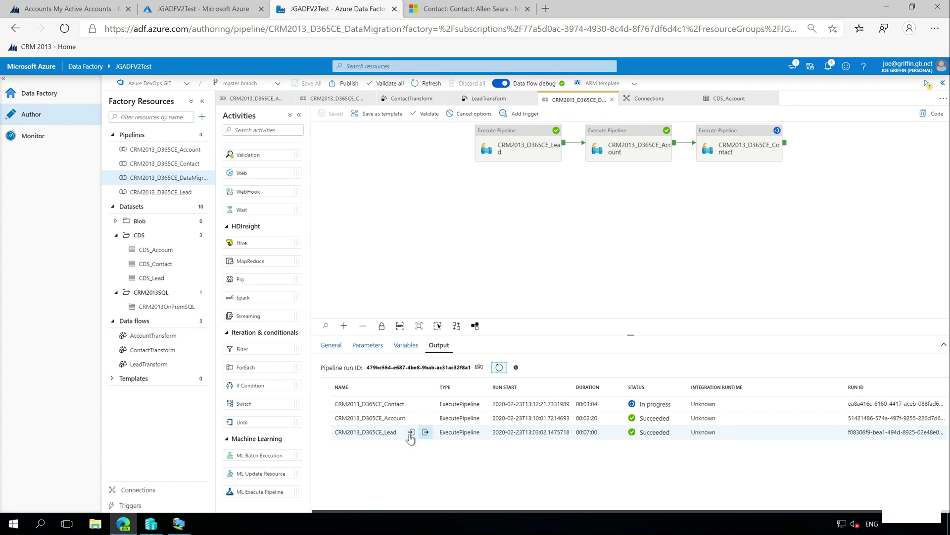
pyautogui.click(412, 432)
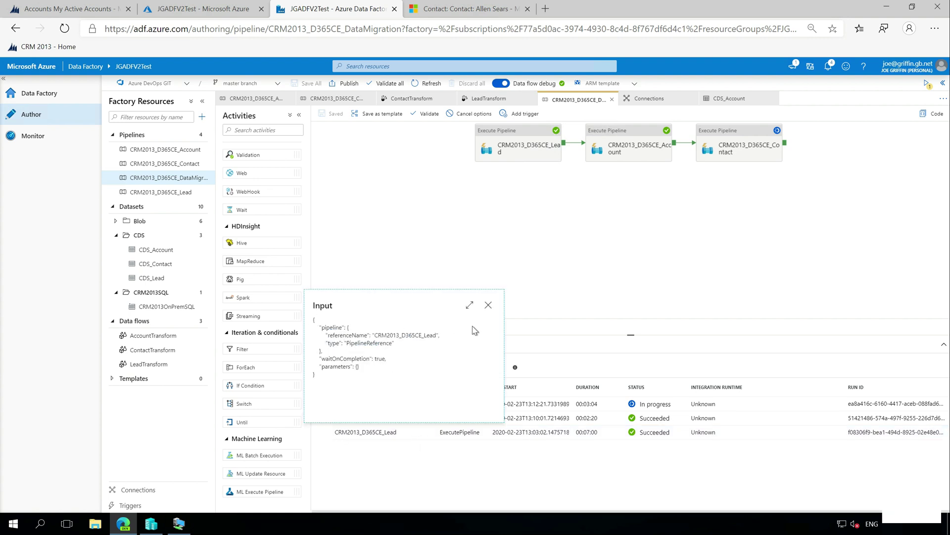
pyautogui.click(489, 305)
pyautogui.click(426, 432)
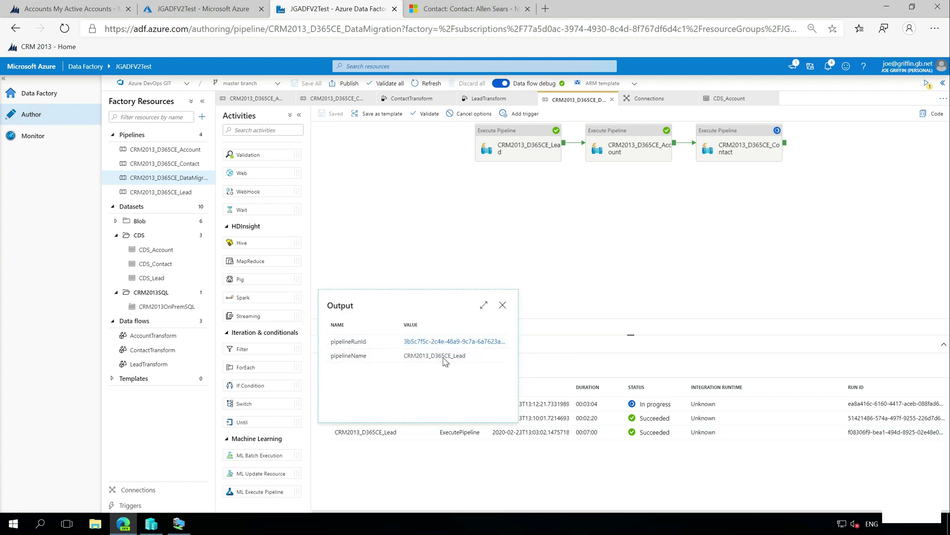
# Close the lead activity's output and open the CRM2013_D365CE_Account pipeline run from the account activity's output.
pyautogui.click(502, 305)
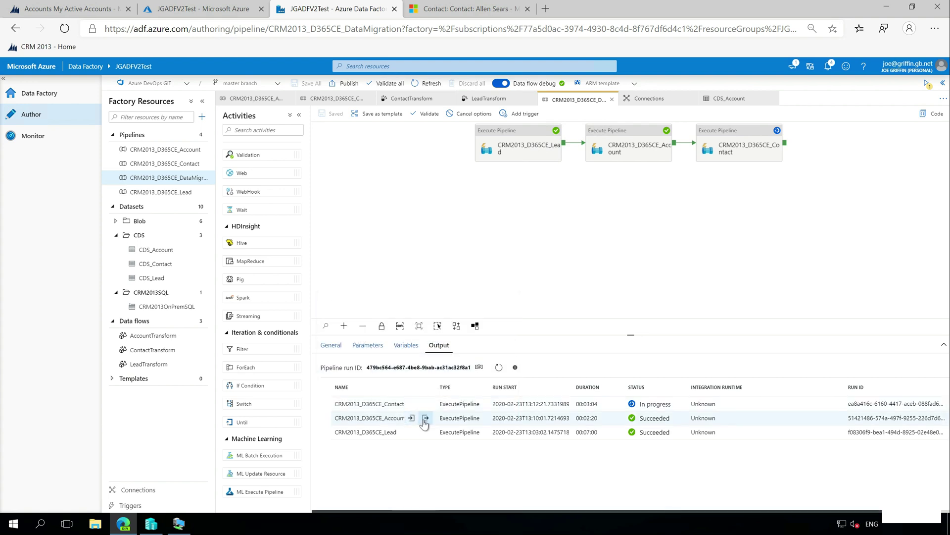
pyautogui.click(426, 418)
pyautogui.click(428, 327)
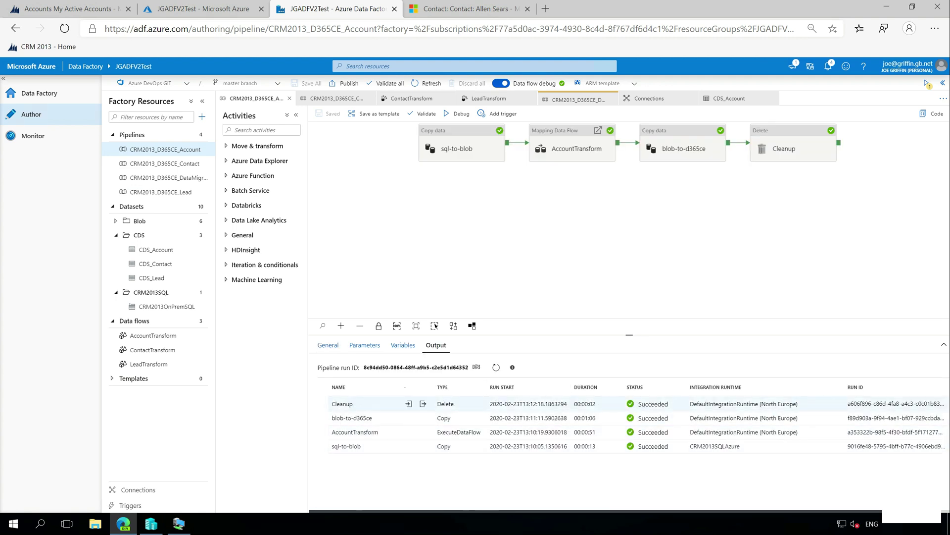
# Inspect the input query and the output statistics of the sql-to-blob copy activity in the account run.
pyautogui.click(395, 447)
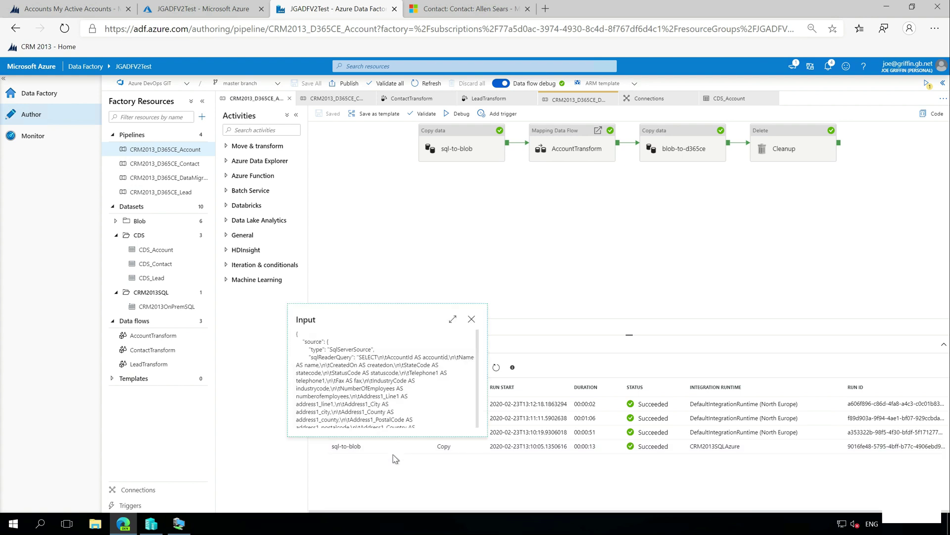
pyautogui.click(410, 476)
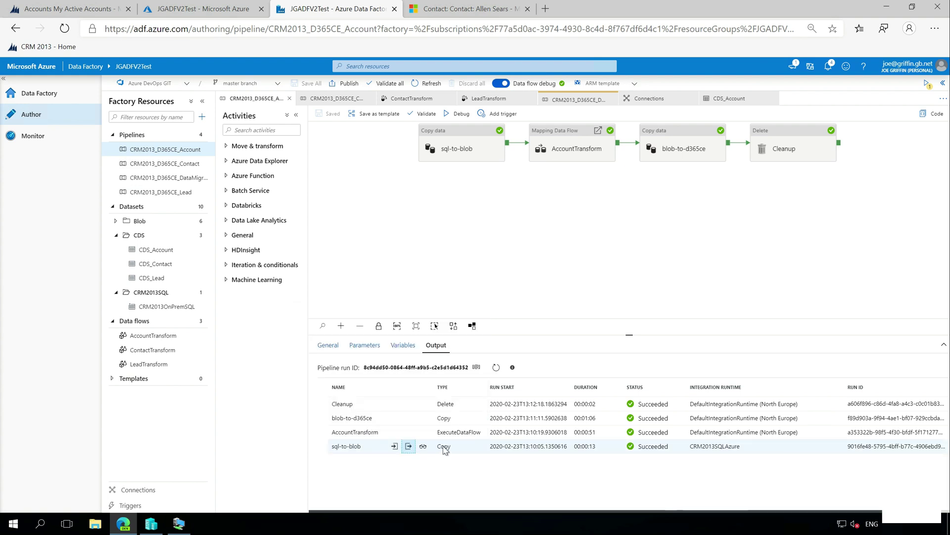
pyautogui.click(409, 446)
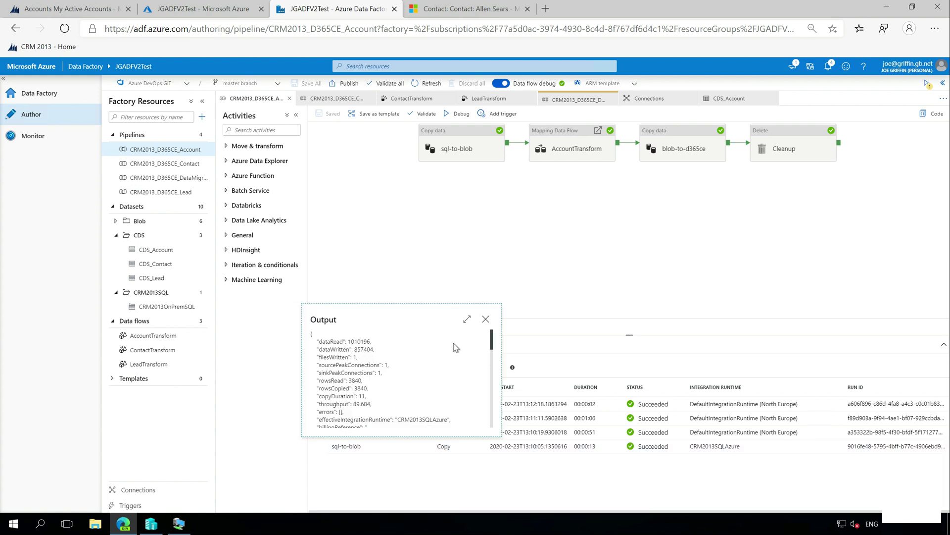
pyautogui.moveTo(493, 341); pyautogui.dragTo(492, 413)
pyautogui.click(391, 441)
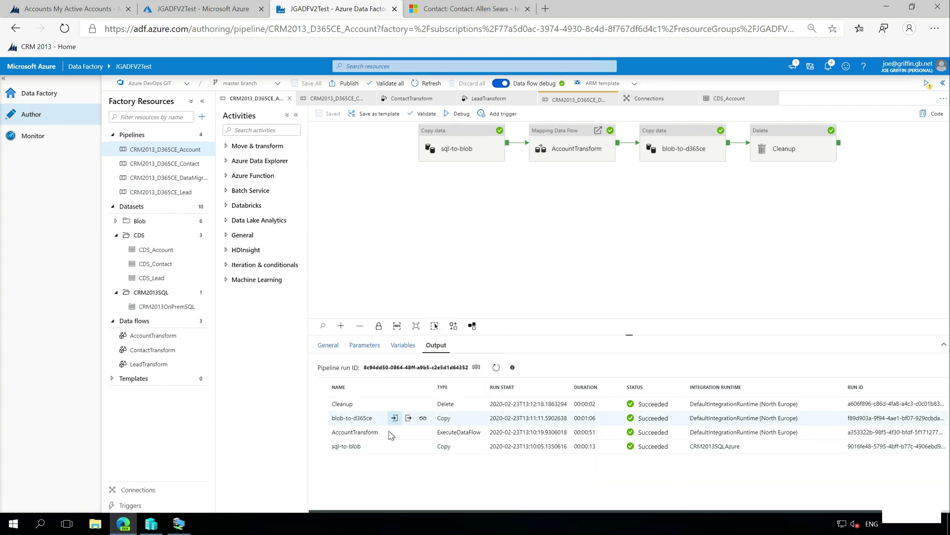
# Open the AccountTransform data flow run details and examine its AppendNewAccountName and StagingAccount transformations.
pyautogui.click(423, 432)
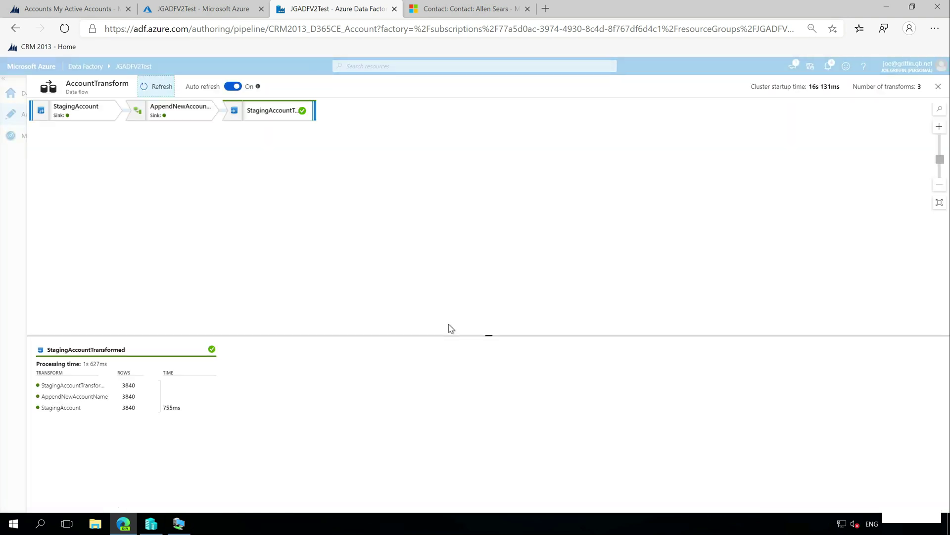
pyautogui.click(191, 112)
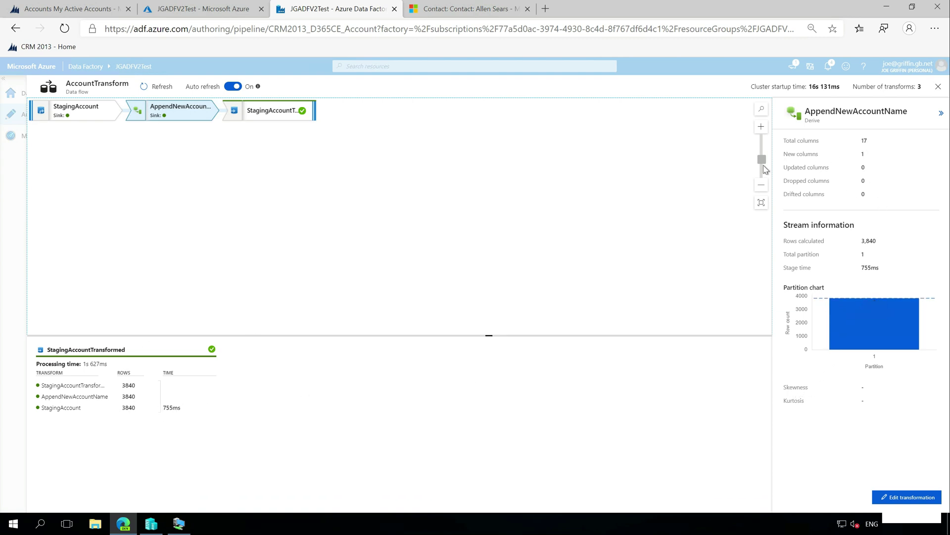
pyautogui.click(59, 120)
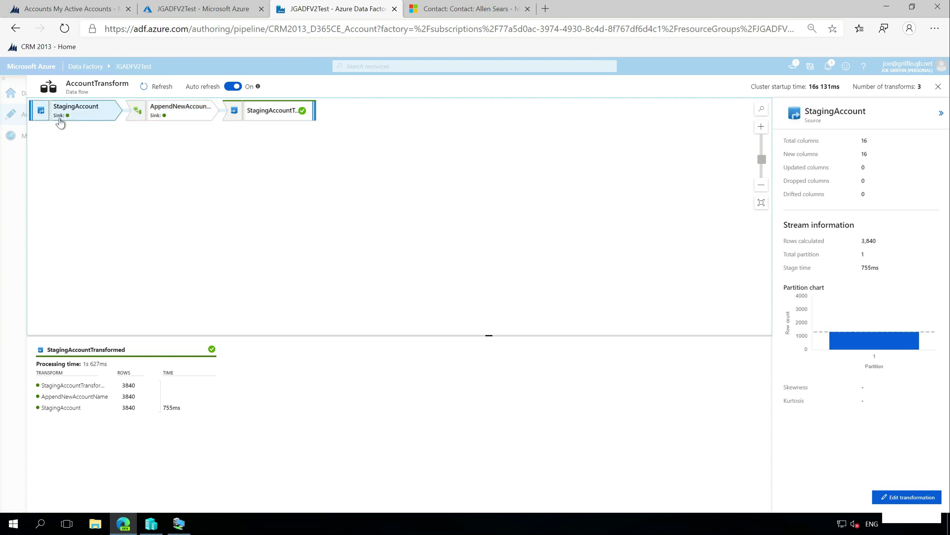
pyautogui.click(272, 121)
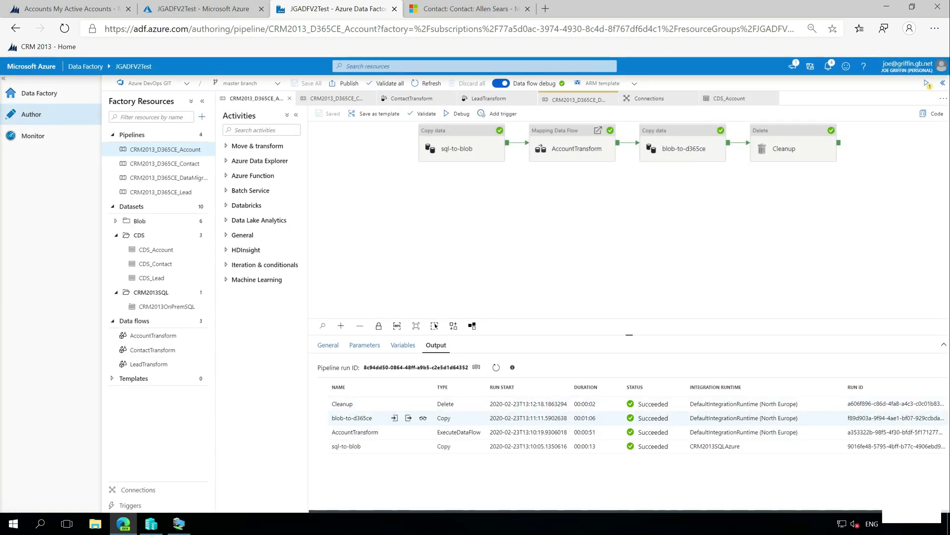
# Review the blob-to-d365ce copy details, checking the data written to Dynamics and the copy duration, and close them.
pyautogui.click(424, 418)
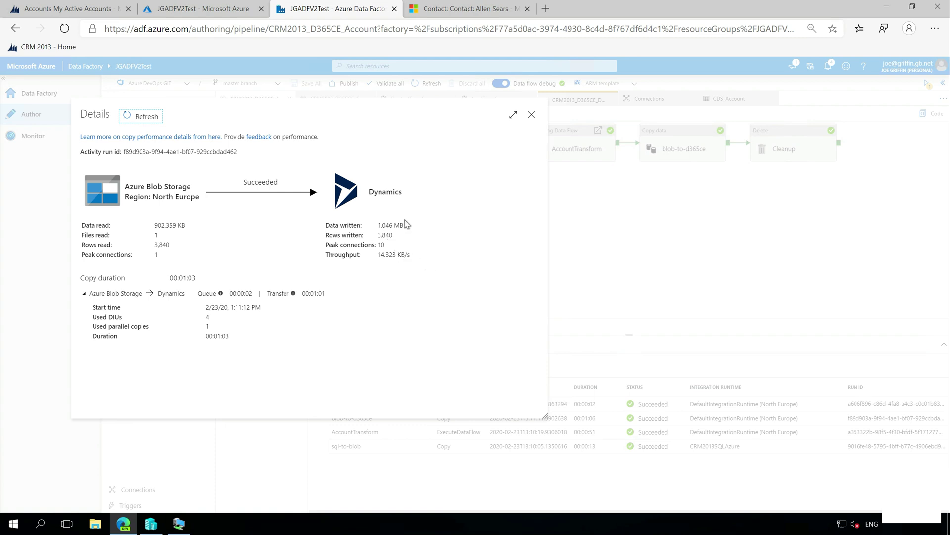
pyautogui.moveTo(411, 255); pyautogui.dragTo(377, 225)
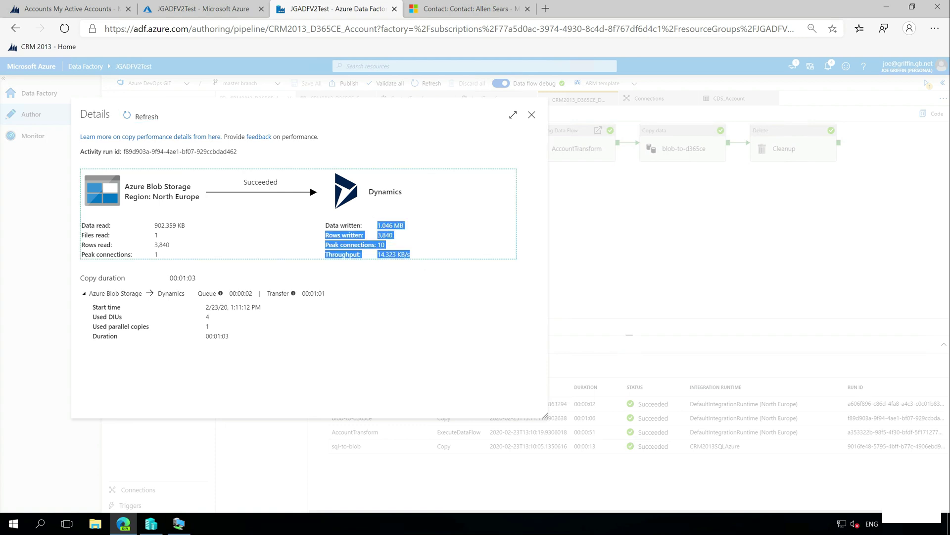
pyautogui.click(398, 370)
pyautogui.moveTo(183, 278); pyautogui.dragTo(171, 278)
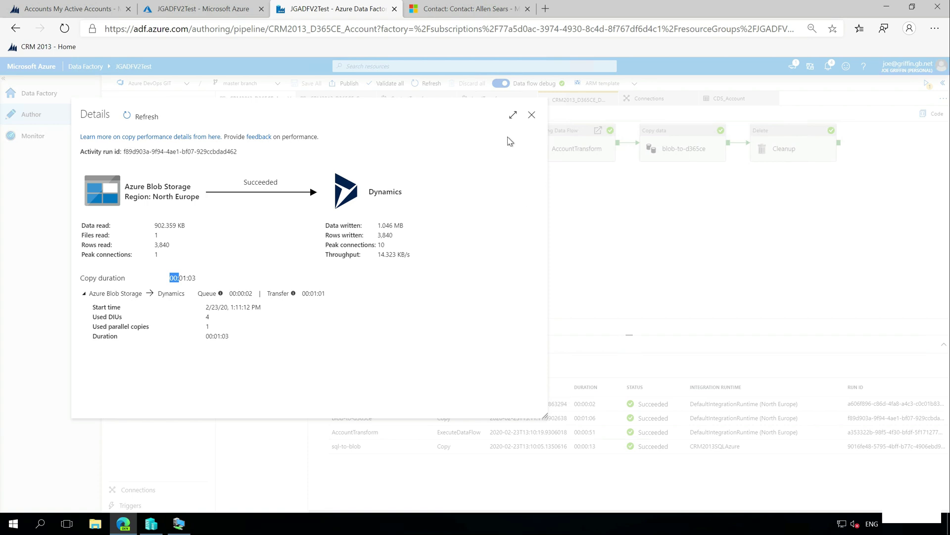
pyautogui.click(532, 115)
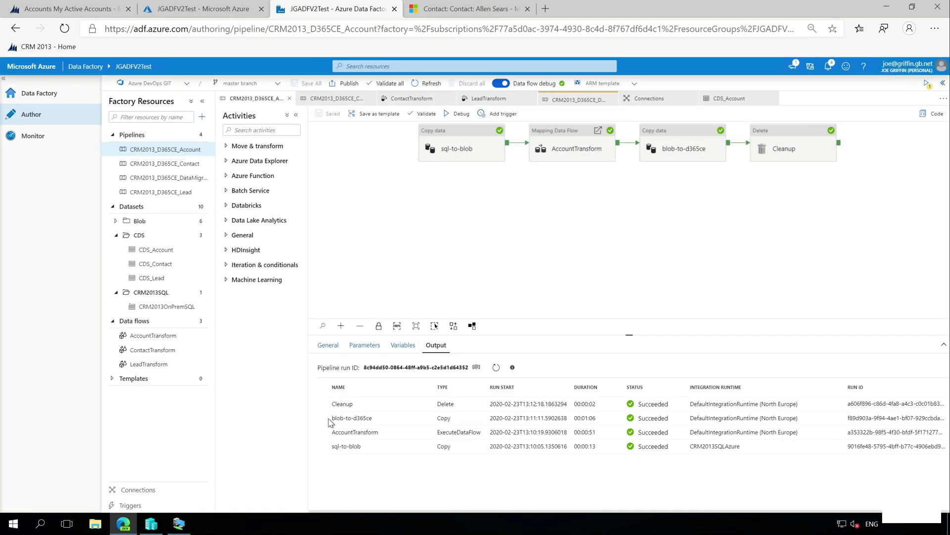
# Read through the output of the Cleanup delete activity in the account run and close it.
pyautogui.click(426, 404)
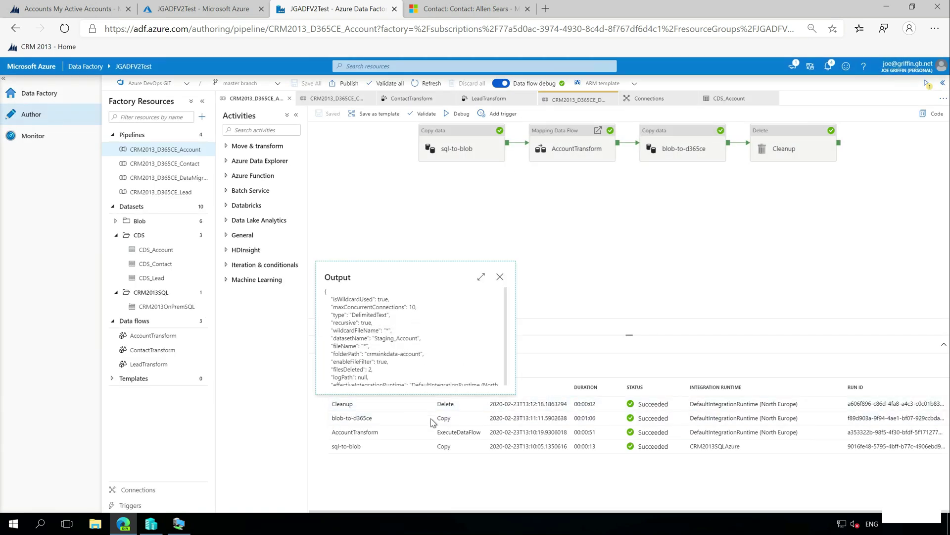
pyautogui.scroll(-3, 418, 355)
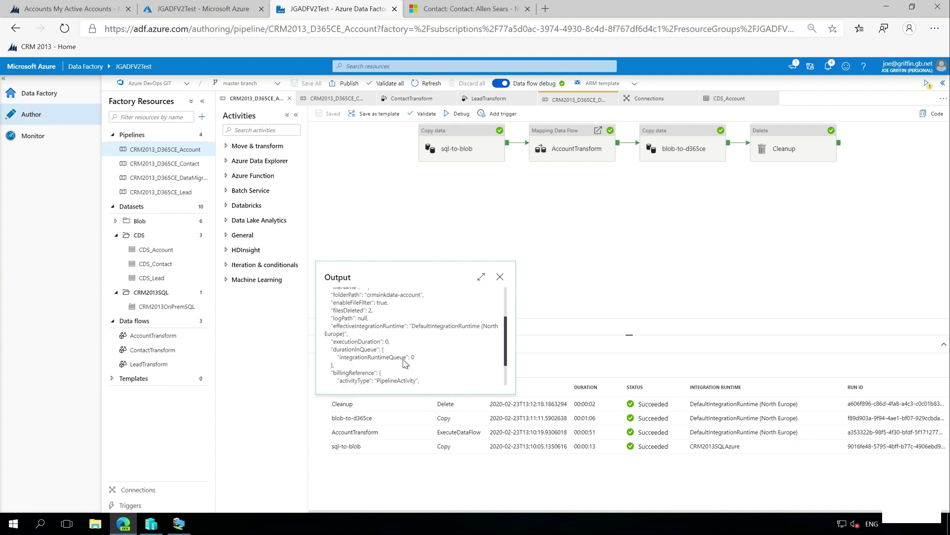
pyautogui.scroll(3, 405, 362)
pyautogui.click(500, 277)
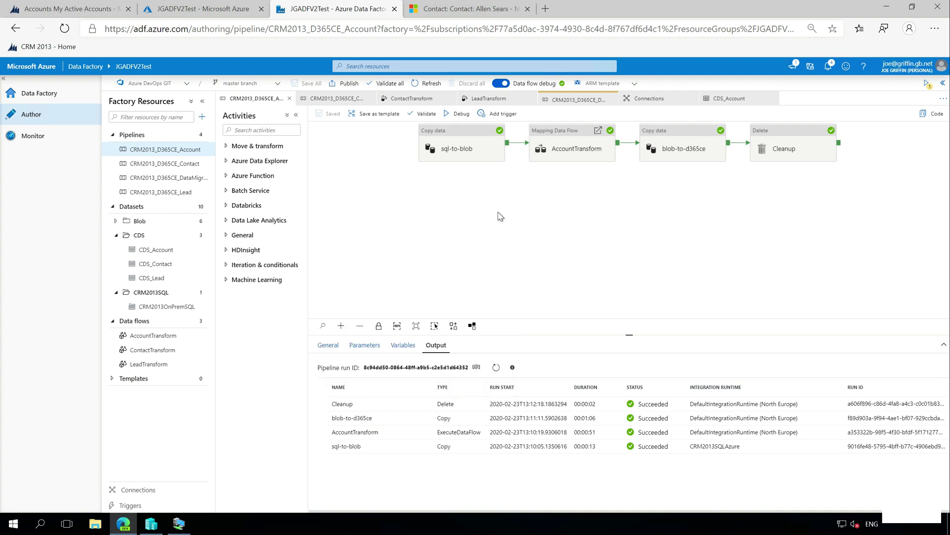
# Return to the CRM2013_D365CE_DataMigration pipeline and refresh its activity run statuses.
pyautogui.click(583, 101)
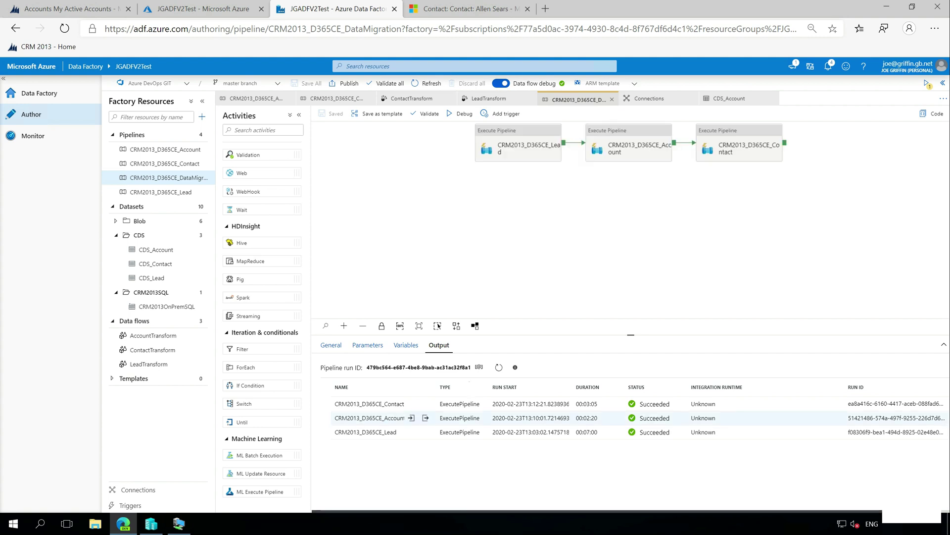
pyautogui.click(499, 367)
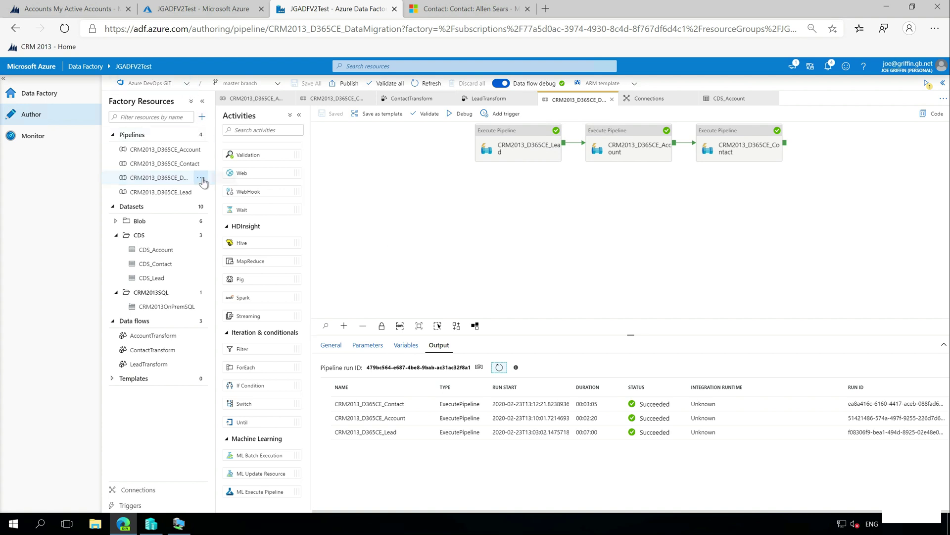
# Review the Azure DevOps GIT mode choices and the branch options, including the new branch form, without creating a branch.
pyautogui.click(186, 84)
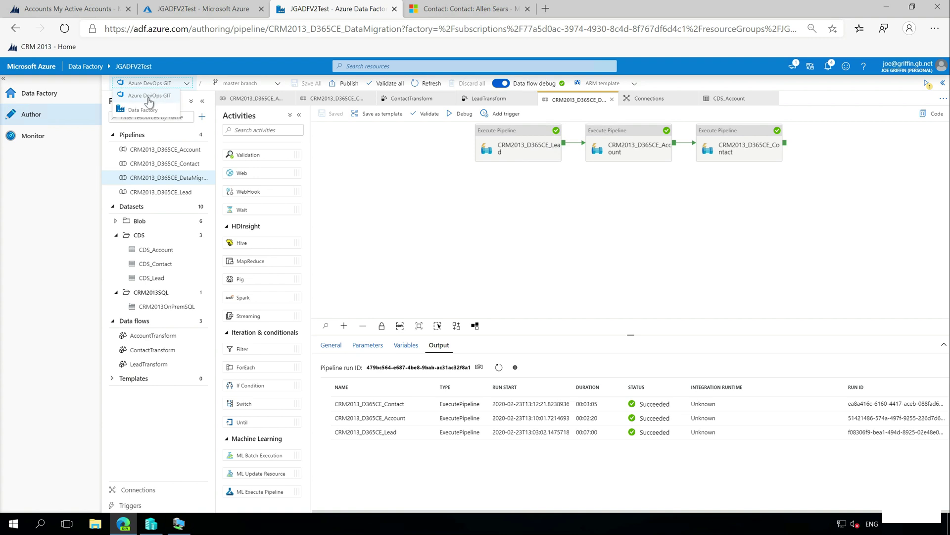
pyautogui.click(365, 155)
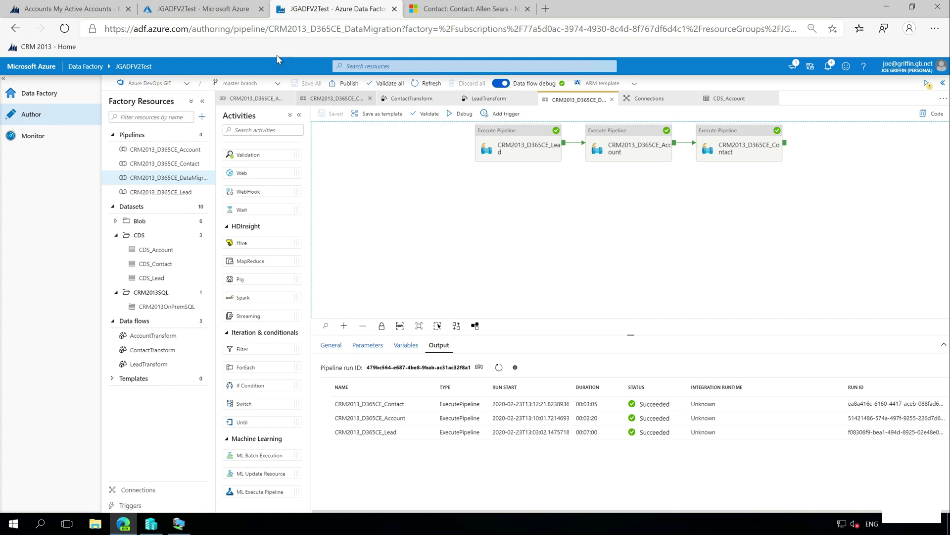
pyautogui.click(279, 84)
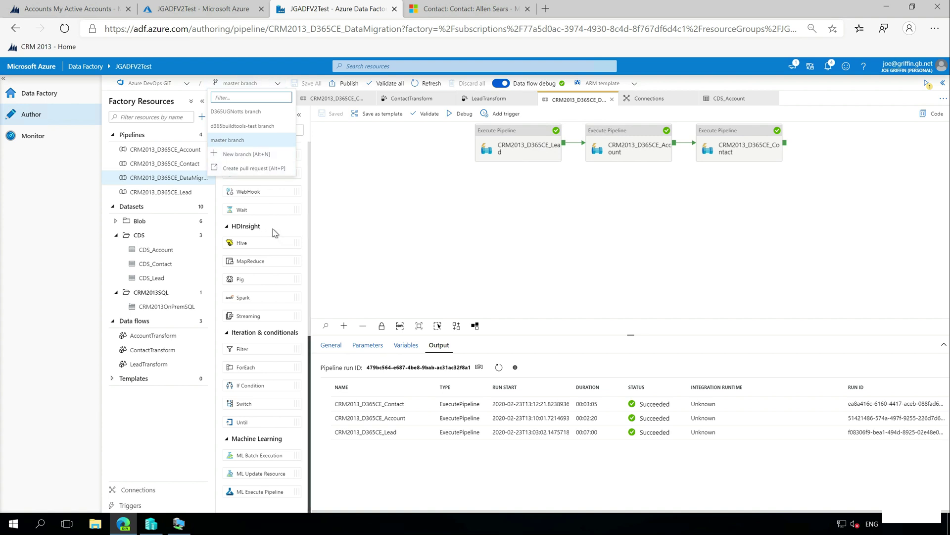
pyautogui.click(246, 154)
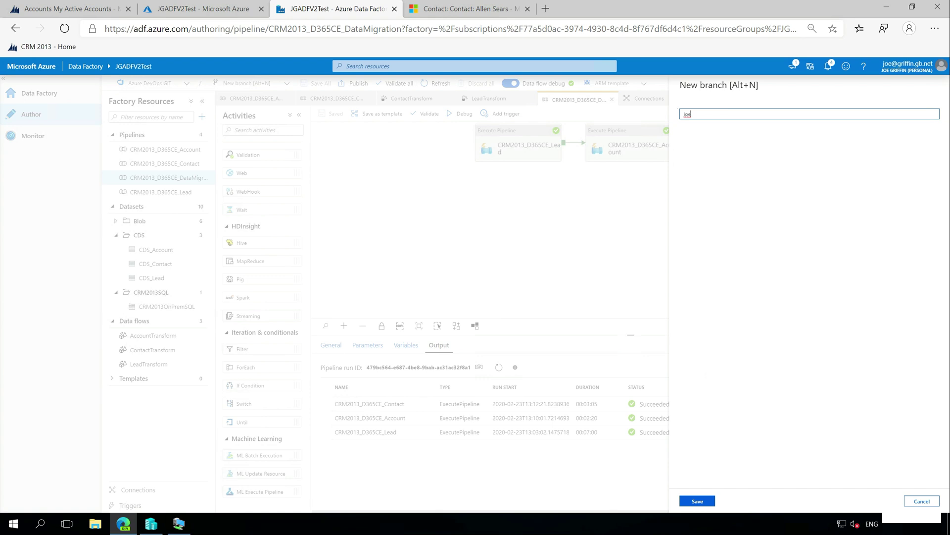
pyautogui.click(921, 501)
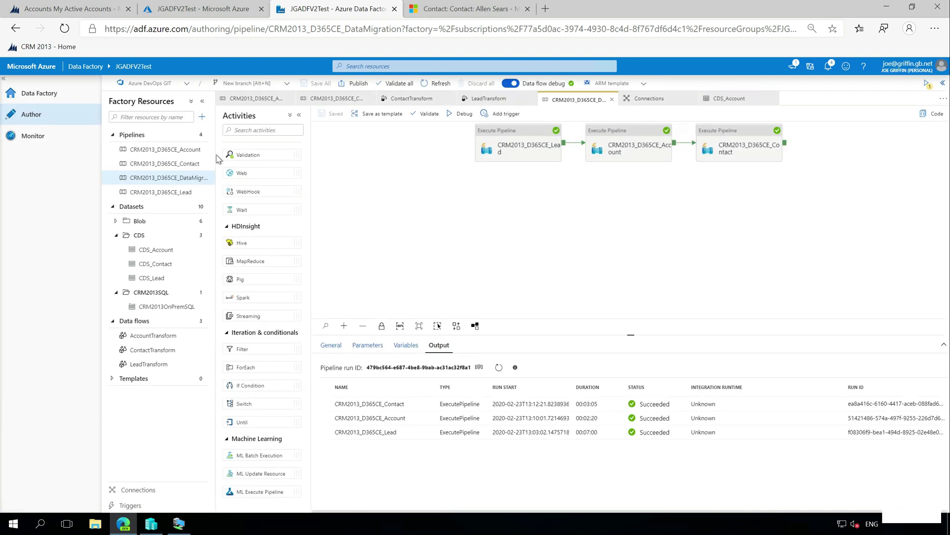
pyautogui.click(286, 85)
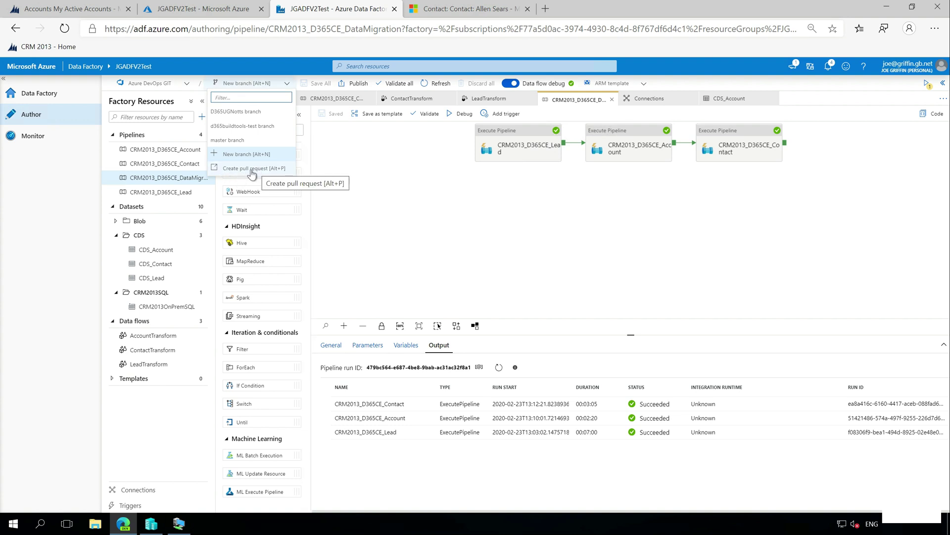
pyautogui.click(402, 210)
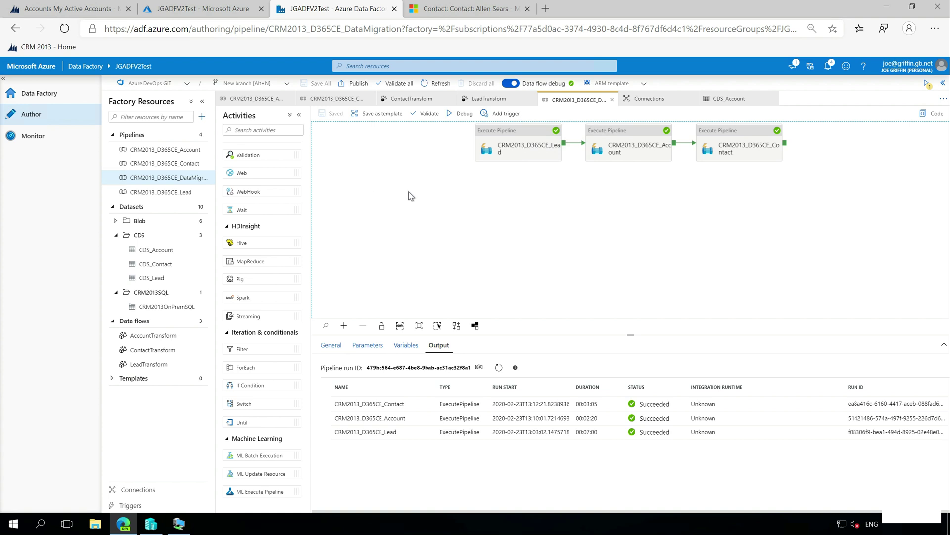
# Try out a new schedule trigger with a recurrence of every 1 week, and cancel it.
pyautogui.click(124, 505)
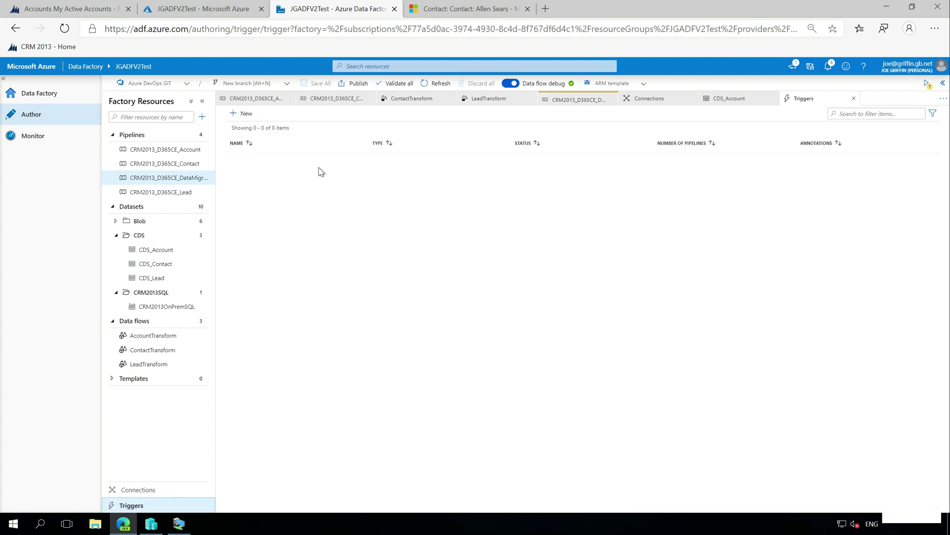
pyautogui.click(243, 113)
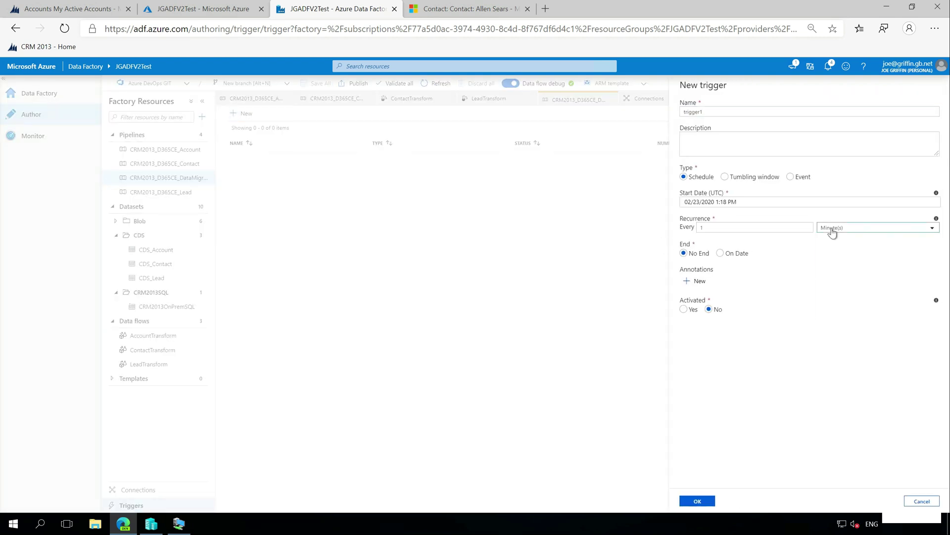
pyautogui.click(830, 229)
pyautogui.click(836, 299)
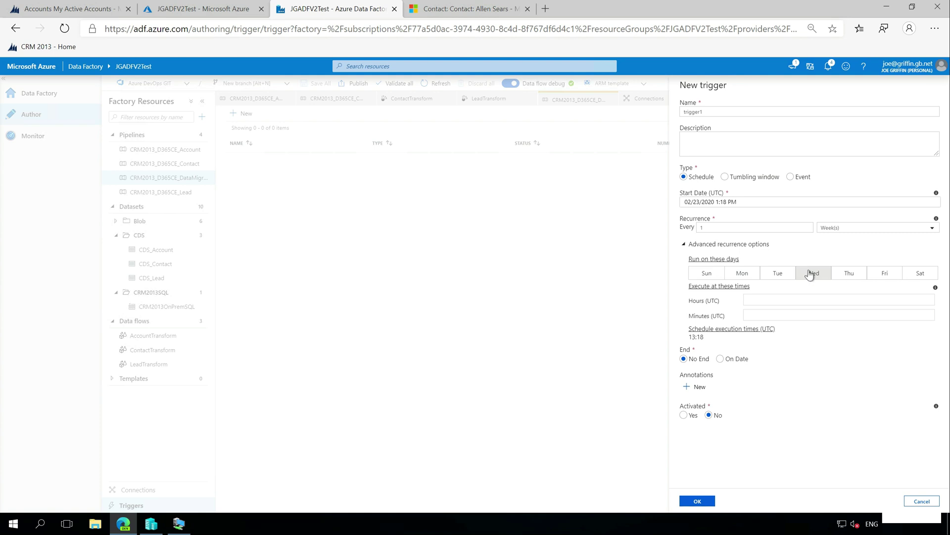
pyautogui.click(915, 501)
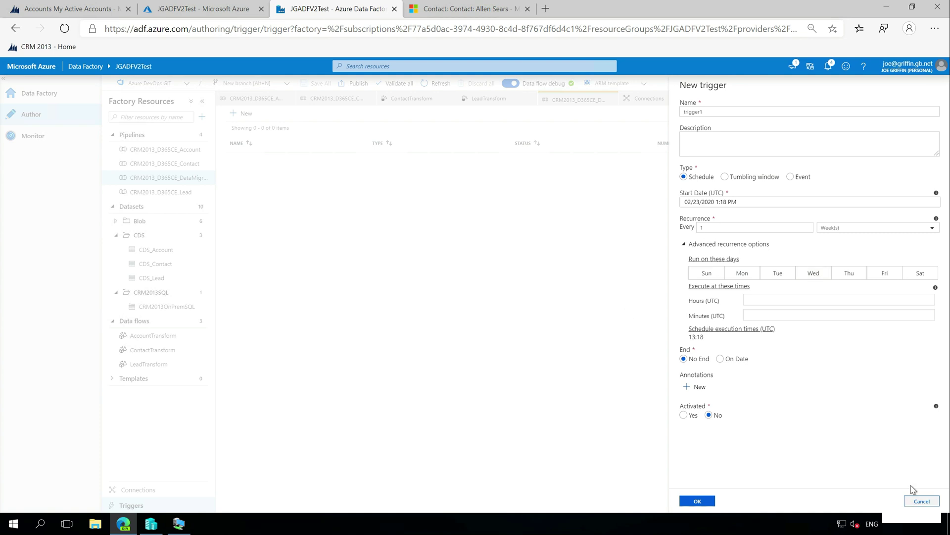
# Look through the factory's monitoring pages for pipeline runs, trigger runs and integration runtimes.
pyautogui.click(31, 141)
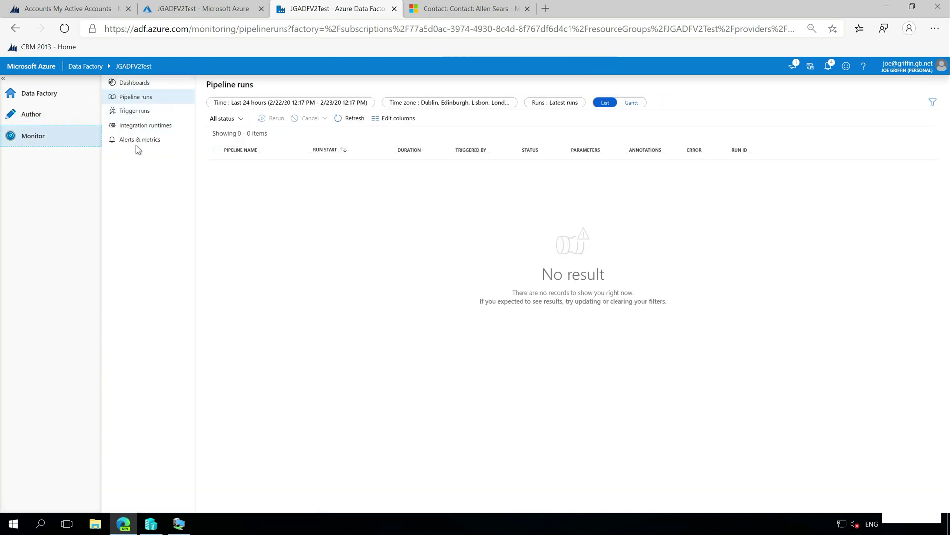
pyautogui.click(136, 112)
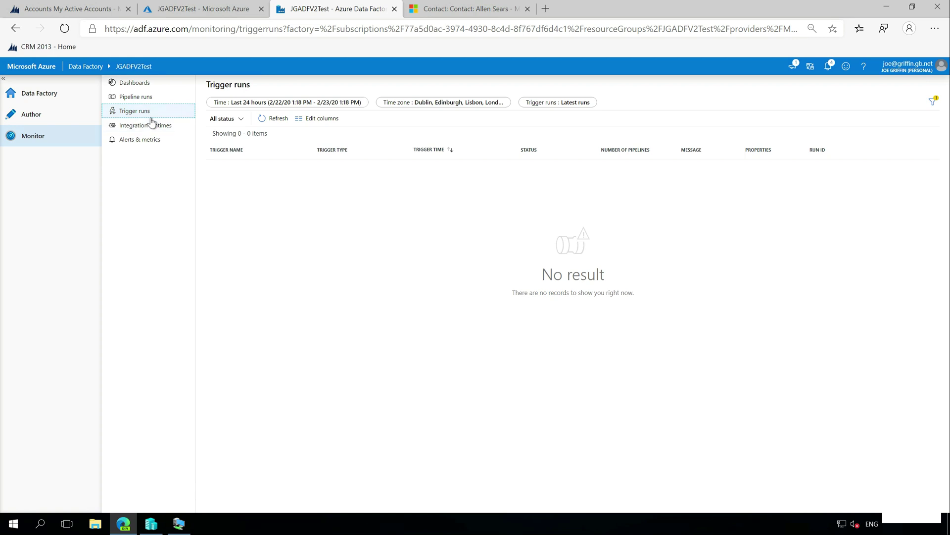
pyautogui.click(140, 128)
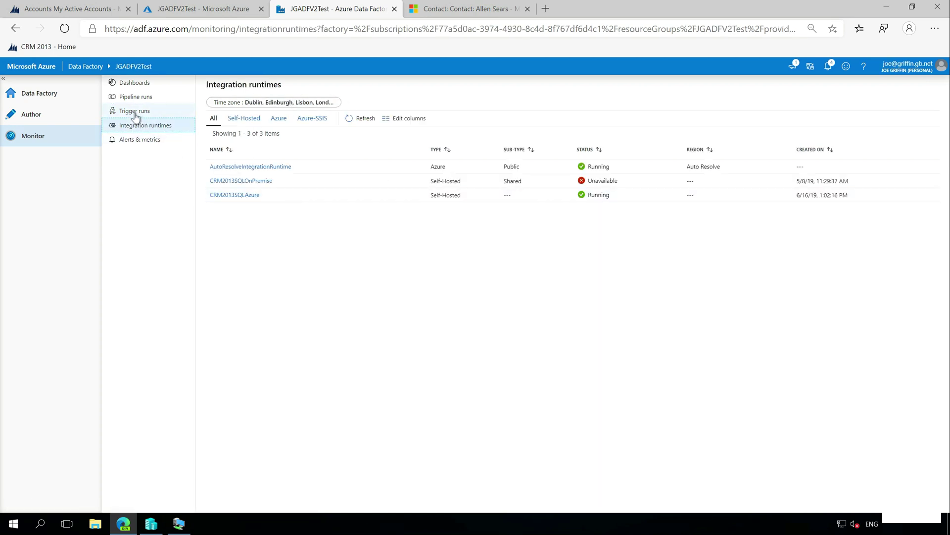
pyautogui.click(136, 114)
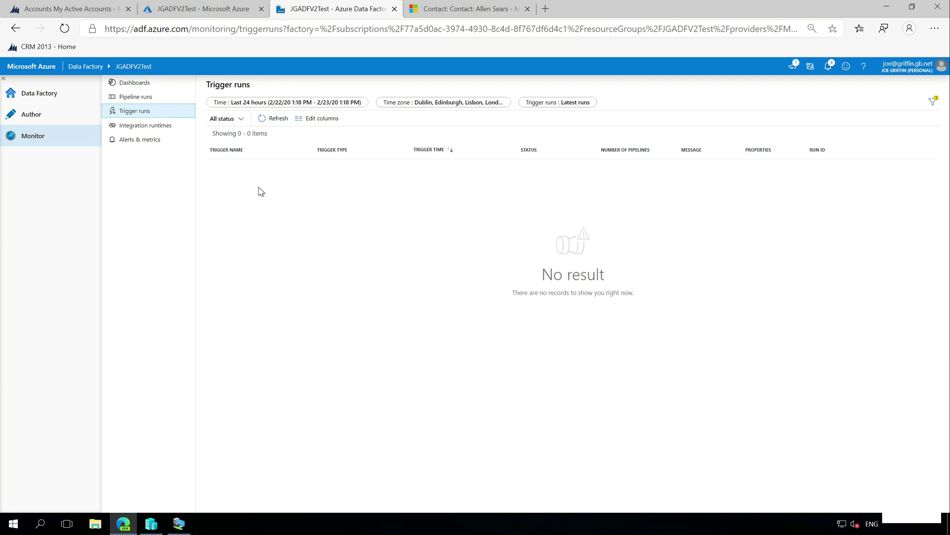
# Return to authoring, glance at the contact in Dynamics 365, and refresh the CRM2013_D365CE_DataMigration pipeline's run statuses in Azure Data Factory.
pyautogui.click(36, 117)
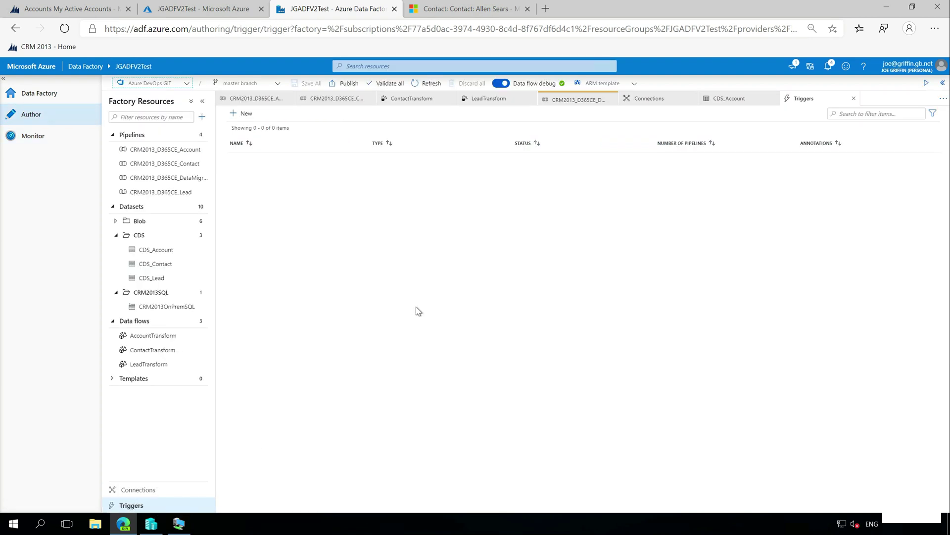
pyautogui.click(422, 11)
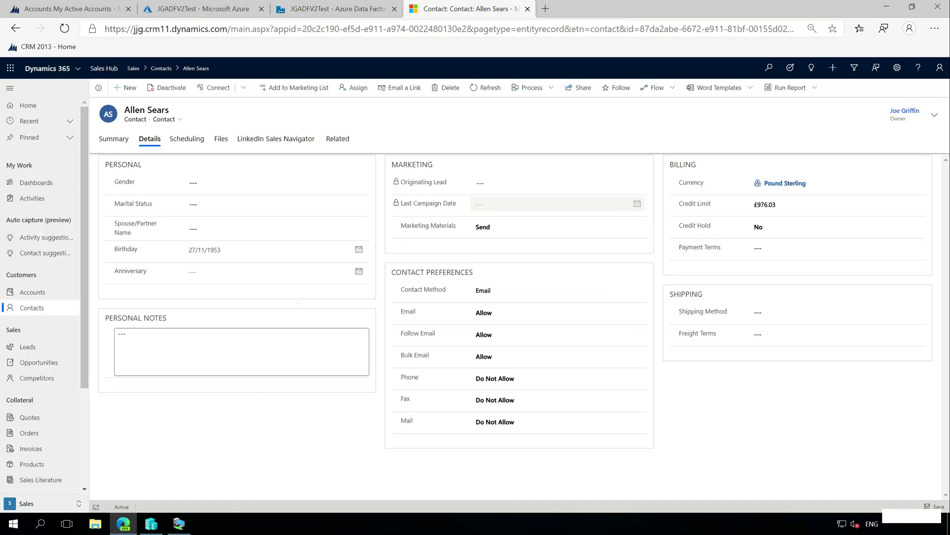
pyautogui.click(321, 8)
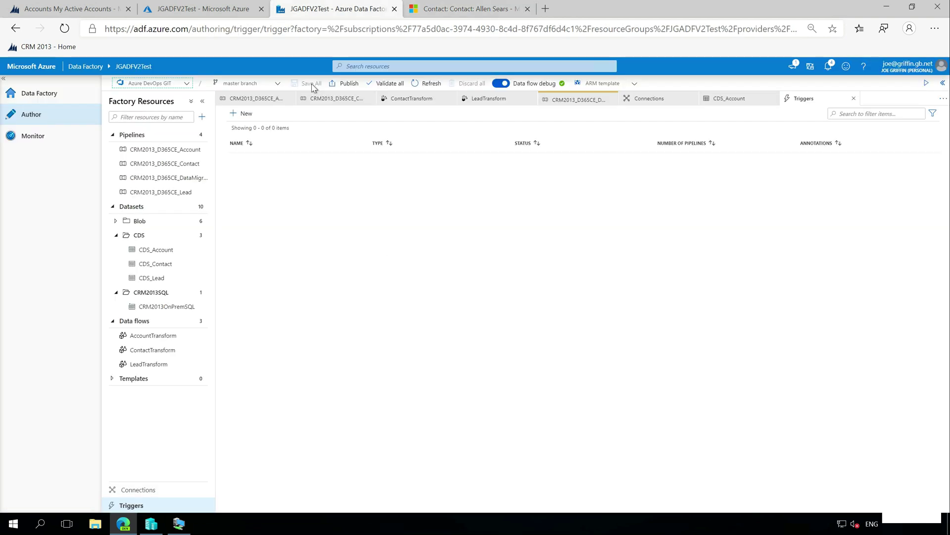
pyautogui.click(578, 99)
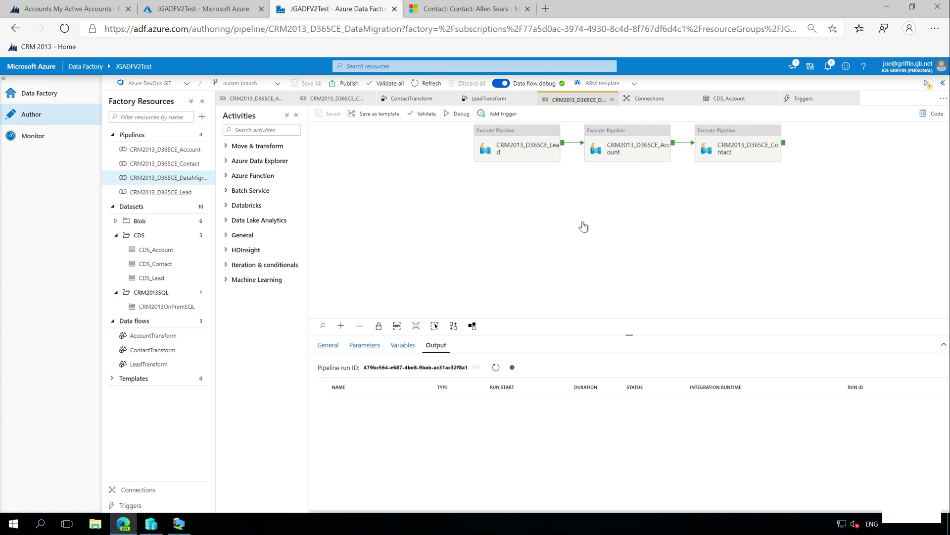
pyautogui.click(496, 369)
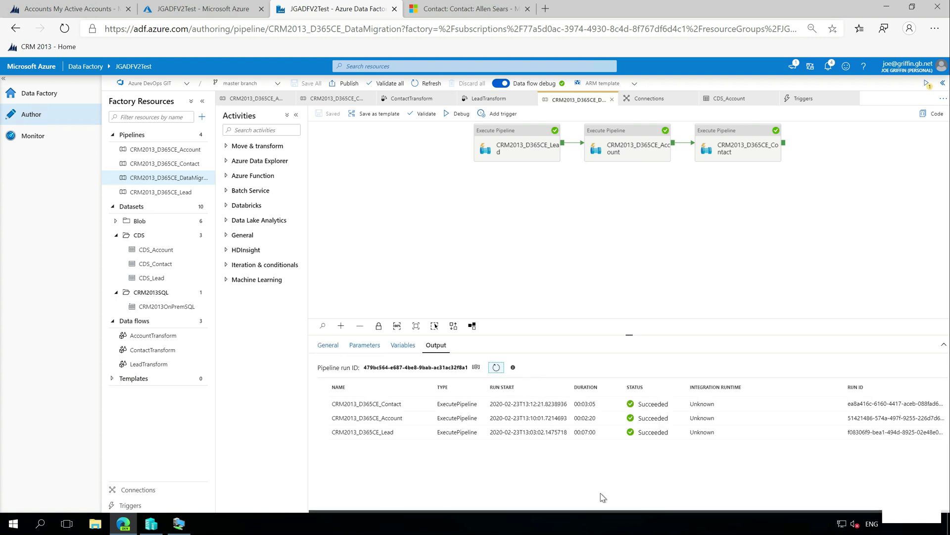